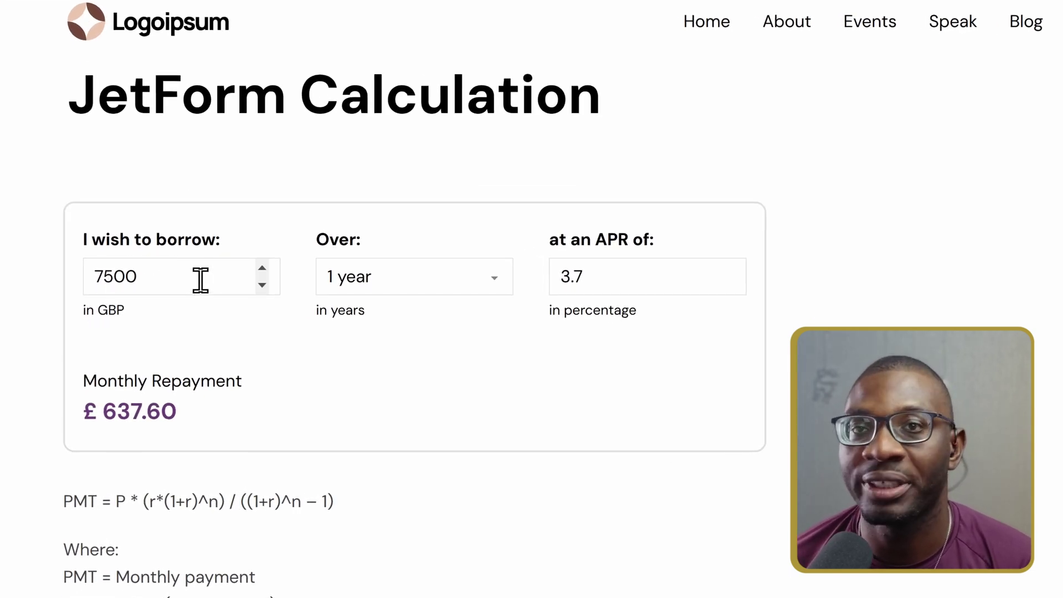
- Try the live form's amount field and loan term list, leaving both unchanged
{"action": "left_click", "coordinate": [202, 281]}
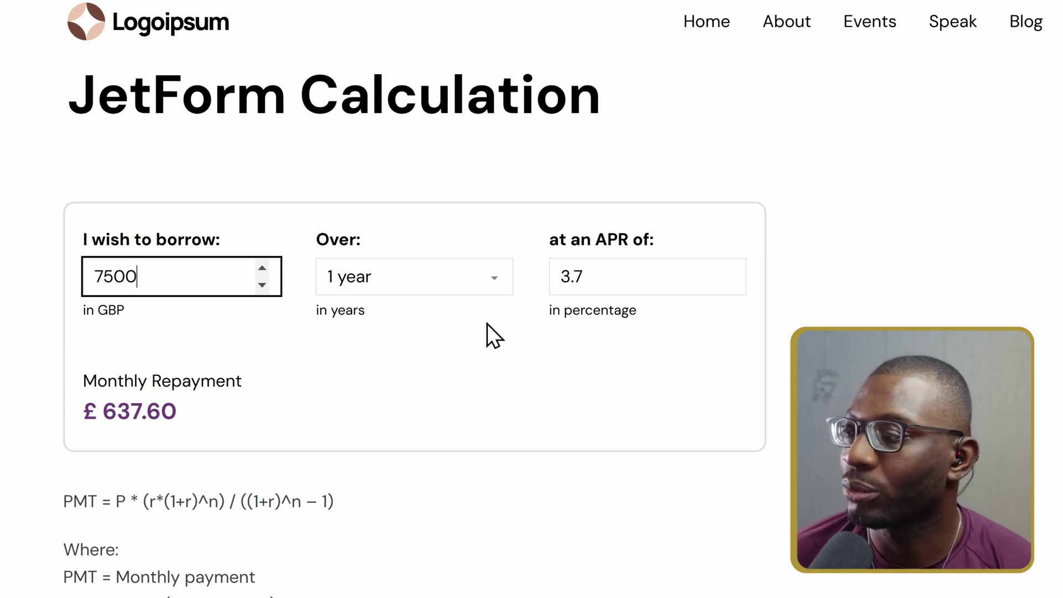
{"action": "left_click", "coordinate": [488, 277]}
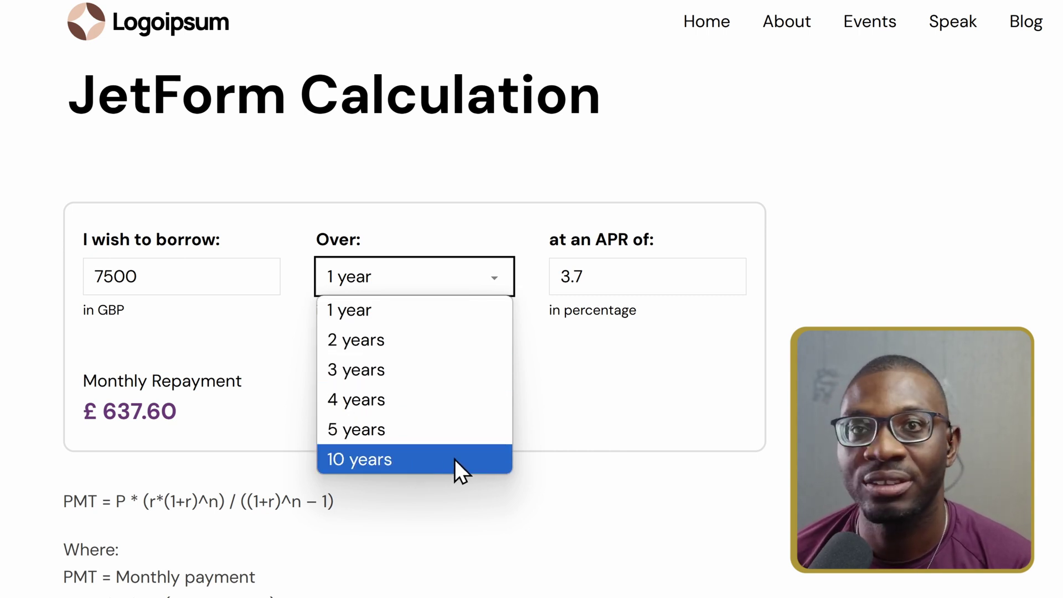
{"action": "left_click", "coordinate": [596, 384]}
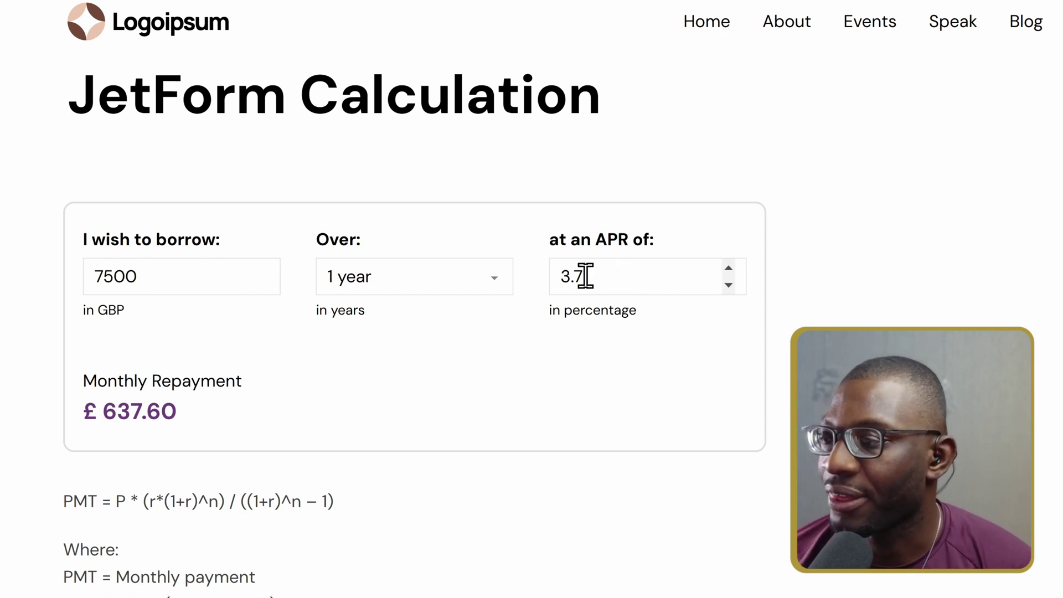
{"action": "scroll", "coordinate": [636, 271], "scroll_direction": "down", "scroll_amount": 2}
{"action": "scroll", "coordinate": [638, 271], "scroll_direction": "down", "scroll_amount": 1}
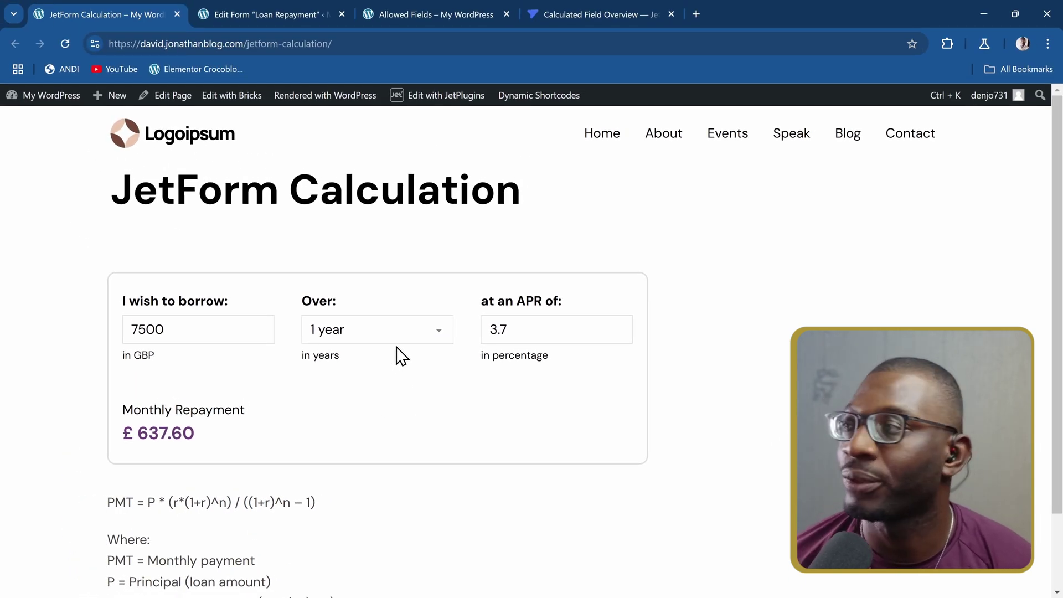
- Leave the editor without saving and reopen Loan Repayment from the Forms list
{"action": "left_click", "coordinate": [255, 15]}
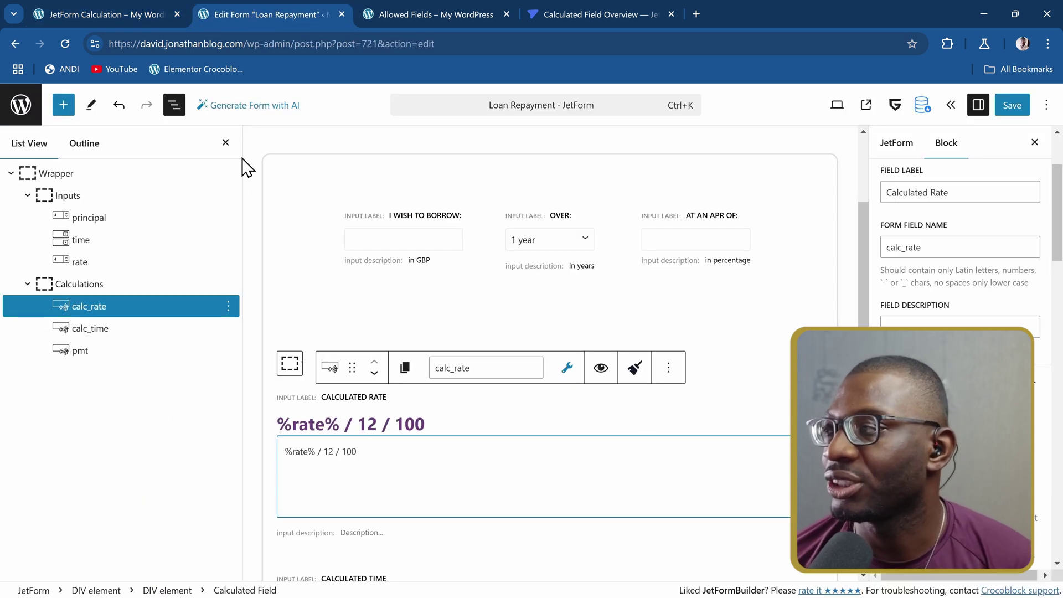
{"action": "left_click", "coordinate": [29, 106]}
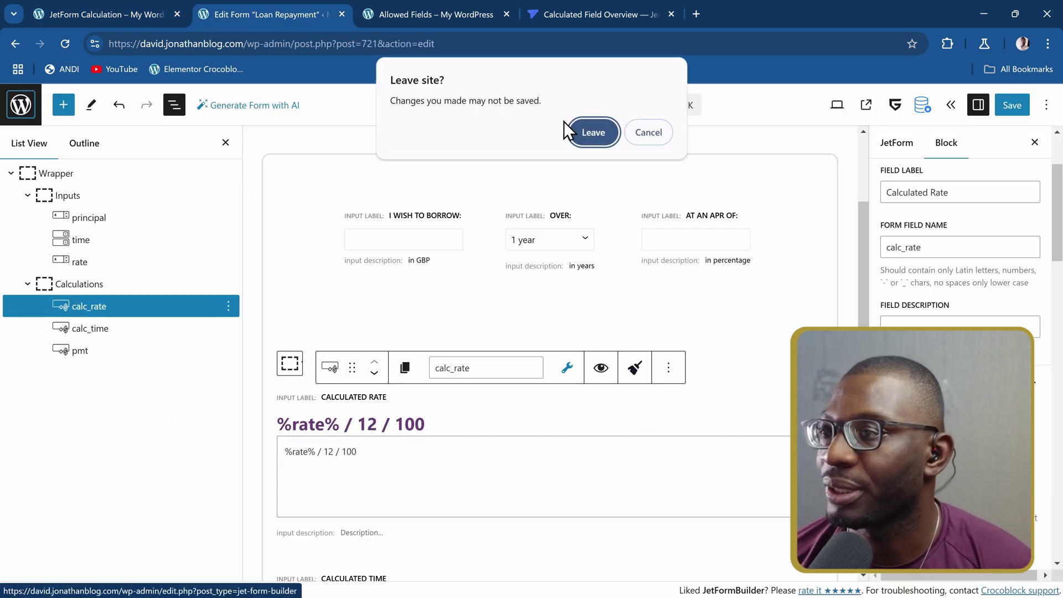
{"action": "left_click", "coordinate": [579, 133]}
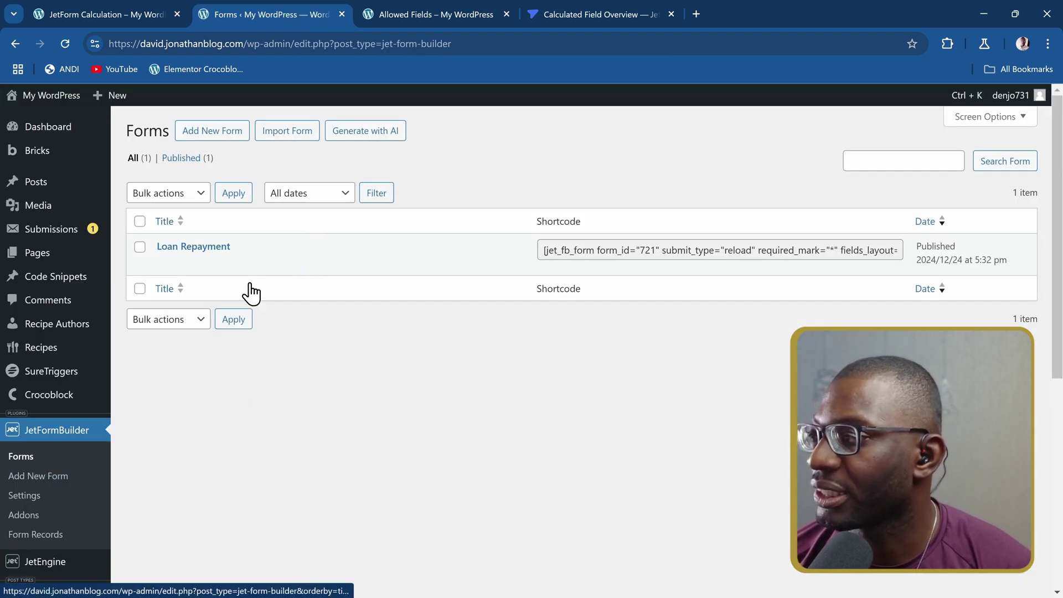
{"action": "left_click", "coordinate": [212, 244]}
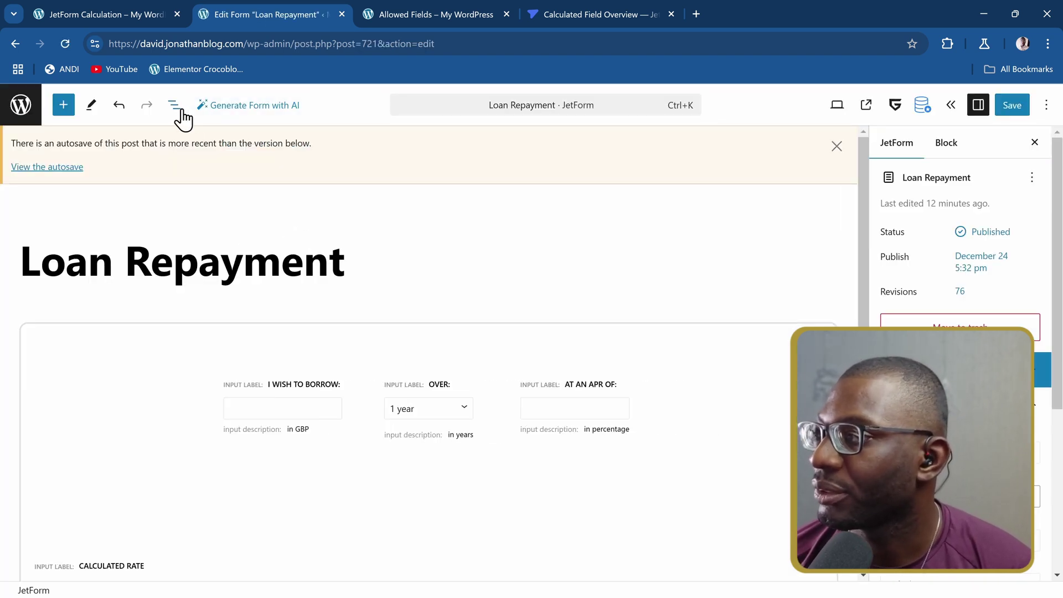
- Show the List View outline with Wrapper, Inputs and Calculations expanded
{"action": "left_click", "coordinate": [174, 106]}
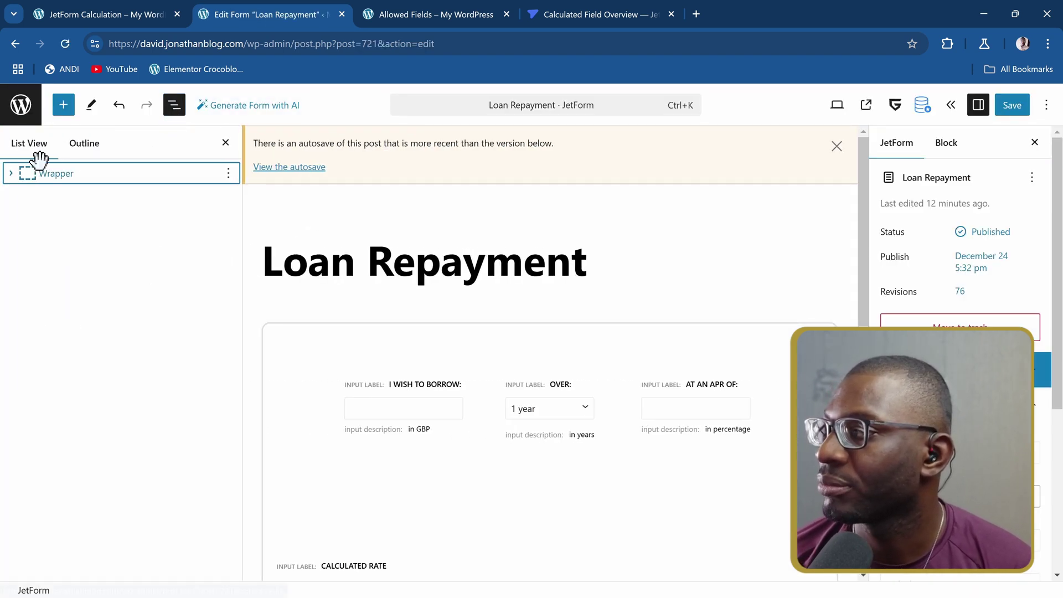
{"action": "left_click", "coordinate": [11, 174]}
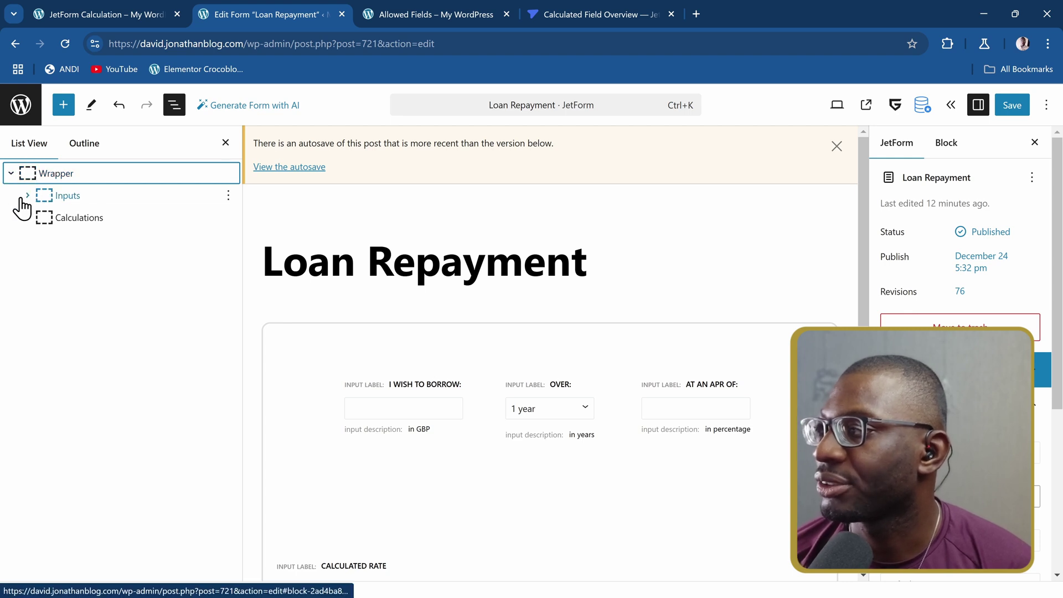
{"action": "left_click", "coordinate": [27, 195]}
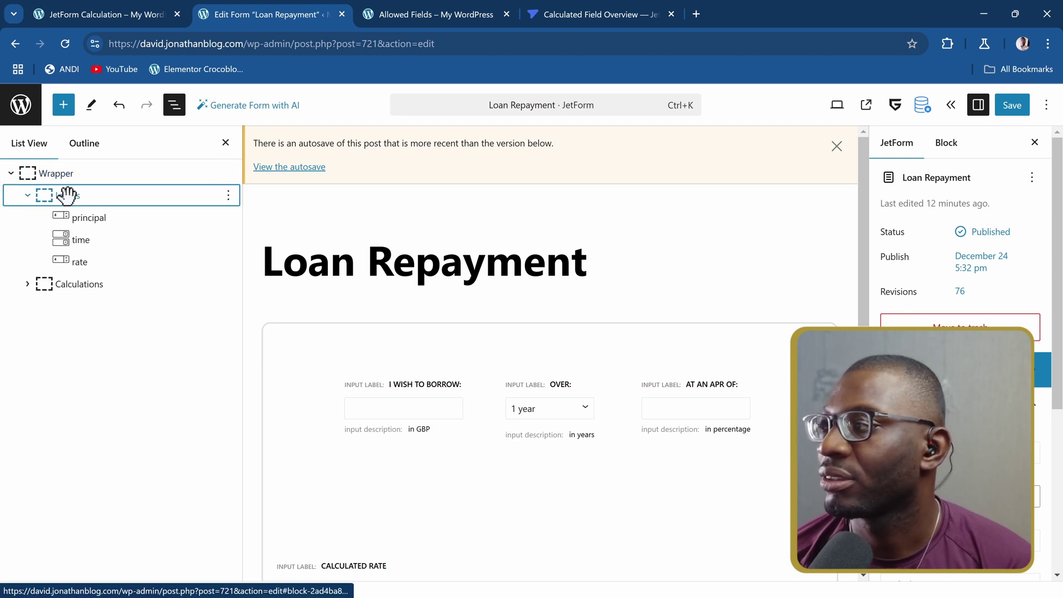
{"action": "left_click", "coordinate": [27, 284]}
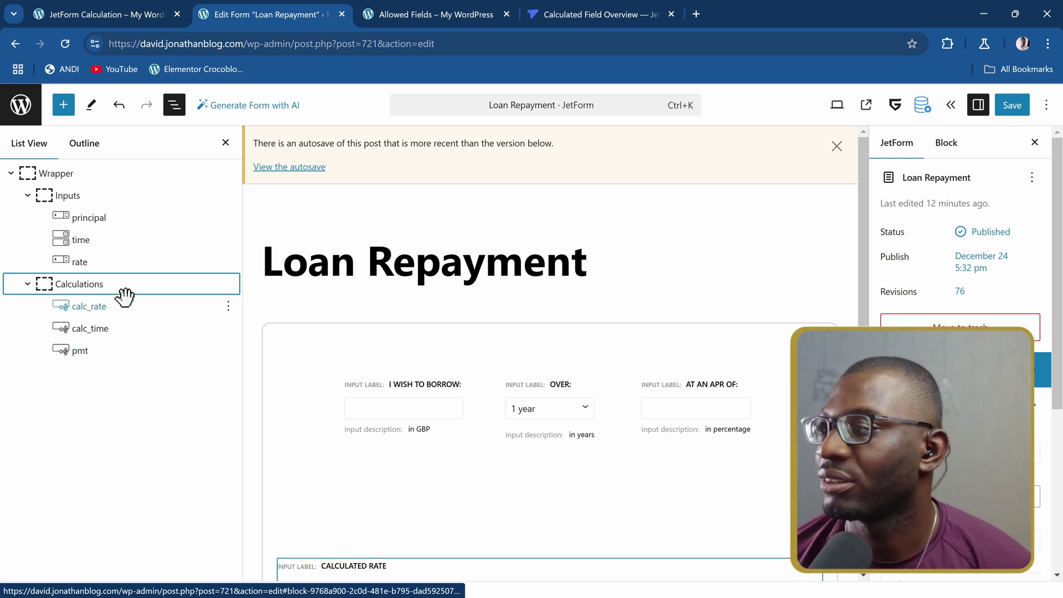
{"action": "scroll", "coordinate": [344, 306], "scroll_direction": "down", "scroll_amount": 4}
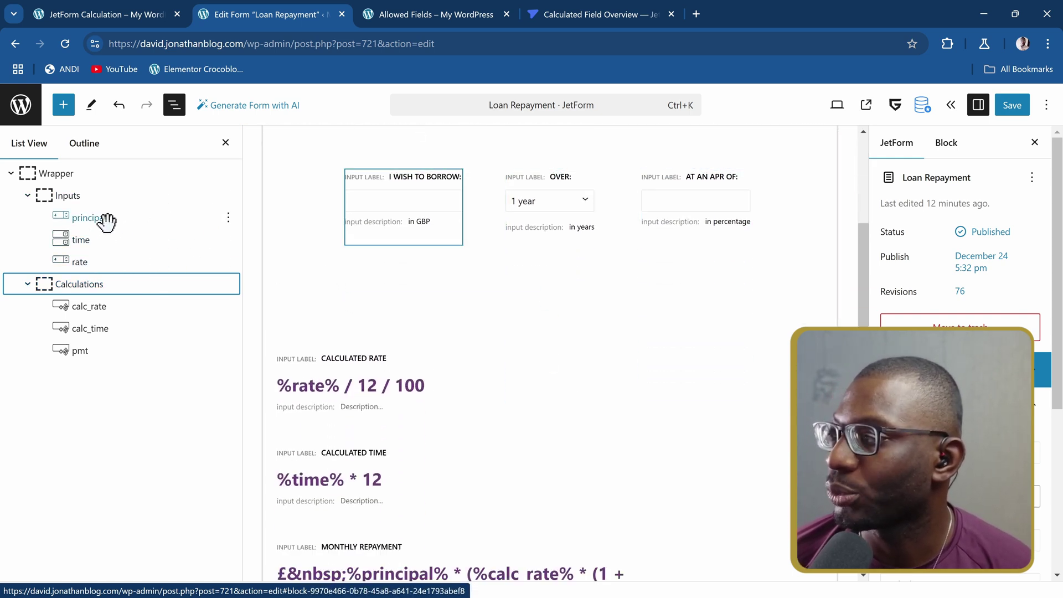
{"action": "left_click", "coordinate": [62, 106]}
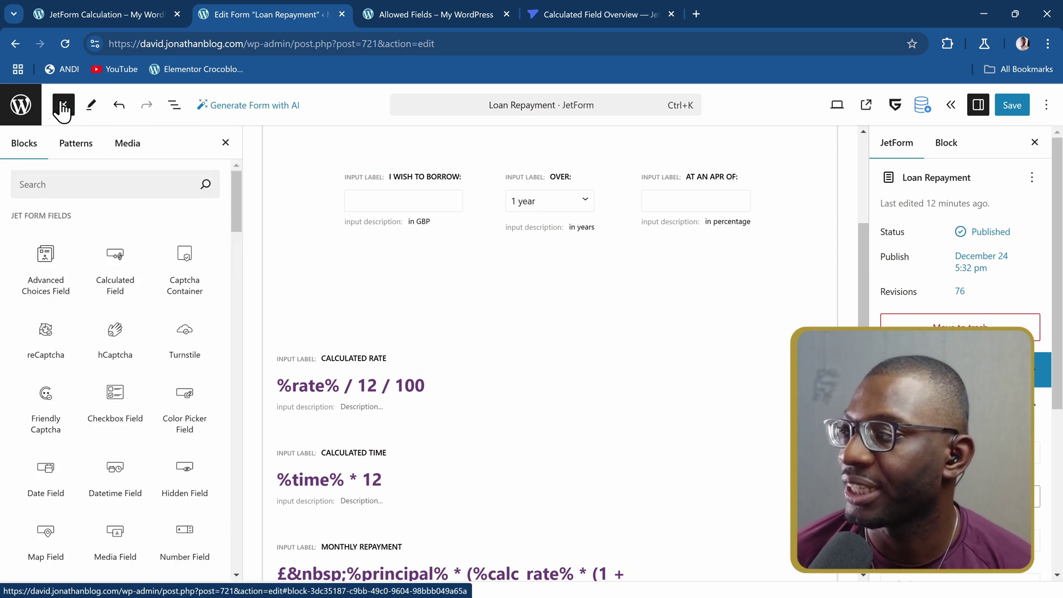
{"action": "left_click", "coordinate": [114, 180]}
{"action": "type", "text": "number"}
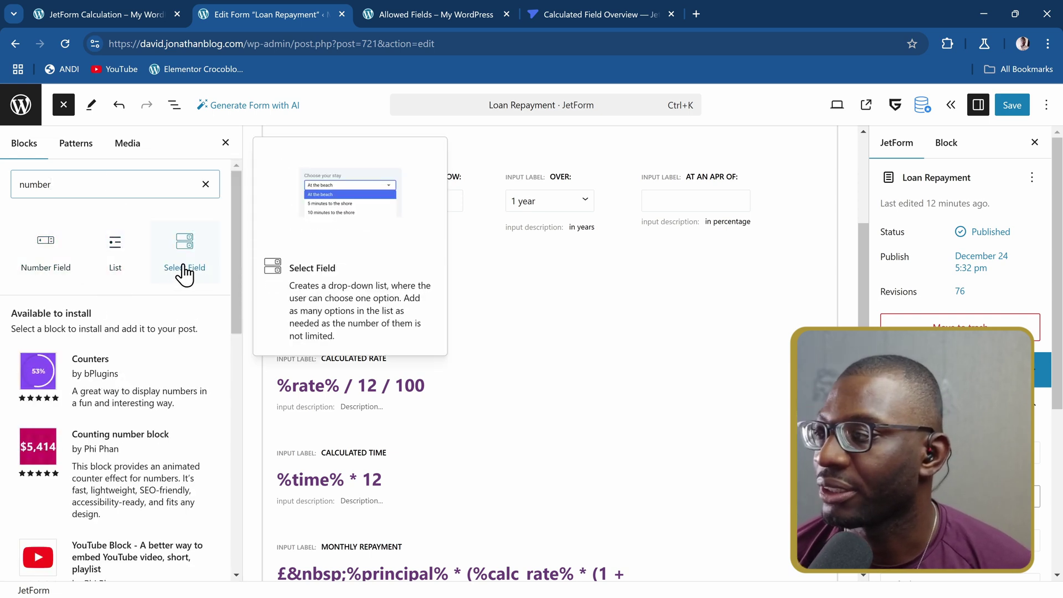
{"action": "left_click", "coordinate": [225, 143]}
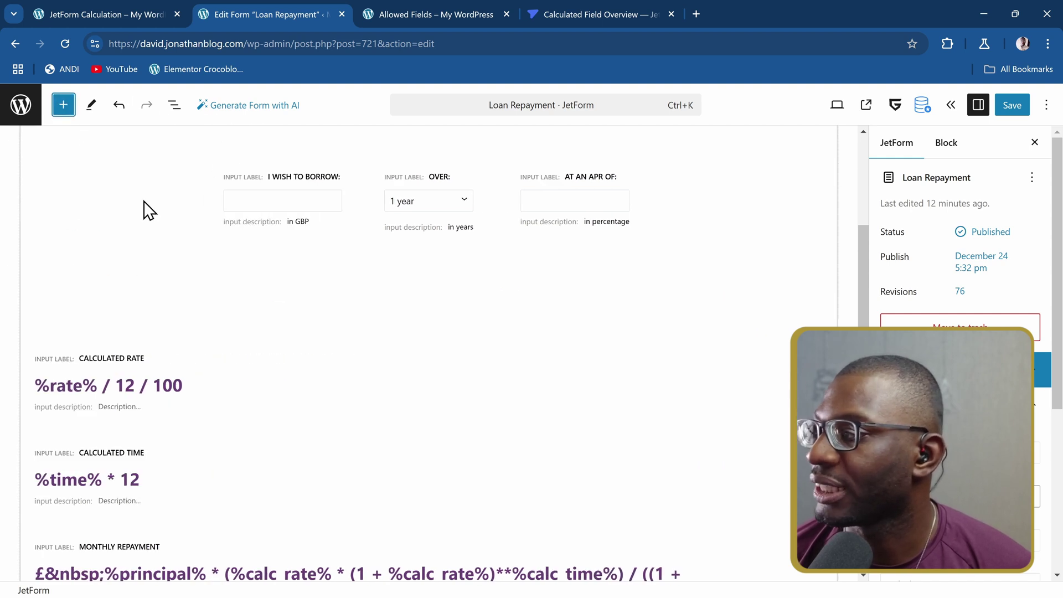
{"action": "left_click", "coordinate": [175, 107]}
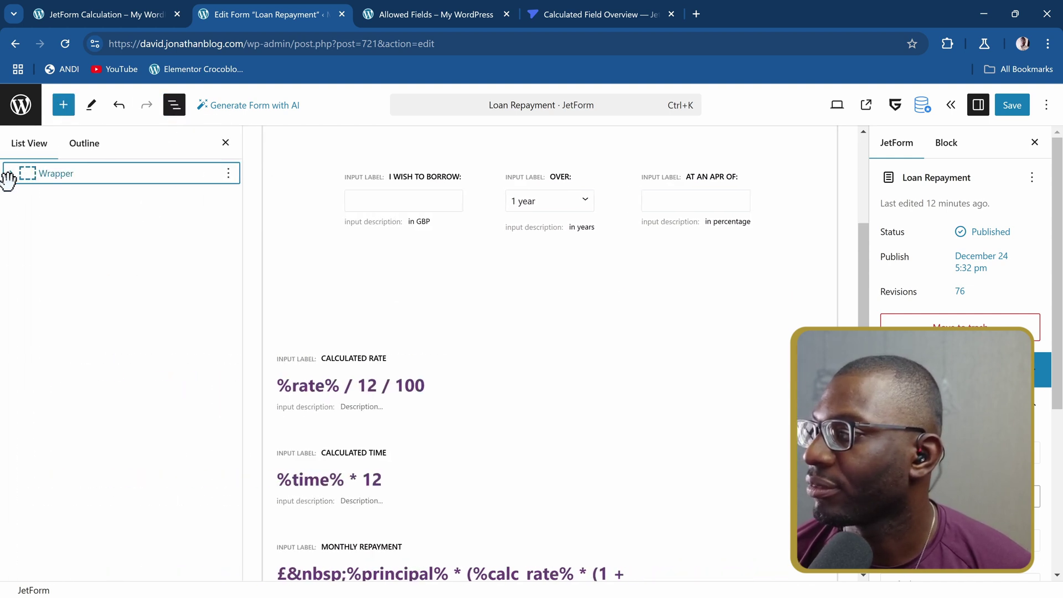
{"action": "left_click", "coordinate": [9, 176]}
{"action": "left_click", "coordinate": [10, 174]}
{"action": "left_click", "coordinate": [16, 192]}
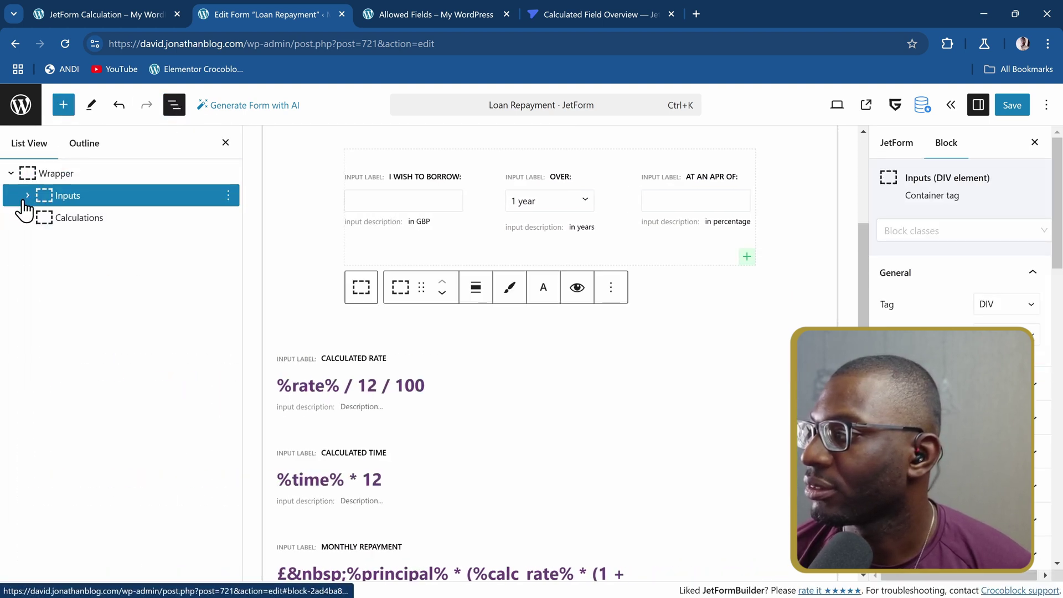
{"action": "left_click", "coordinate": [26, 196]}
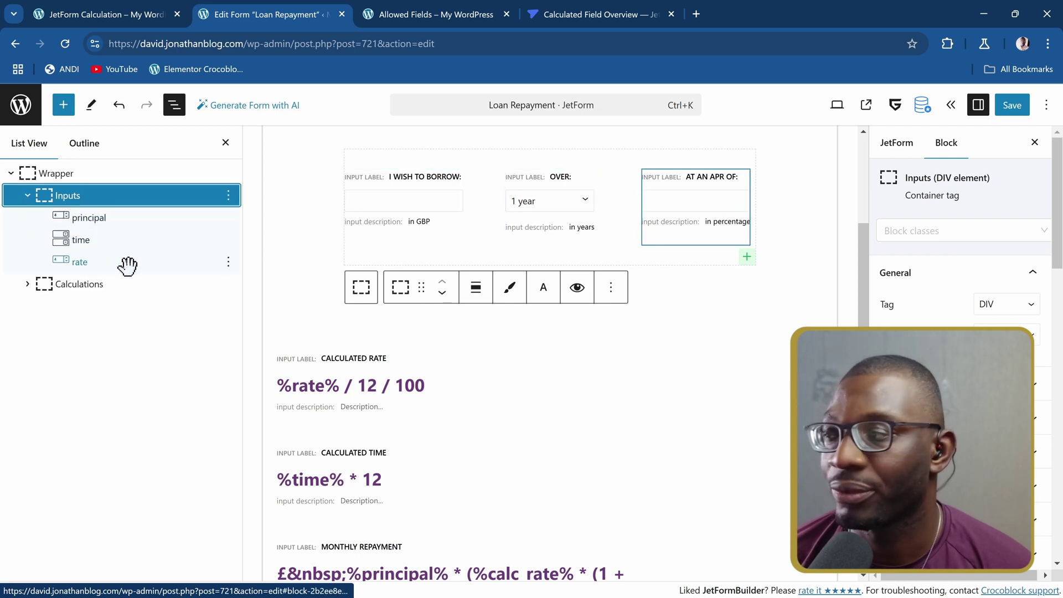
- Review the principal field's settings: default 7500, with no minimum, maximum or step
{"action": "left_click", "coordinate": [115, 218]}
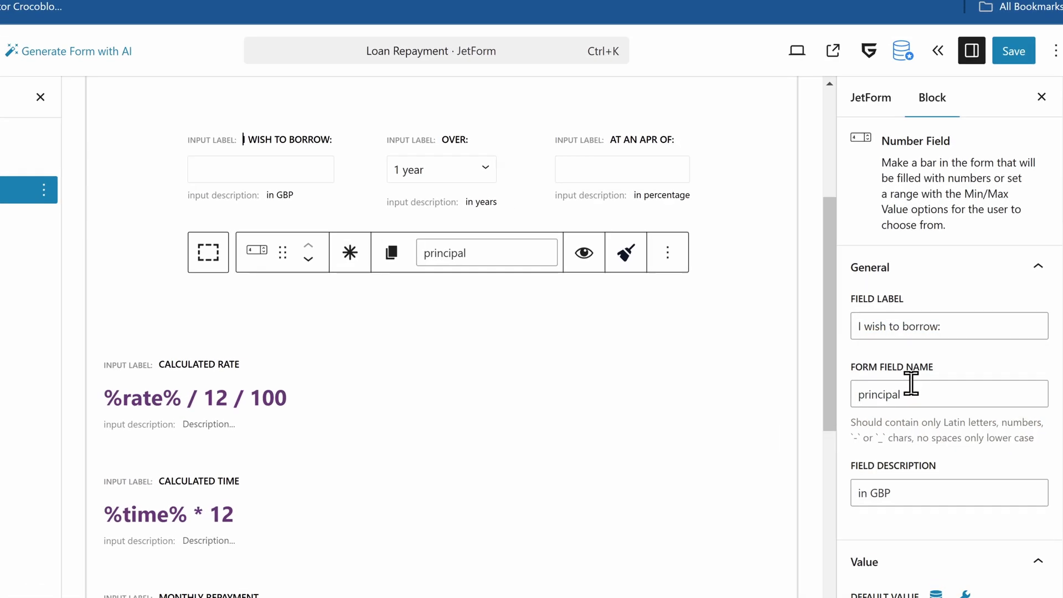
{"action": "scroll", "coordinate": [949, 372], "scroll_direction": "down", "scroll_amount": 2}
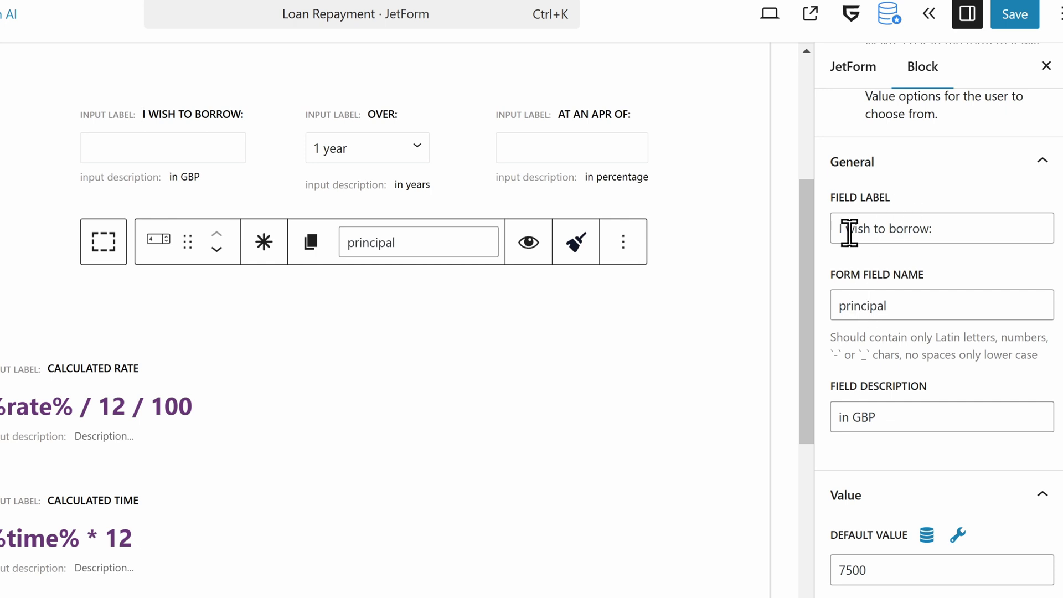
{"action": "scroll", "coordinate": [300, 238], "scroll_direction": "up", "scroll_amount": 3}
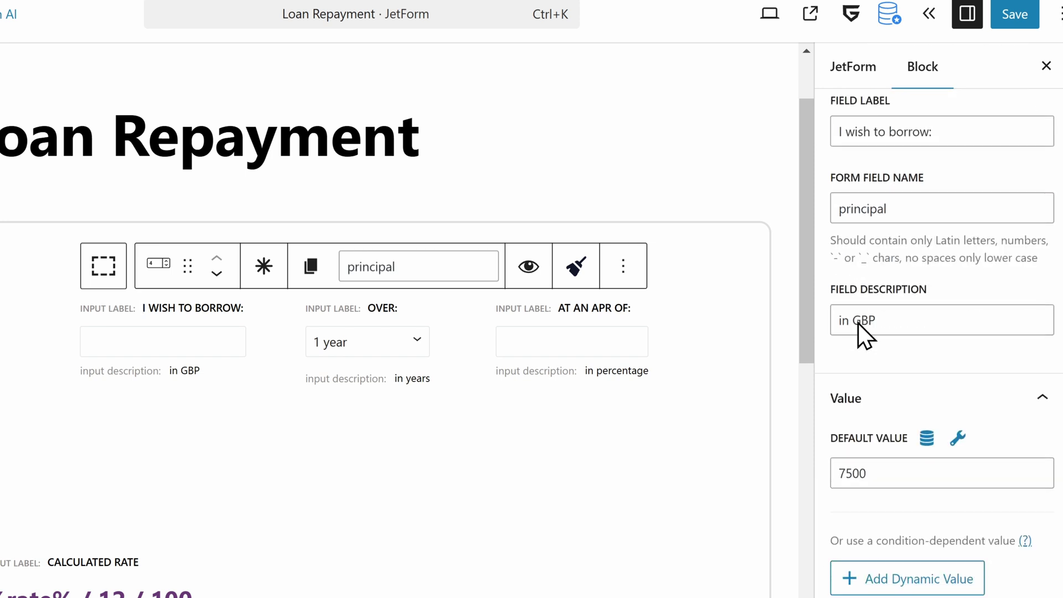
{"action": "scroll", "coordinate": [864, 335], "scroll_direction": "down", "scroll_amount": 2}
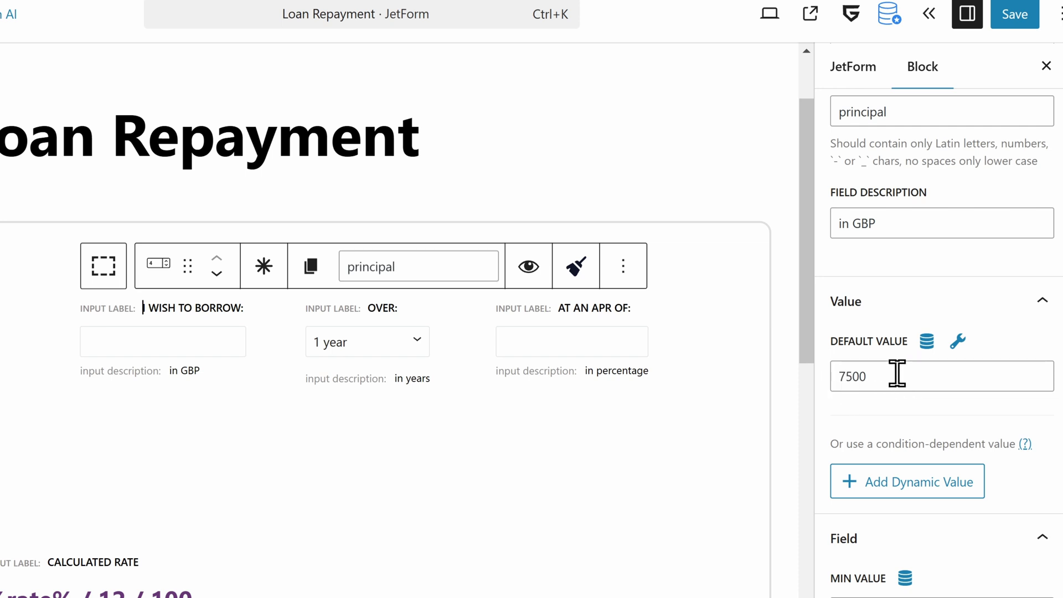
{"action": "scroll", "coordinate": [898, 372], "scroll_direction": "down", "scroll_amount": 7}
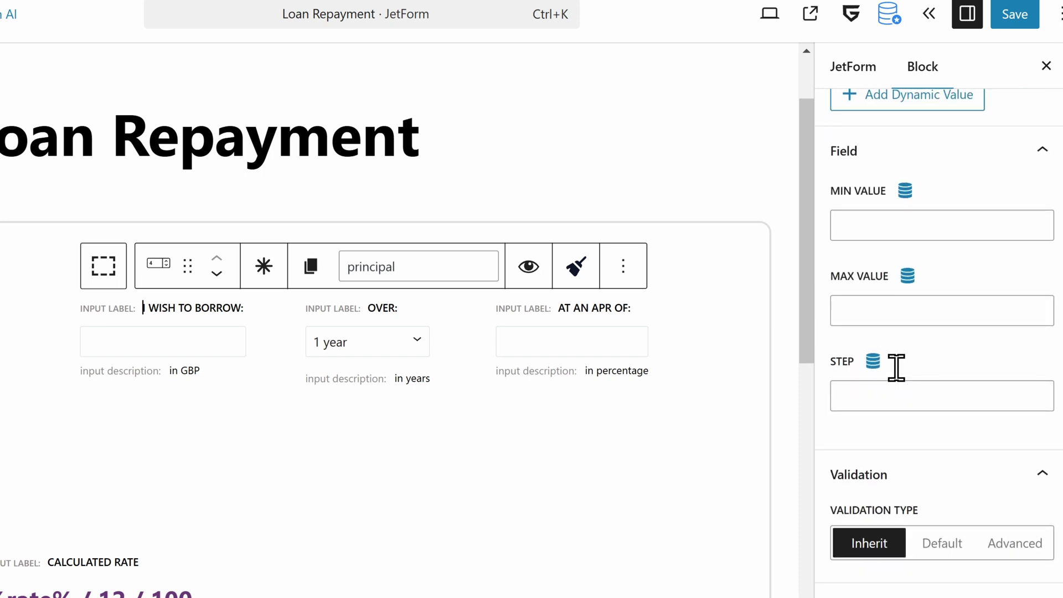
{"action": "scroll", "coordinate": [897, 369], "scroll_direction": "up", "scroll_amount": 4}
{"action": "scroll", "coordinate": [896, 368], "scroll_direction": "up", "scroll_amount": 3}
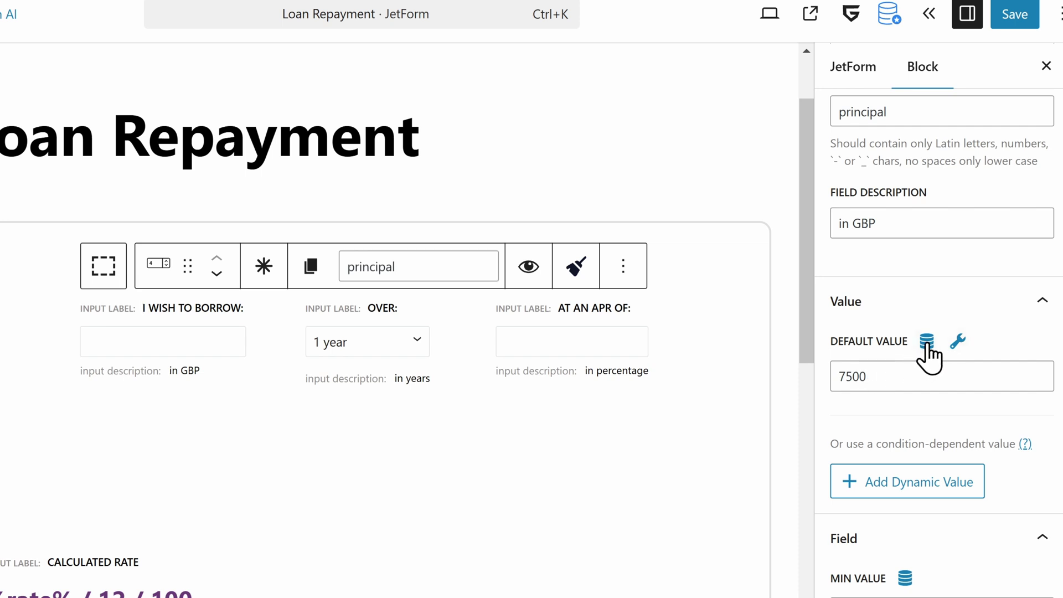
{"action": "scroll", "coordinate": [971, 345], "scroll_direction": "down", "scroll_amount": 5}
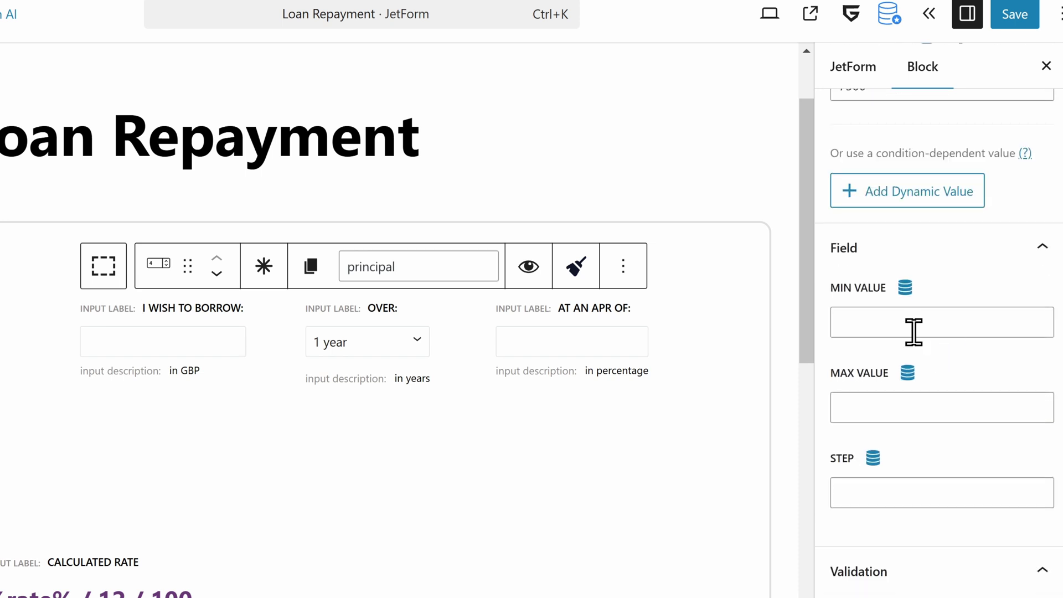
{"action": "scroll", "coordinate": [919, 332], "scroll_direction": "down", "scroll_amount": 2}
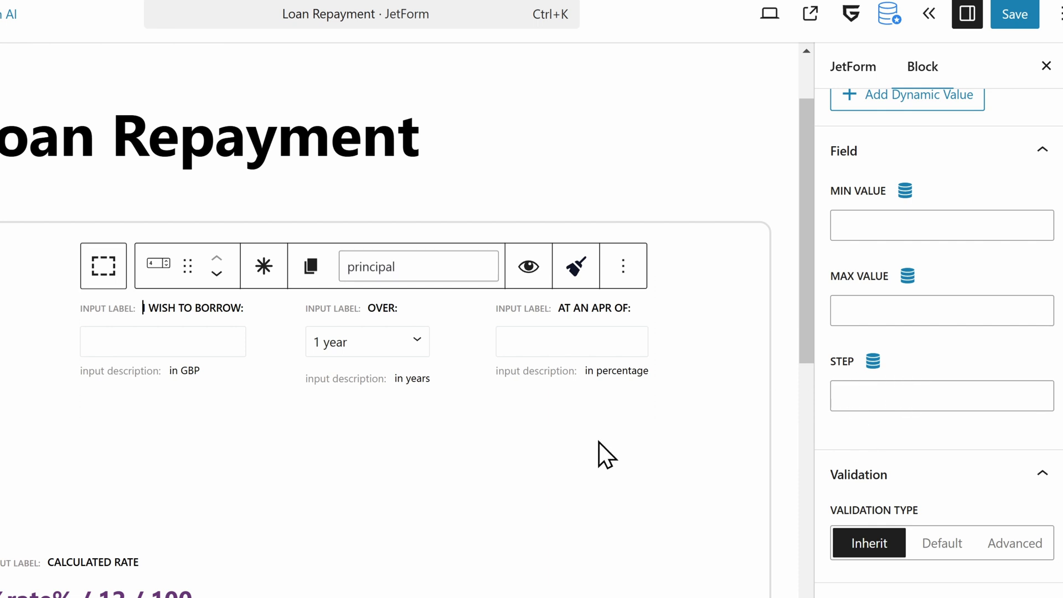
{"action": "scroll", "coordinate": [416, 432], "scroll_direction": "down", "scroll_amount": 3}
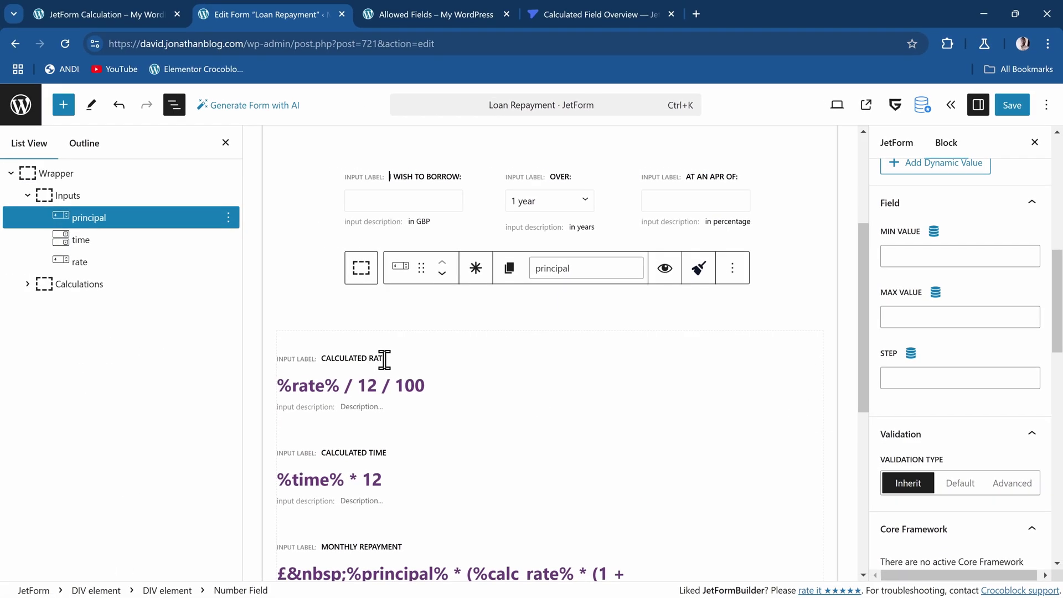
- Check the time dropdown's Fill Options From setting, keeping it on Manual Input
{"action": "left_click", "coordinate": [578, 176]}
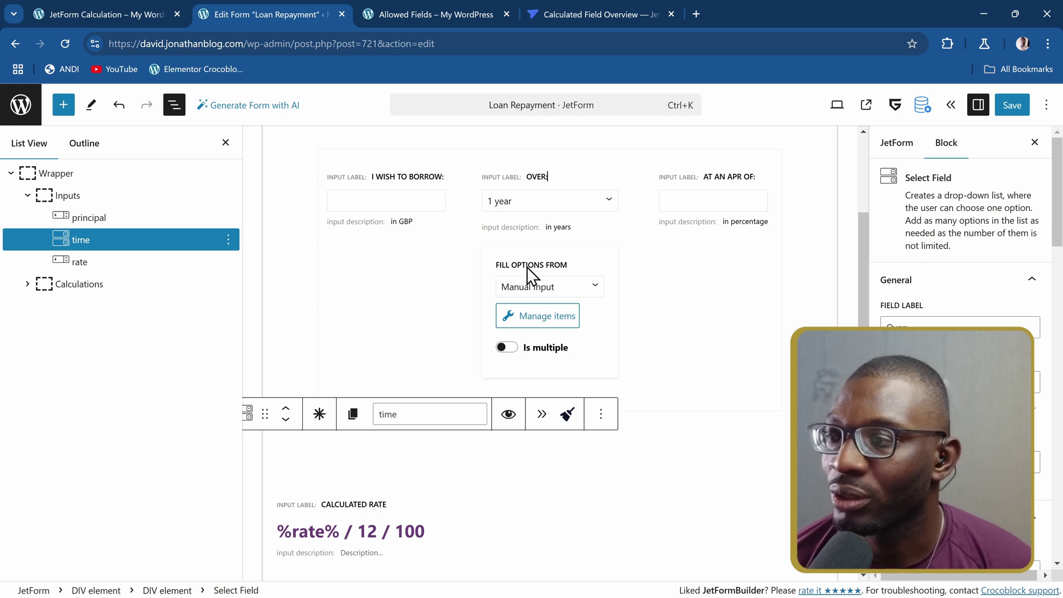
{"action": "left_click", "coordinate": [569, 293]}
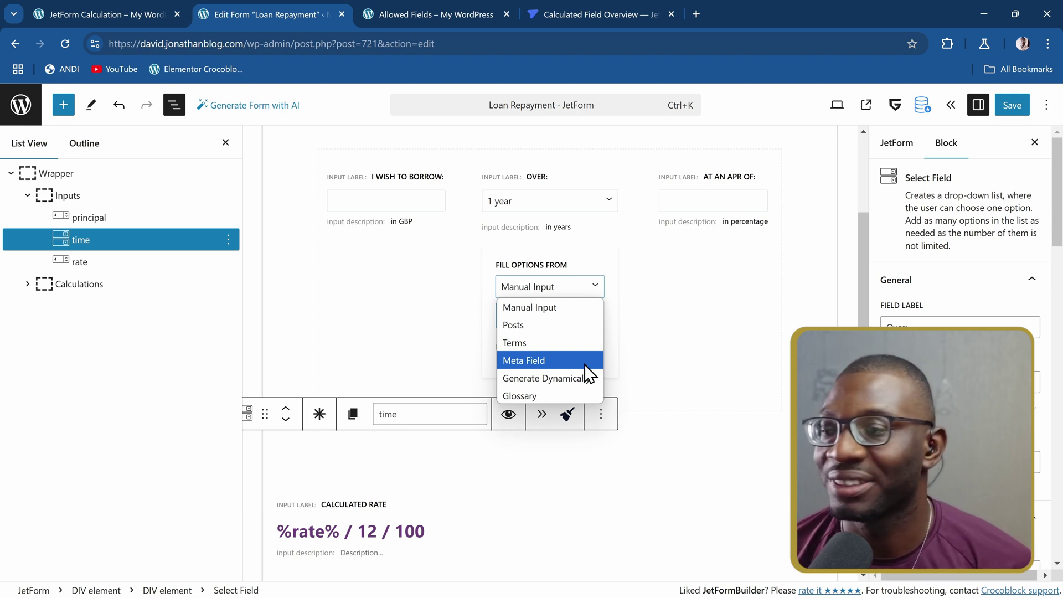
{"action": "left_click", "coordinate": [439, 325]}
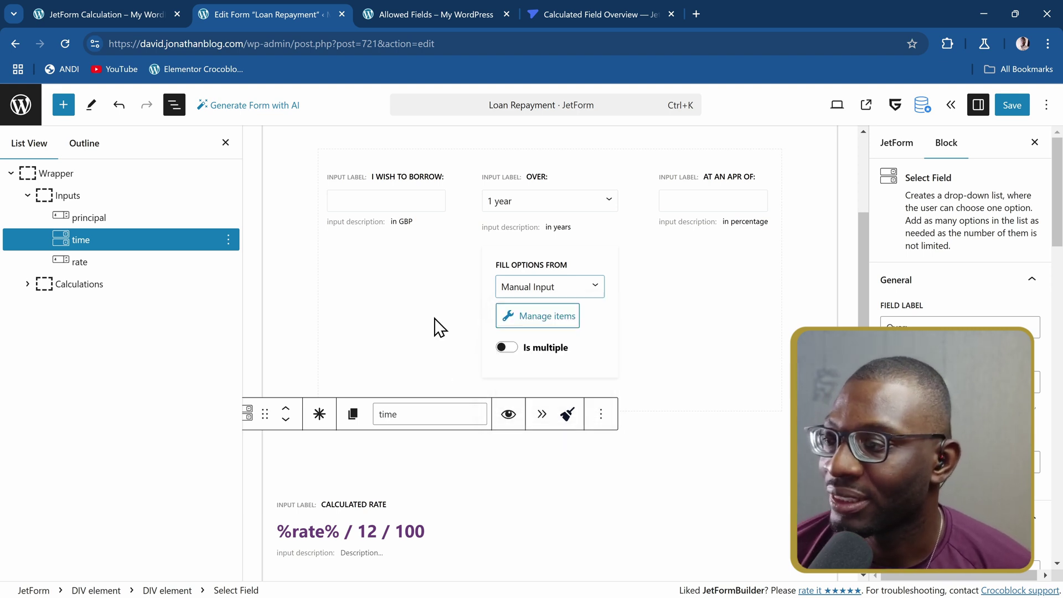
{"action": "left_click", "coordinate": [443, 324]}
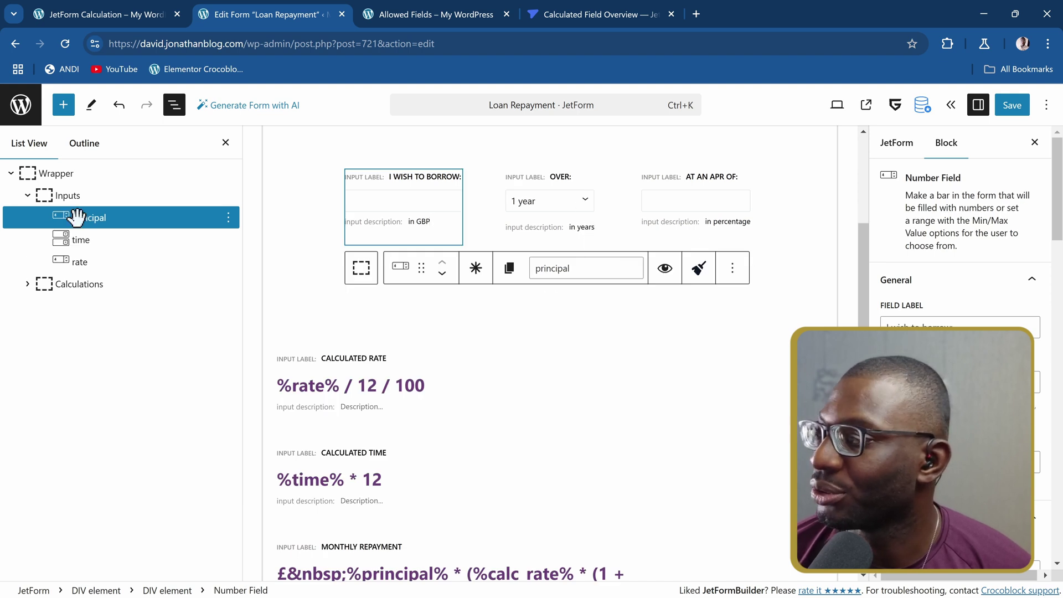
{"action": "left_click", "coordinate": [119, 242]}
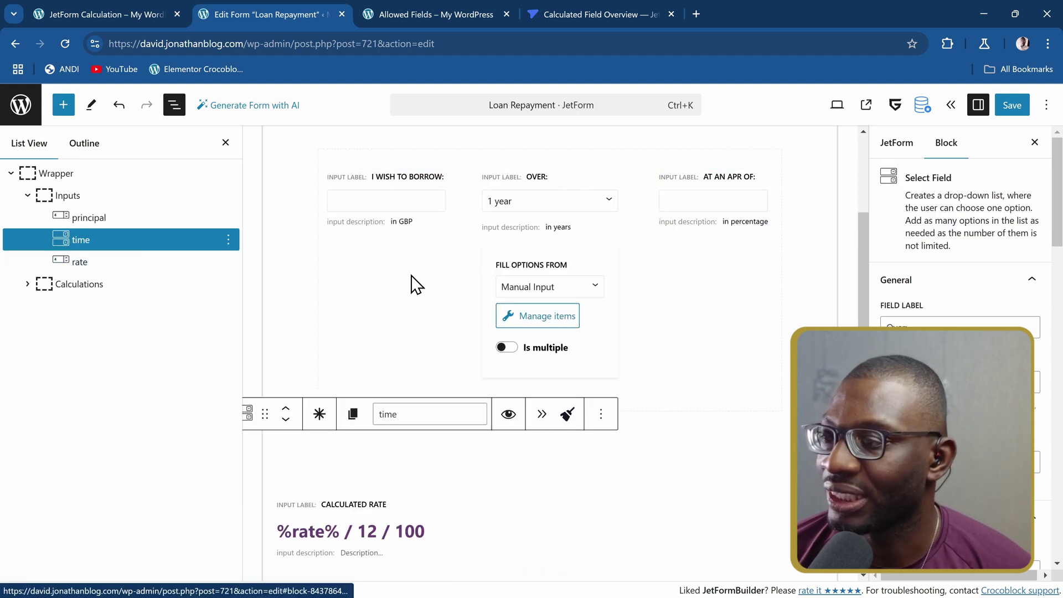
- Open the time field's manual options and inspect the first option's label, value and calculate
{"action": "left_click", "coordinate": [511, 323]}
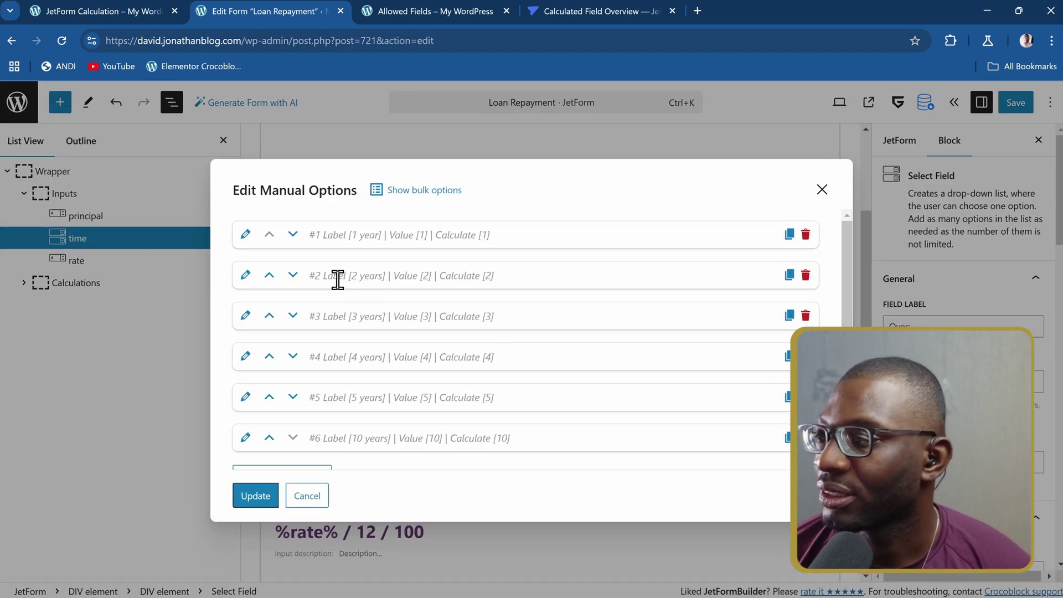
{"action": "scroll", "coordinate": [337, 280], "scroll_direction": "down", "scroll_amount": 2}
{"action": "scroll", "coordinate": [346, 262], "scroll_direction": "up", "scroll_amount": 2}
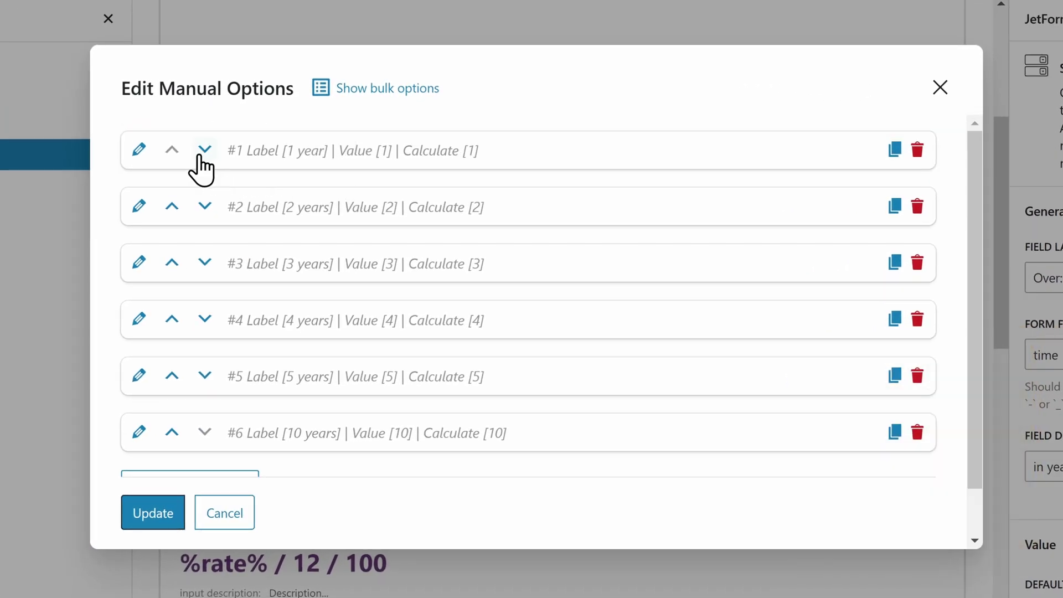
{"action": "left_click", "coordinate": [139, 150]}
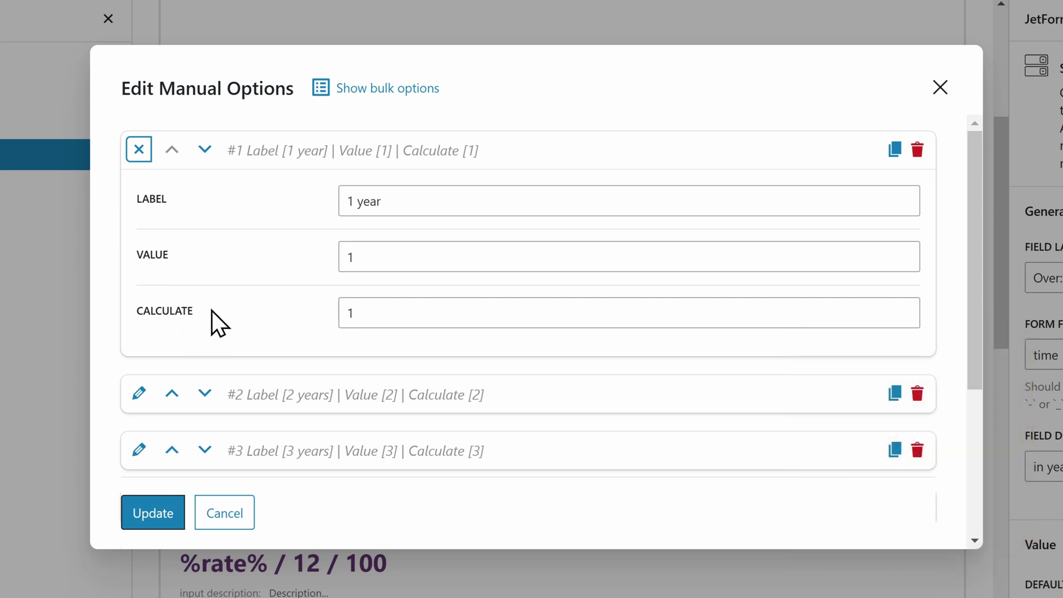
{"action": "scroll", "coordinate": [221, 319], "scroll_direction": "down", "scroll_amount": 4}
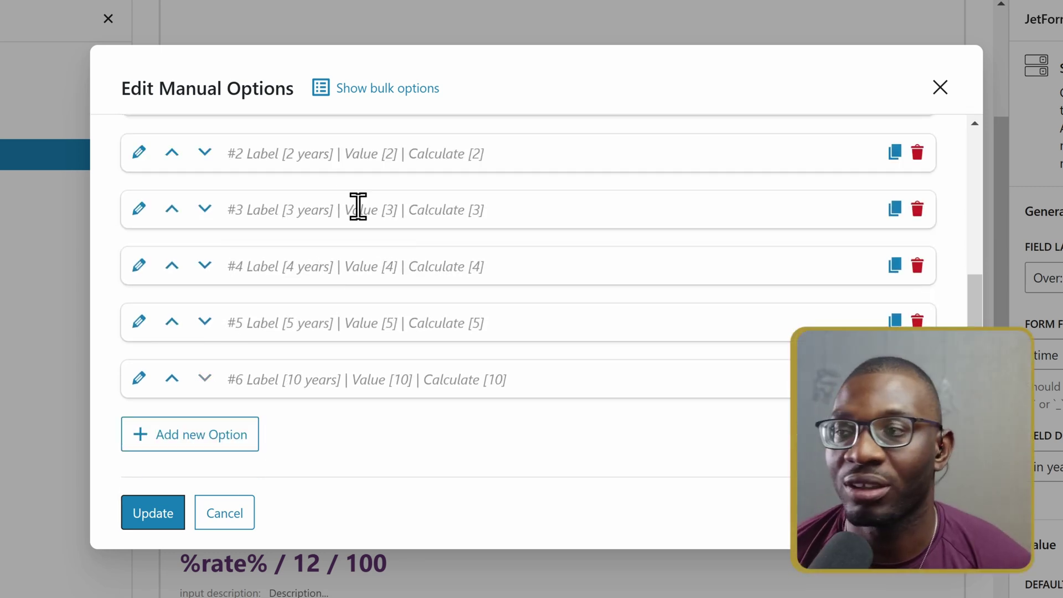
{"action": "scroll", "coordinate": [332, 187], "scroll_direction": "up", "scroll_amount": 4}
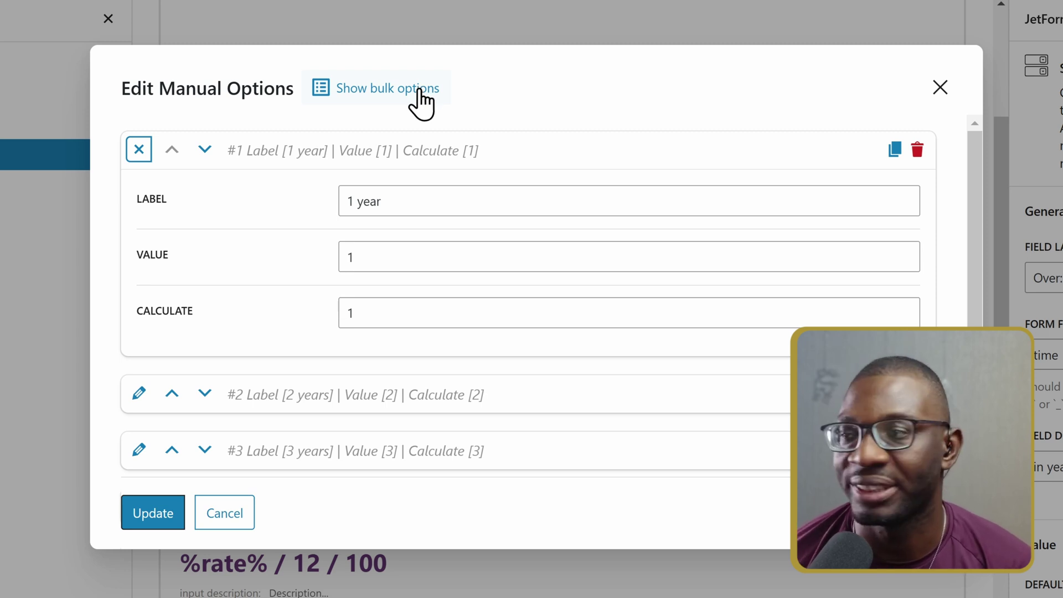
- In bulk options, replace all text with 'Test : test : 24' and add it
{"action": "left_click", "coordinate": [410, 105]}
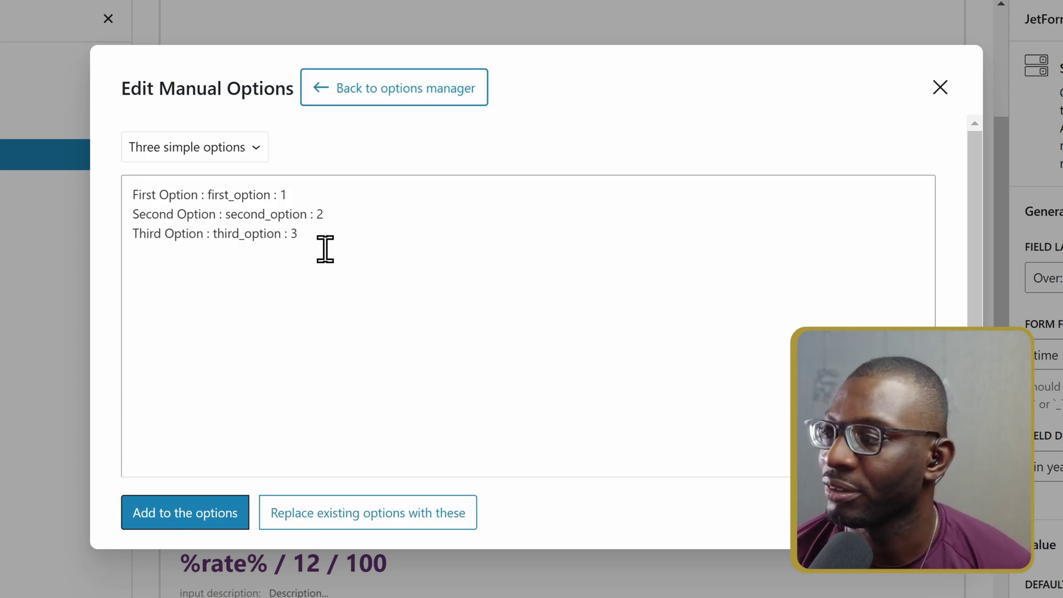
{"action": "left_click", "coordinate": [176, 196]}
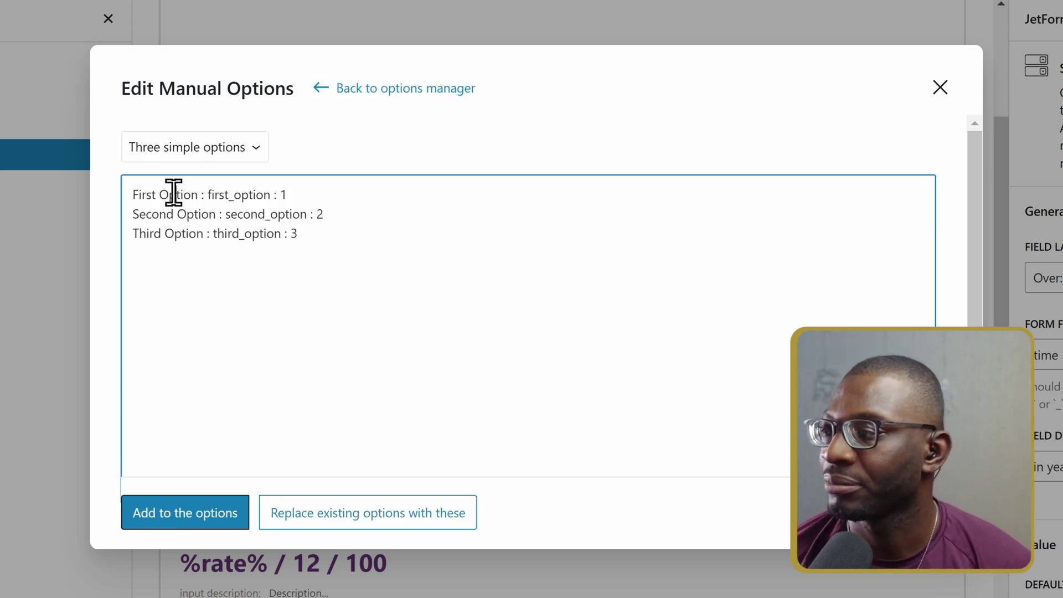
{"action": "key", "text": "ctrl+a"}
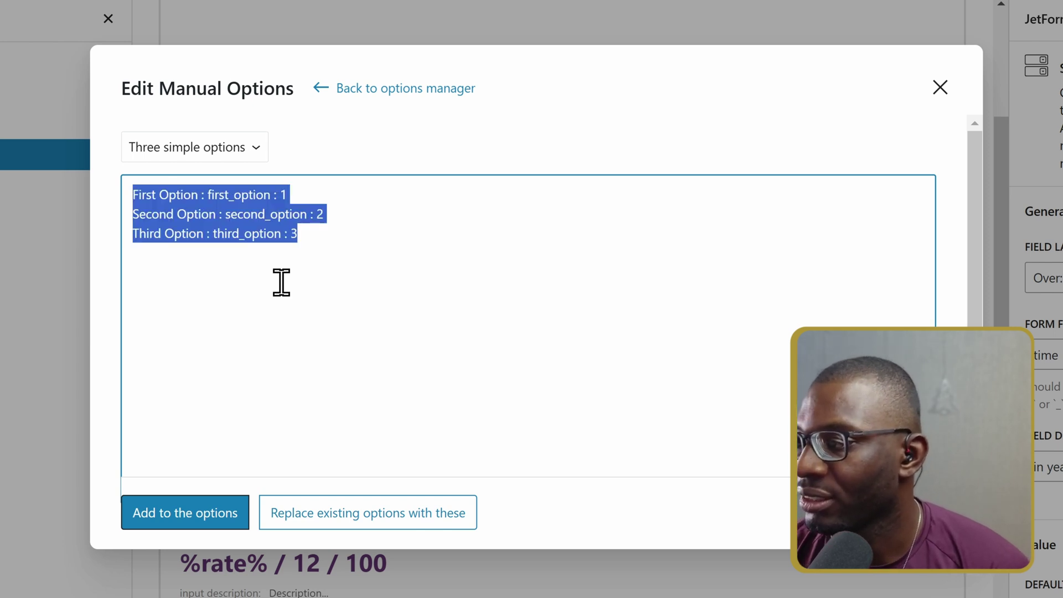
{"action": "type", "text": "Test :"}
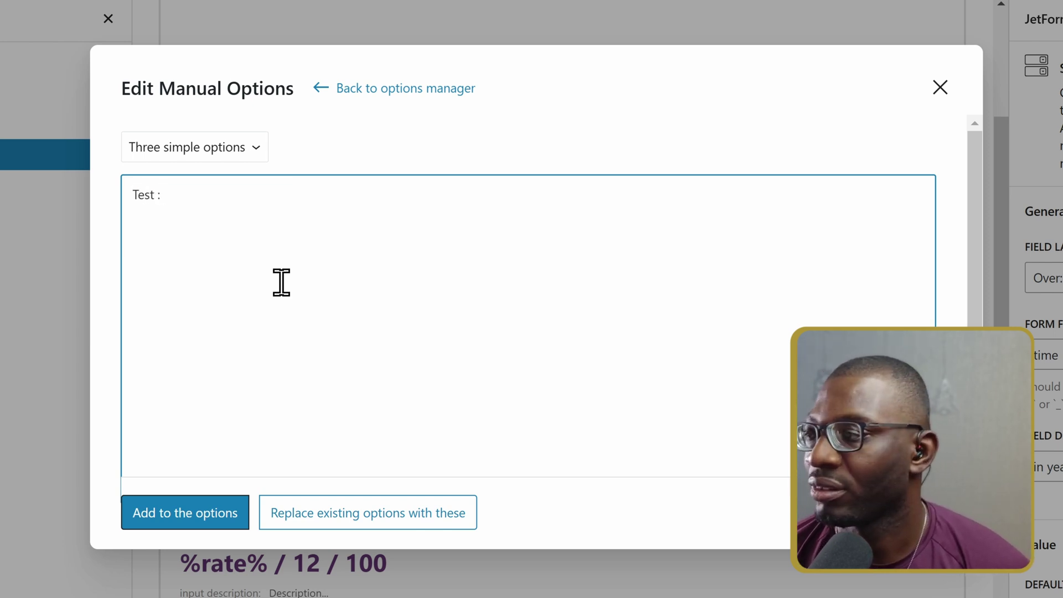
{"action": "type", "text": " test :"}
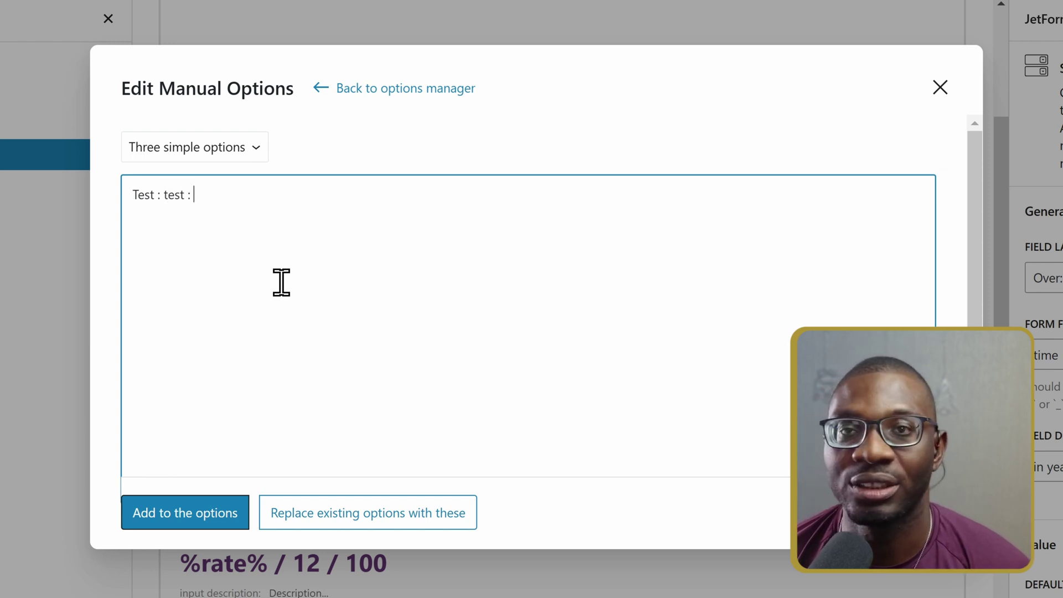
{"action": "type", "text": " 24"}
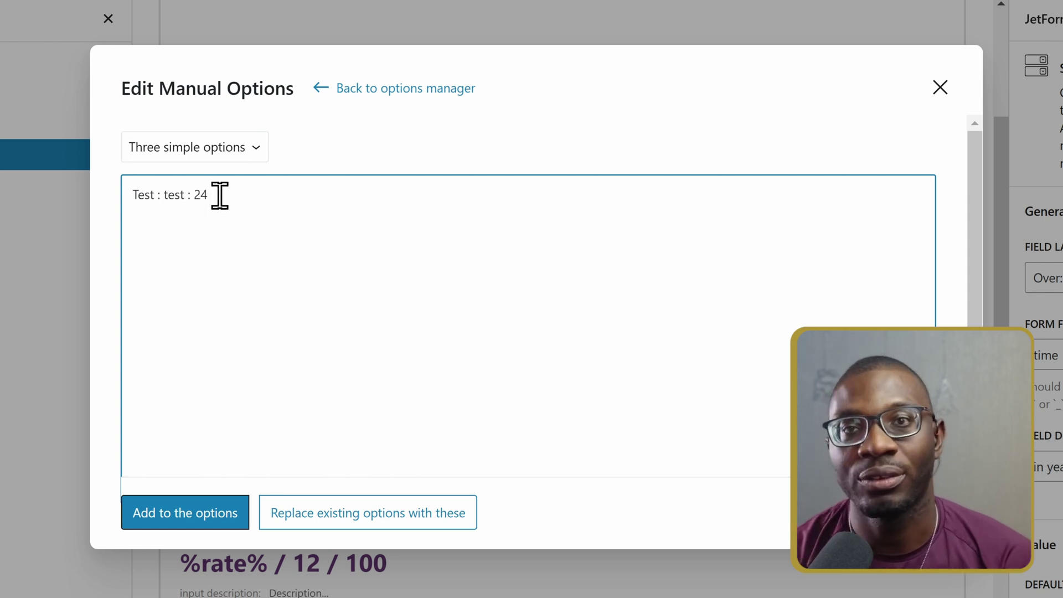
{"action": "left_click", "coordinate": [190, 517]}
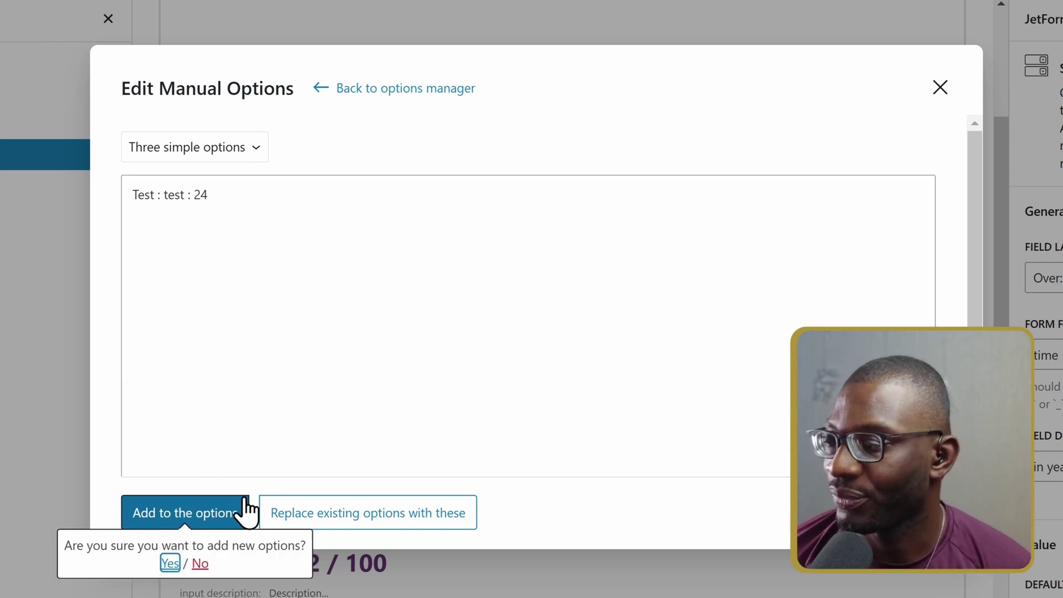
- Confirm adding the Test option to the time dropdown's options
{"action": "left_click", "coordinate": [169, 562]}
{"action": "scroll", "coordinate": [272, 371], "scroll_direction": "down", "scroll_amount": 5}
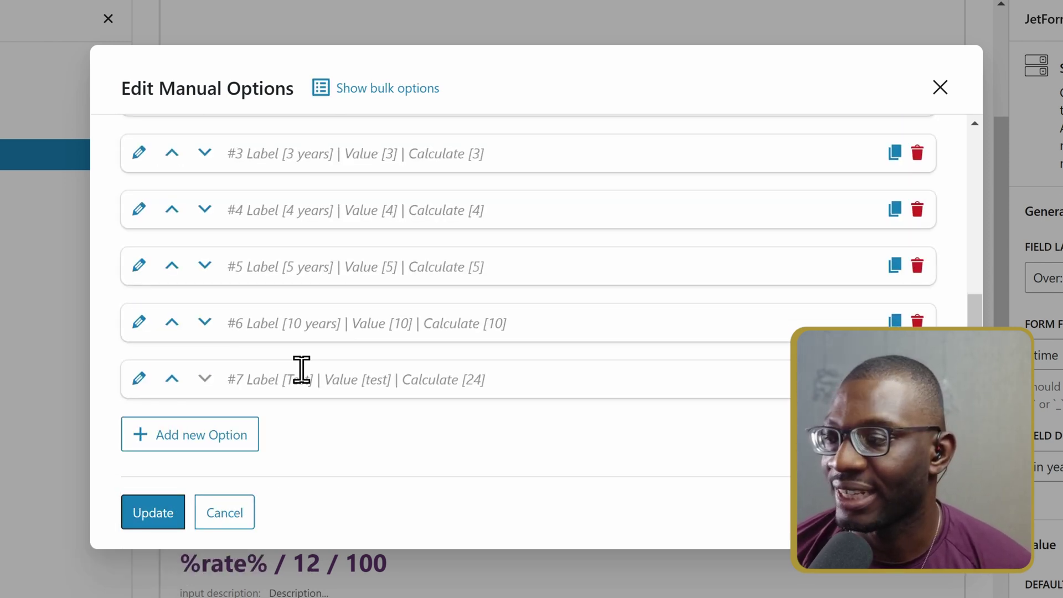
{"action": "scroll", "coordinate": [473, 229], "scroll_direction": "up", "scroll_amount": 4}
{"action": "scroll", "coordinate": [470, 231], "scroll_direction": "up", "scroll_amount": 1}
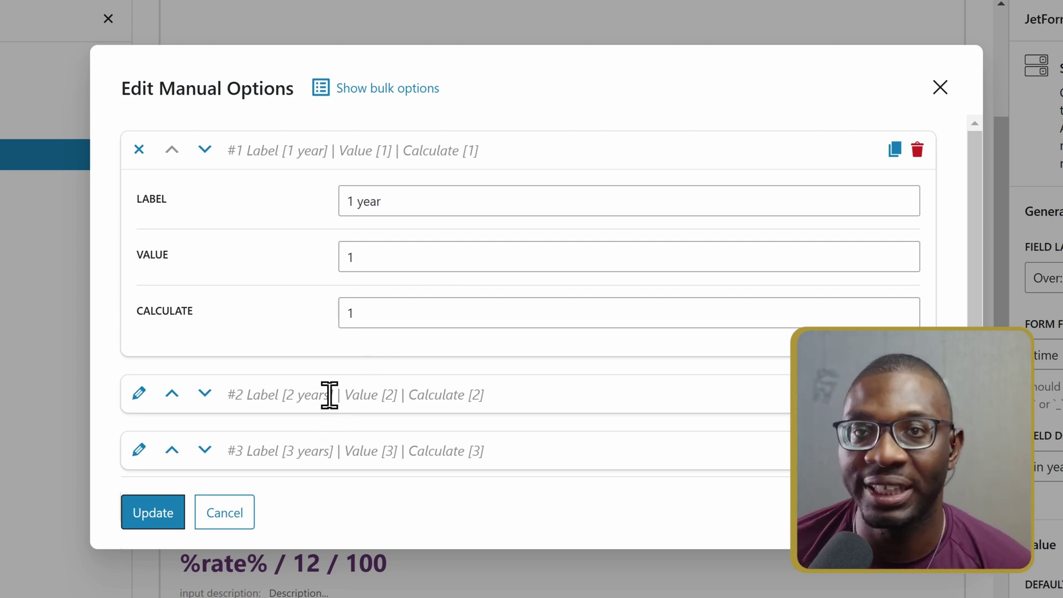
{"action": "scroll", "coordinate": [329, 395], "scroll_direction": "down", "scroll_amount": 5}
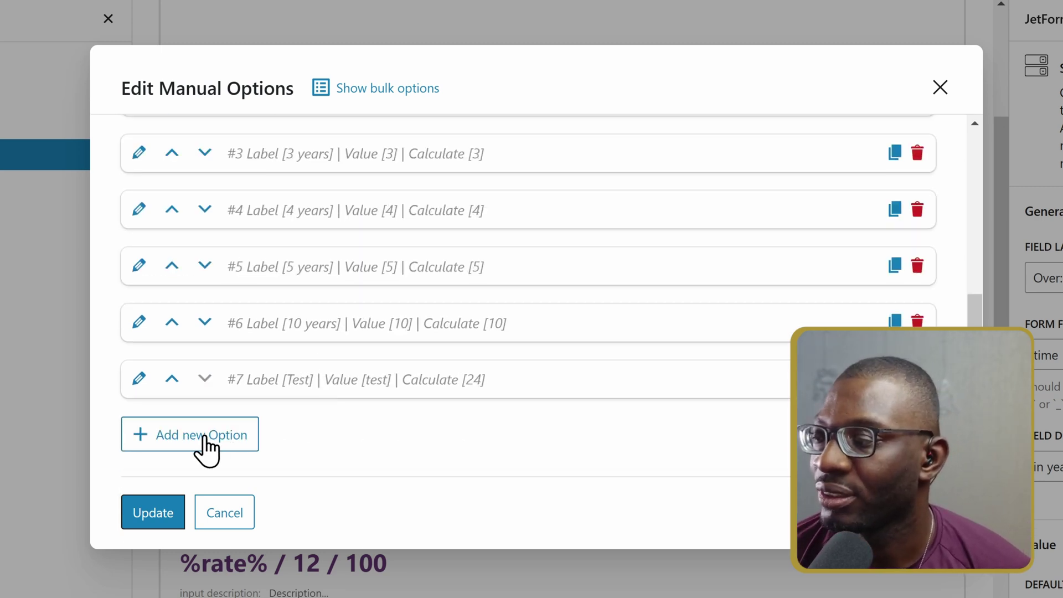
- Delete the blank eighth row and the Test option, then close the options editor
{"action": "left_click", "coordinate": [204, 437]}
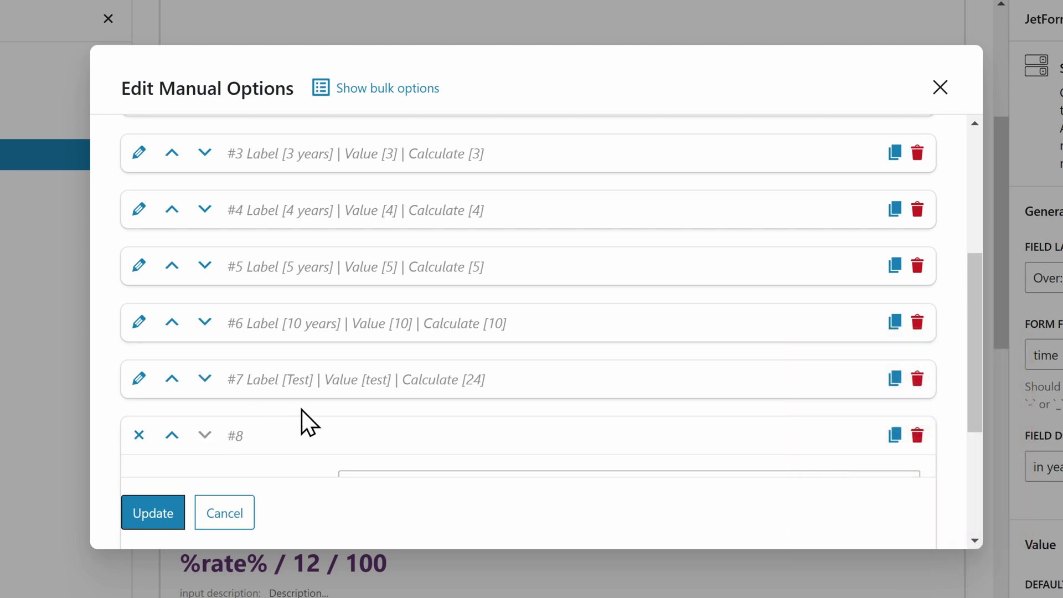
{"action": "left_click", "coordinate": [917, 435]}
{"action": "left_click", "coordinate": [947, 460]}
{"action": "left_click", "coordinate": [917, 381]}
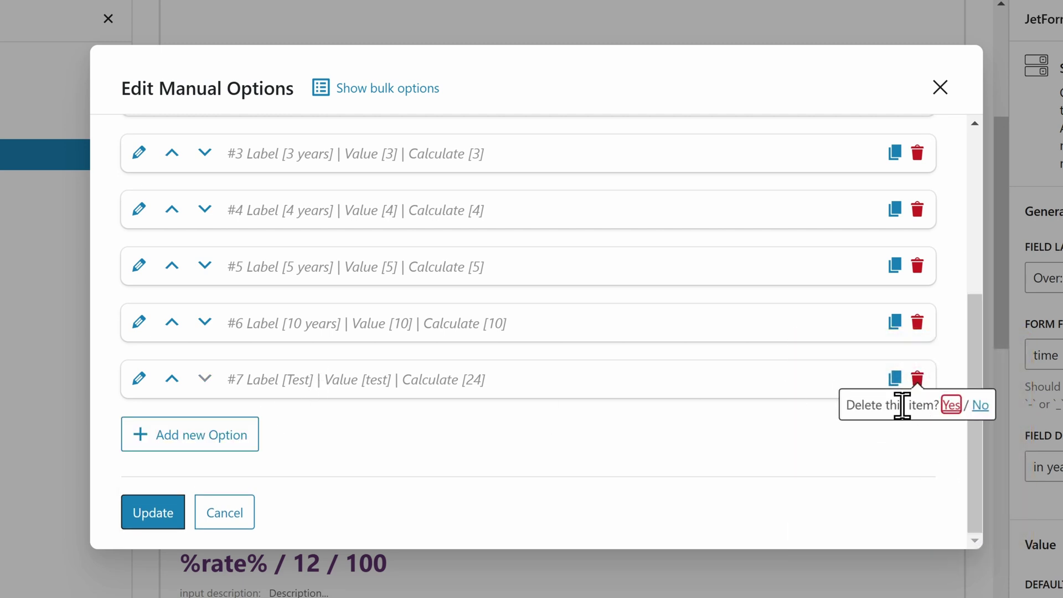
{"action": "left_click", "coordinate": [951, 405]}
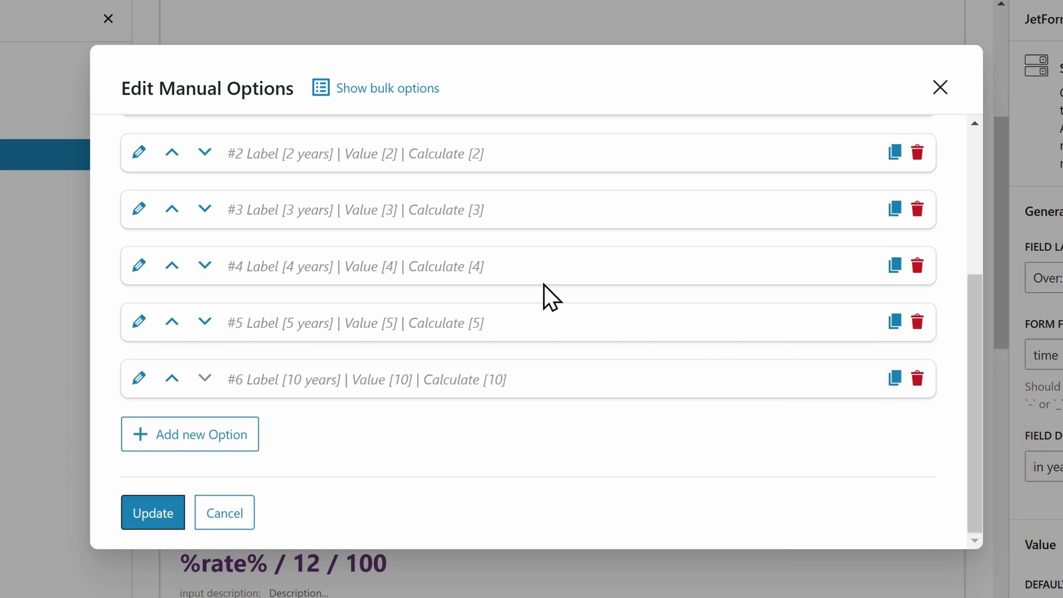
{"action": "left_click", "coordinate": [374, 91]}
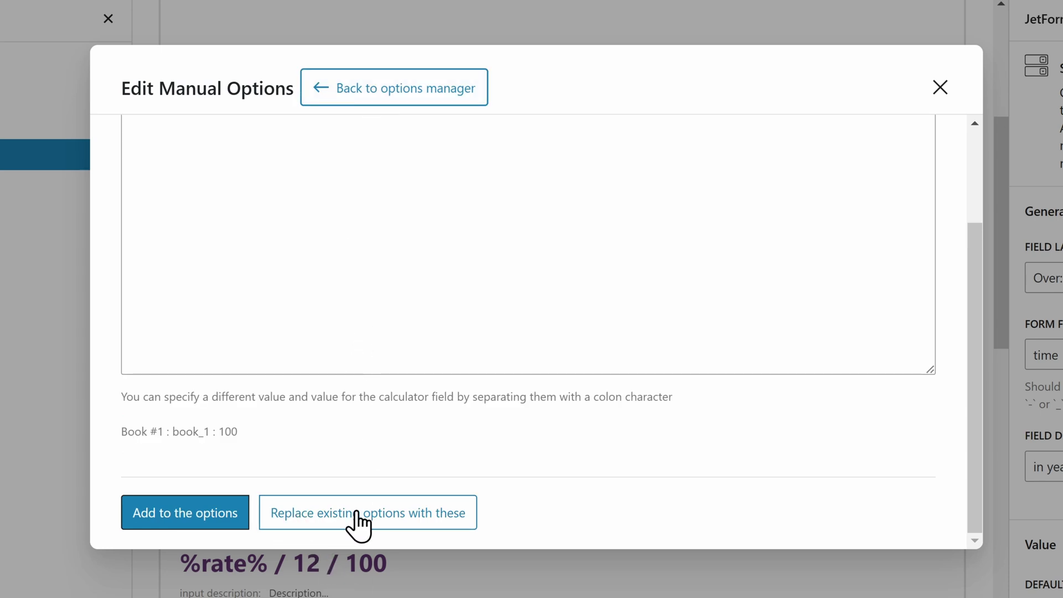
{"action": "scroll", "coordinate": [755, 206], "scroll_direction": "up", "scroll_amount": 2}
{"action": "left_click", "coordinate": [940, 87]}
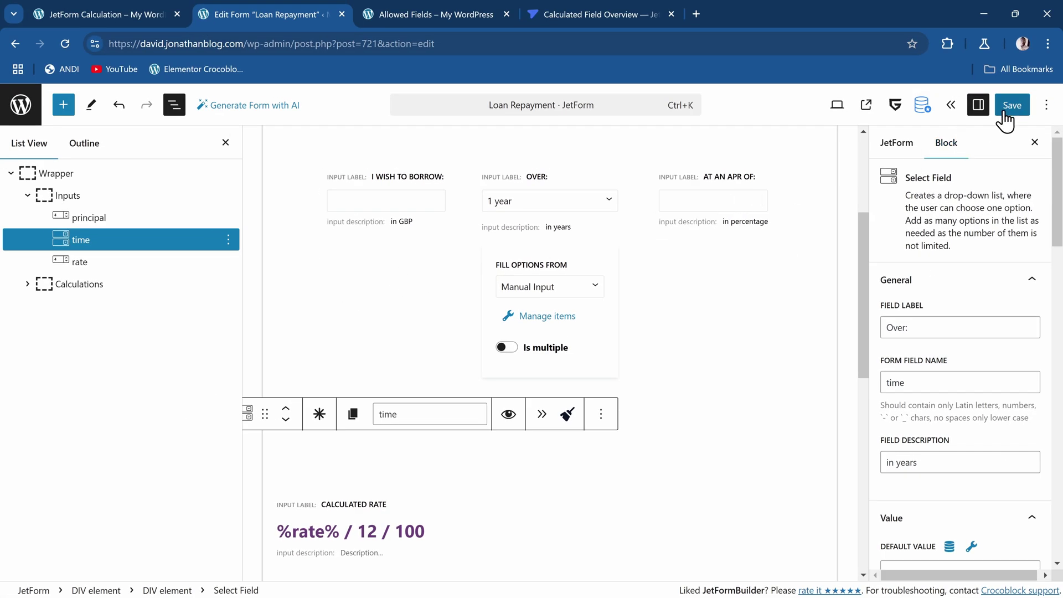
- Save the Loan Repayment form
{"action": "left_click", "coordinate": [1008, 111]}
{"action": "scroll", "coordinate": [665, 259], "scroll_direction": "down", "scroll_amount": 2}
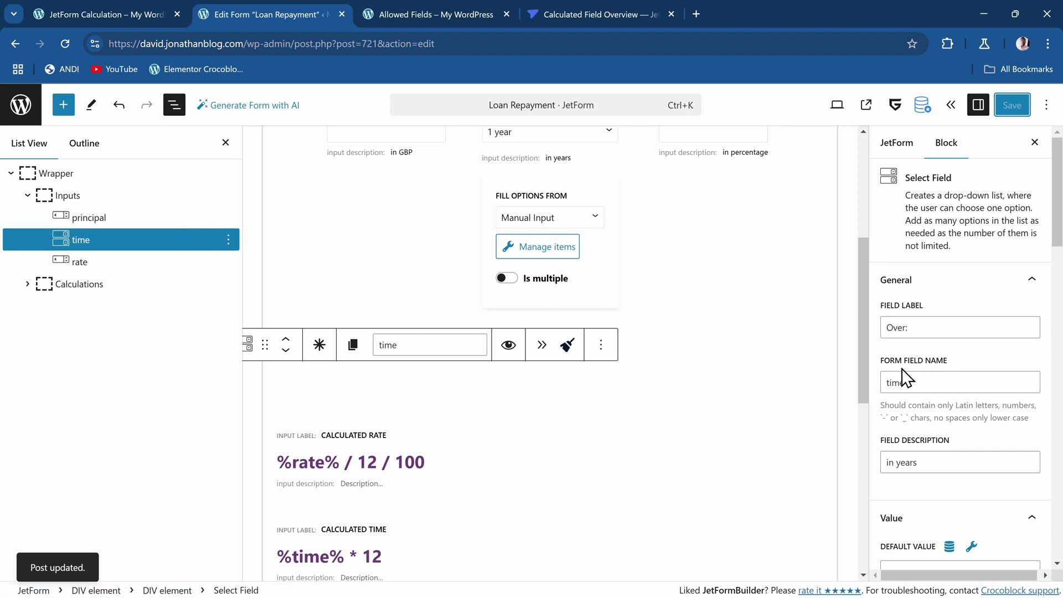
{"action": "scroll", "coordinate": [925, 387], "scroll_direction": "down", "scroll_amount": 2}
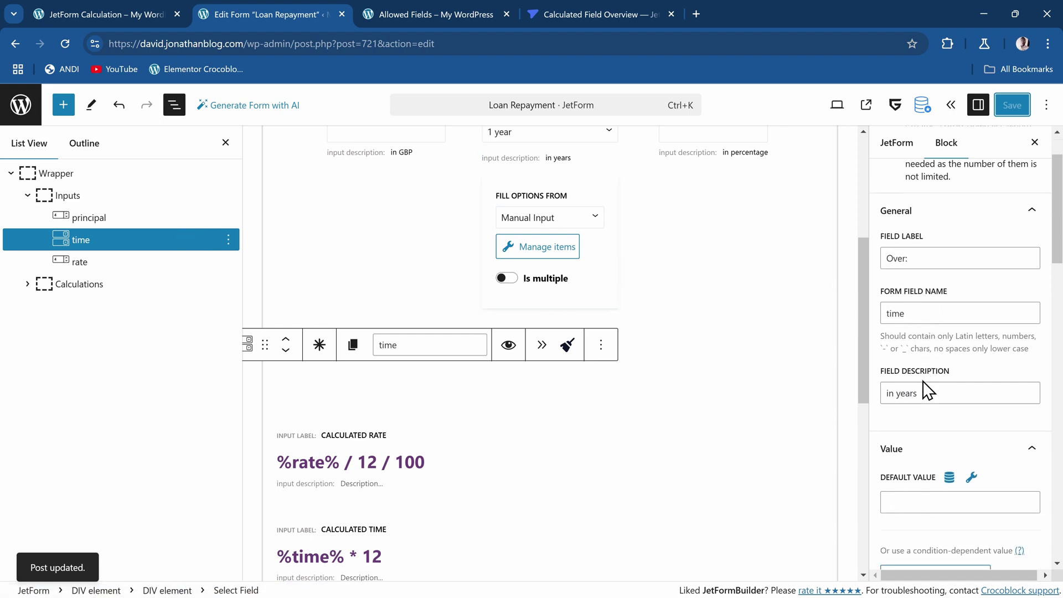
- Review the rate field's value settings: default 3.7 and step 0.01
{"action": "left_click", "coordinate": [113, 266]}
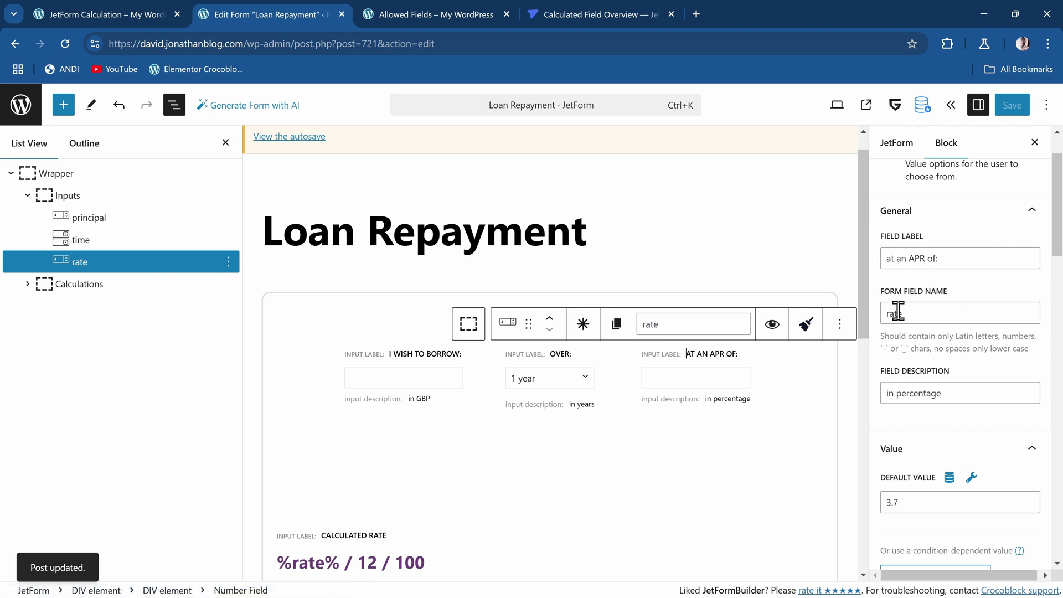
{"action": "scroll", "coordinate": [927, 325], "scroll_direction": "down", "scroll_amount": 1}
{"action": "scroll", "coordinate": [926, 324], "scroll_direction": "down", "scroll_amount": 2}
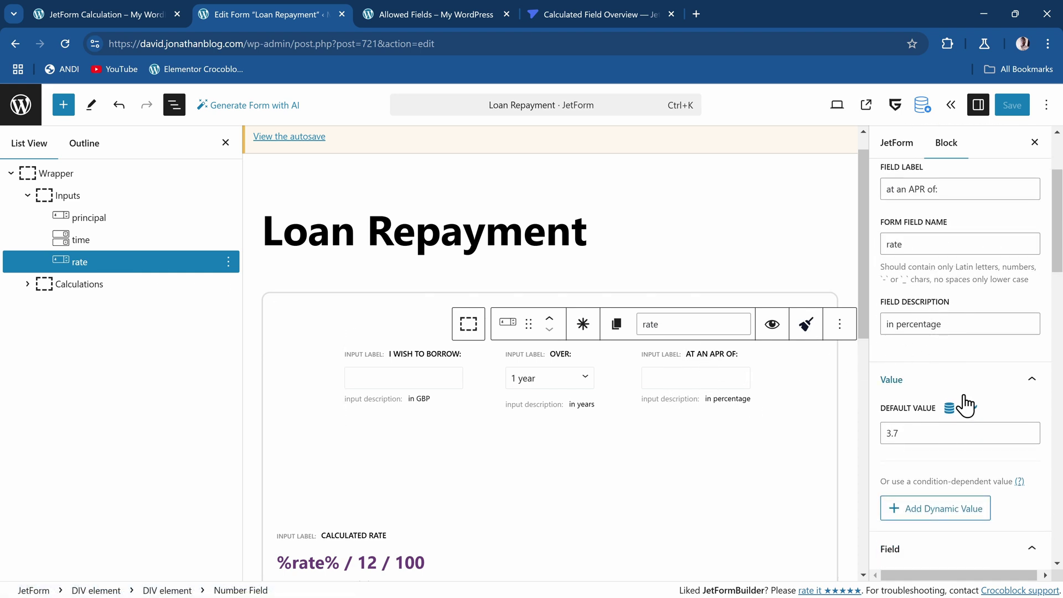
{"action": "scroll", "coordinate": [991, 394], "scroll_direction": "down", "scroll_amount": 3}
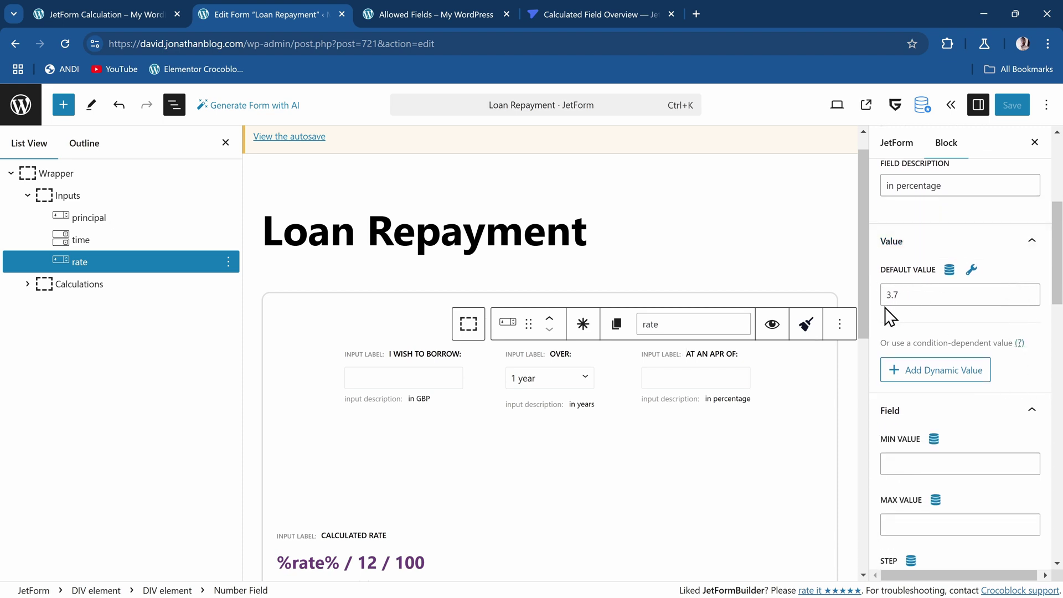
{"action": "scroll", "coordinate": [936, 321], "scroll_direction": "down", "scroll_amount": 5}
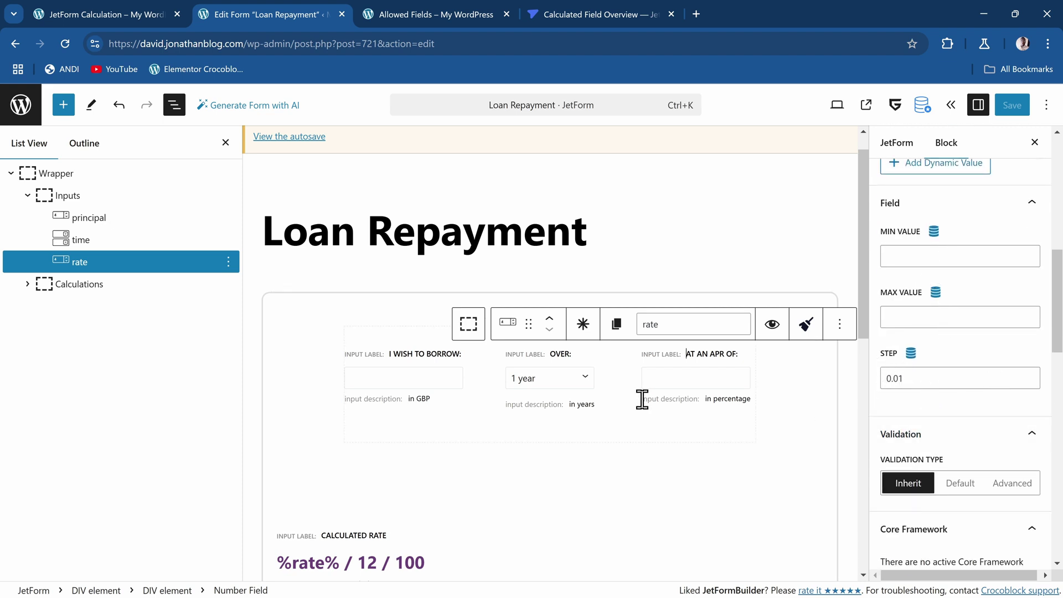
- Select the pmt calculated field after confirming the live form shows £ 637.60 monthly
{"action": "left_click", "coordinate": [28, 284]}
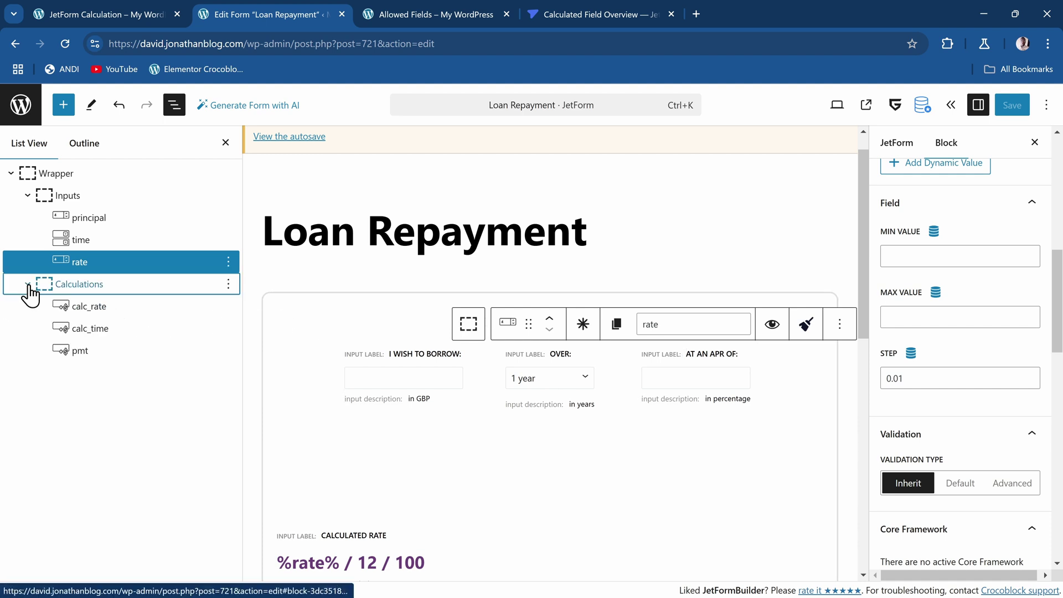
{"action": "left_click", "coordinate": [126, 351]}
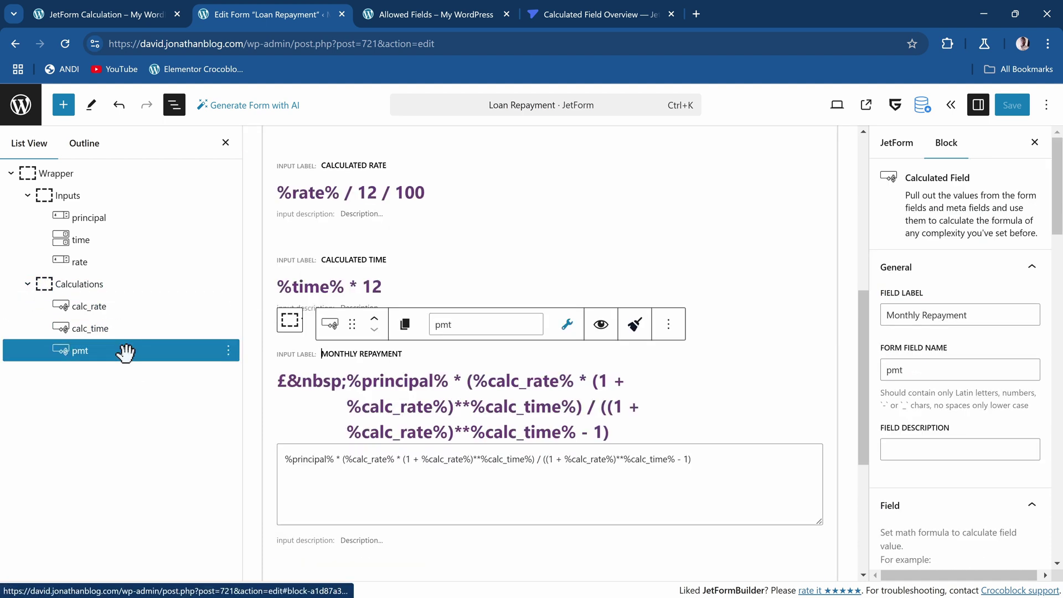
{"action": "left_click", "coordinate": [123, 13]}
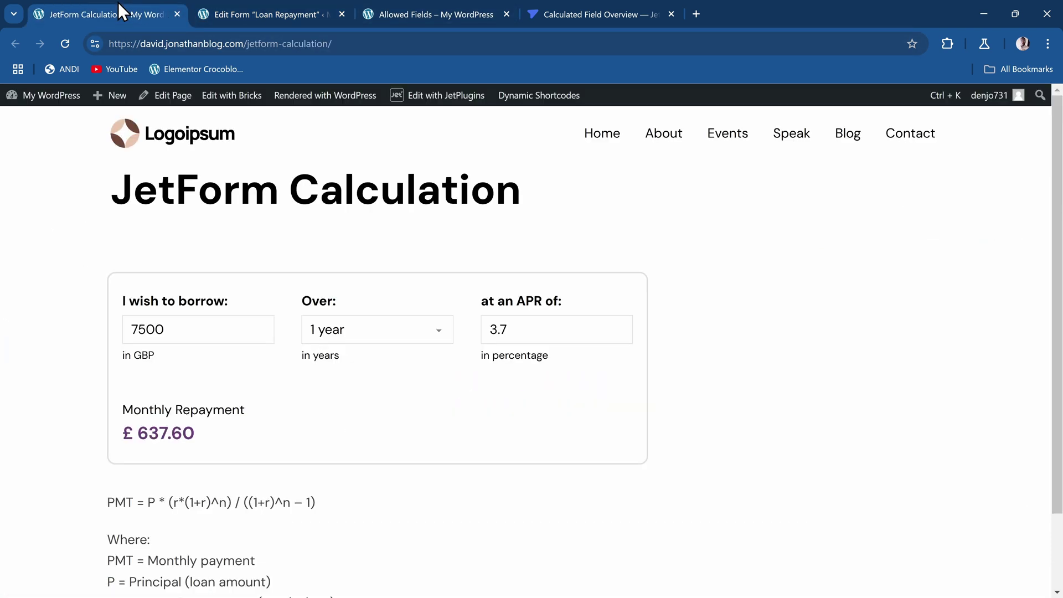
{"action": "scroll", "coordinate": [269, 280], "scroll_direction": "down", "scroll_amount": 2}
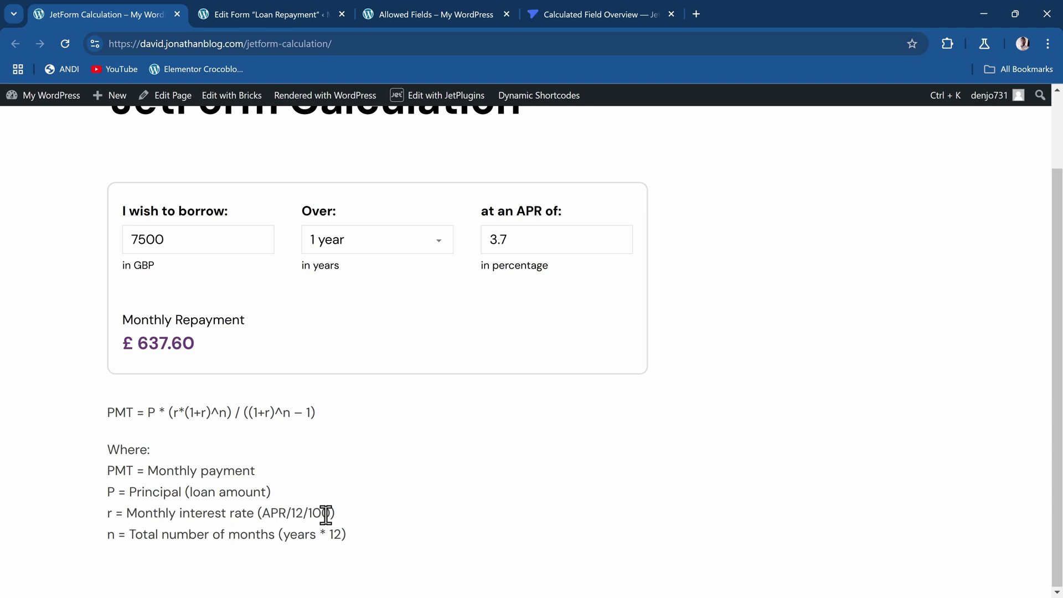
{"action": "left_click", "coordinate": [264, 11]}
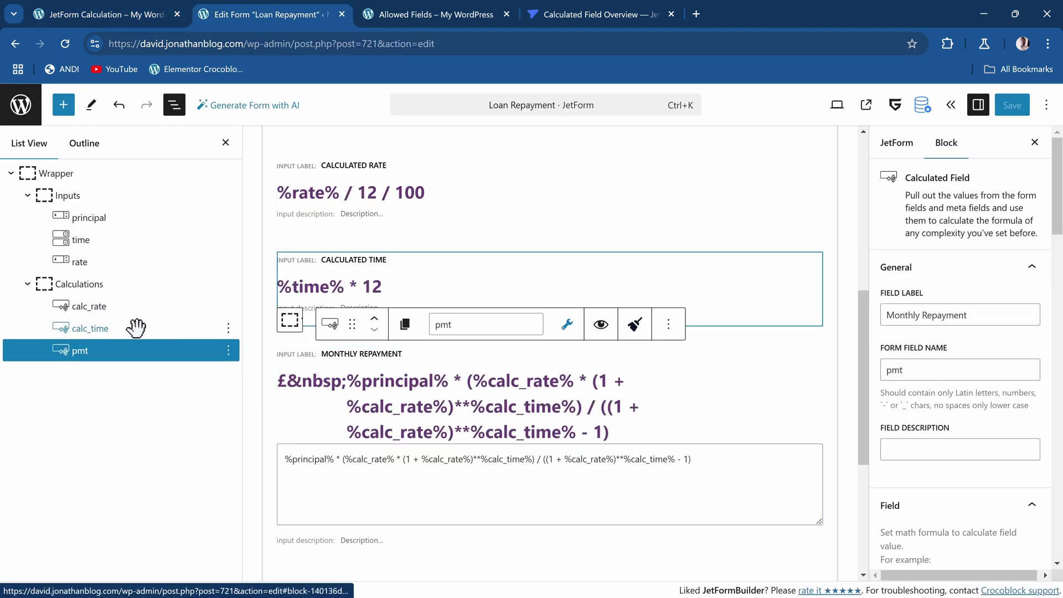
- Select calc_rate and search the block library for 'calcu' before returning to List View
{"action": "left_click", "coordinate": [122, 306]}
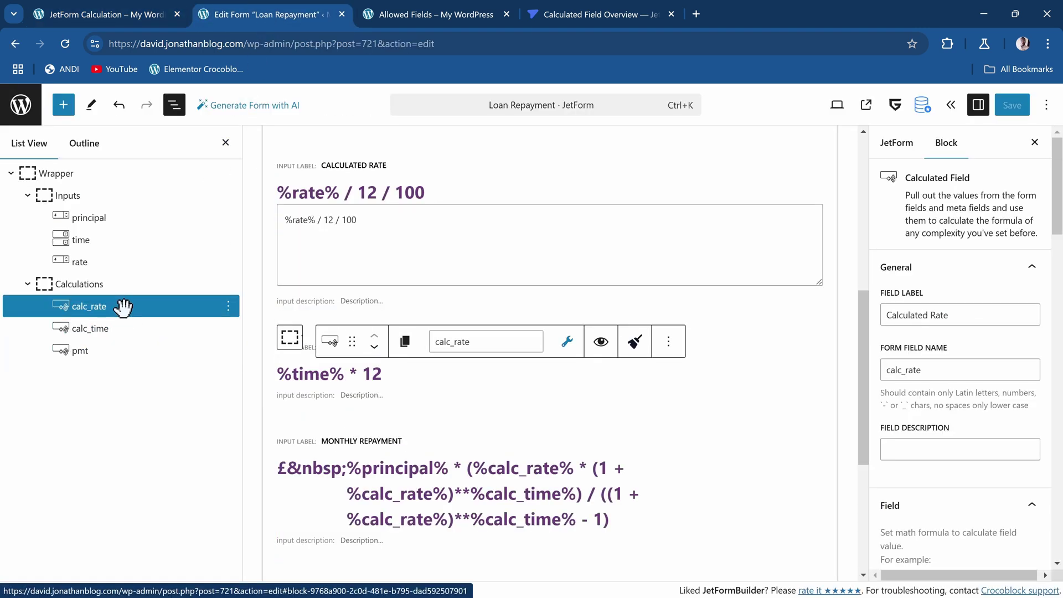
{"action": "left_click", "coordinate": [64, 106]}
{"action": "left_click", "coordinate": [92, 185]}
{"action": "type", "text": "calcula"}
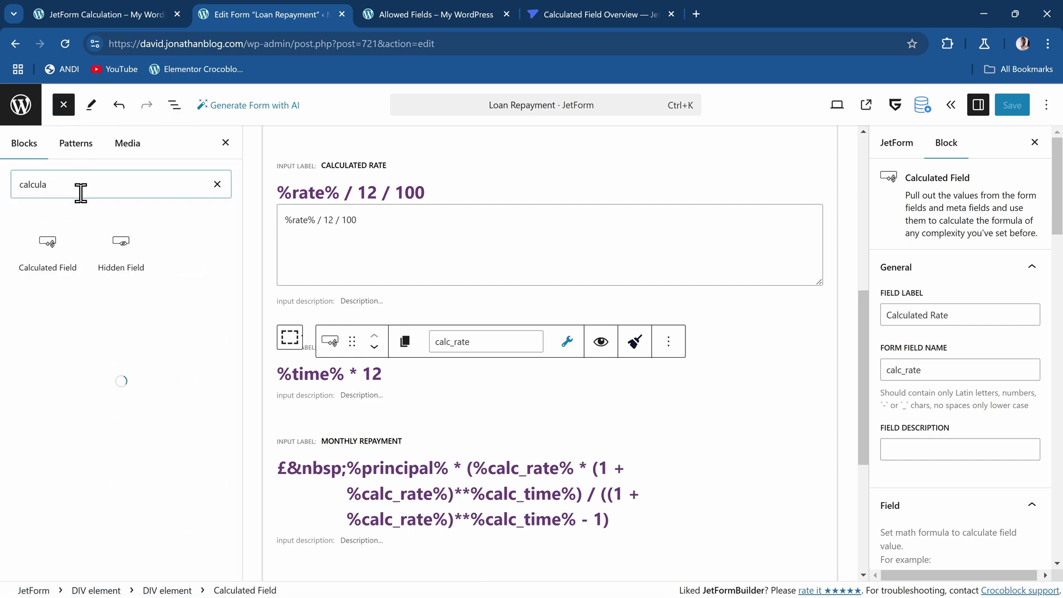
{"action": "mouse_move", "coordinate": [44, 275]}
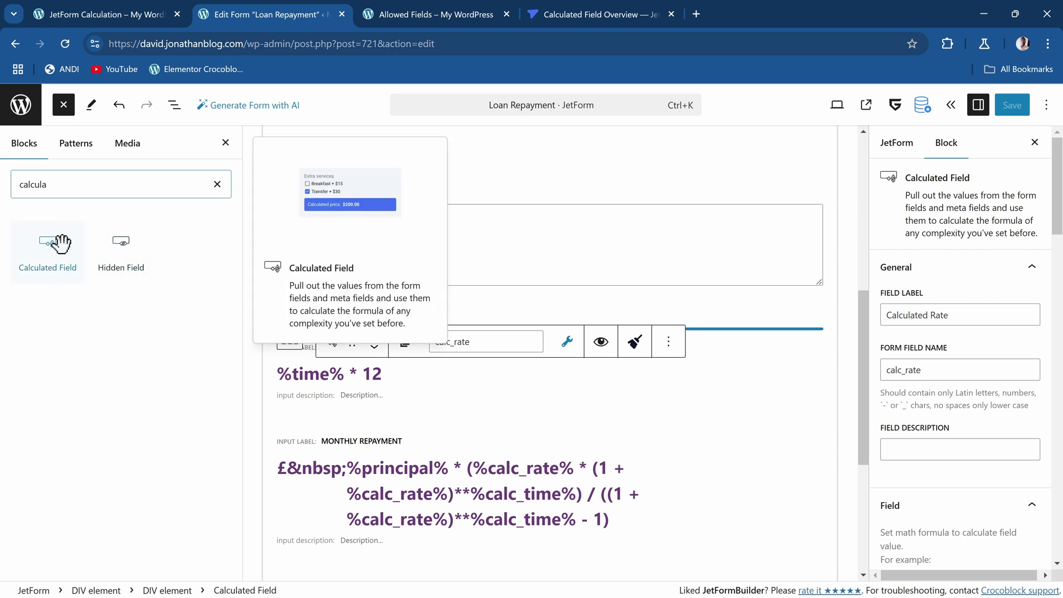
{"action": "left_click", "coordinate": [172, 109]}
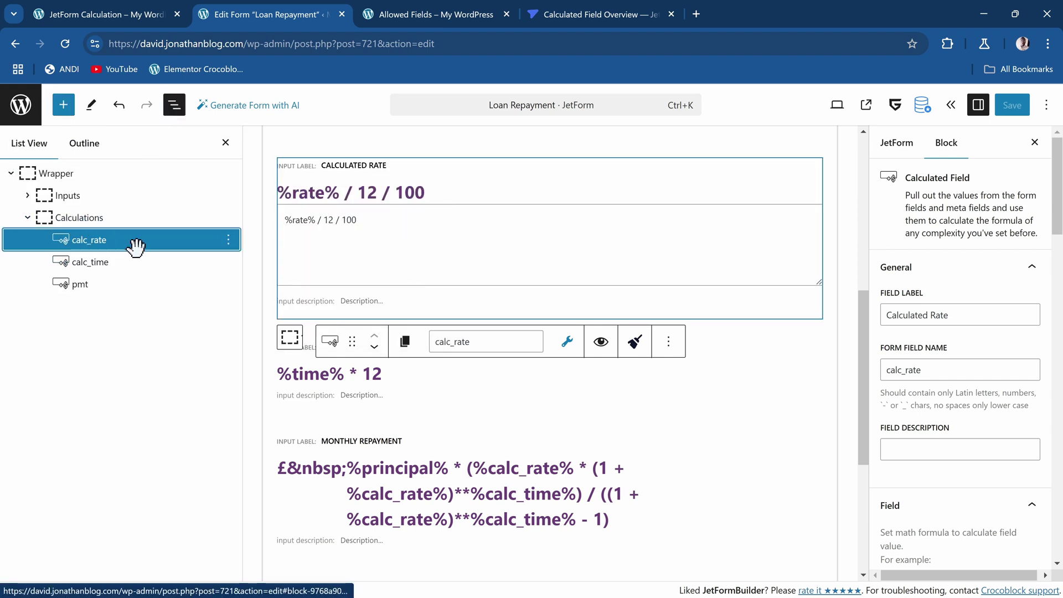
{"action": "scroll", "coordinate": [392, 339], "scroll_direction": "down", "scroll_amount": 3}
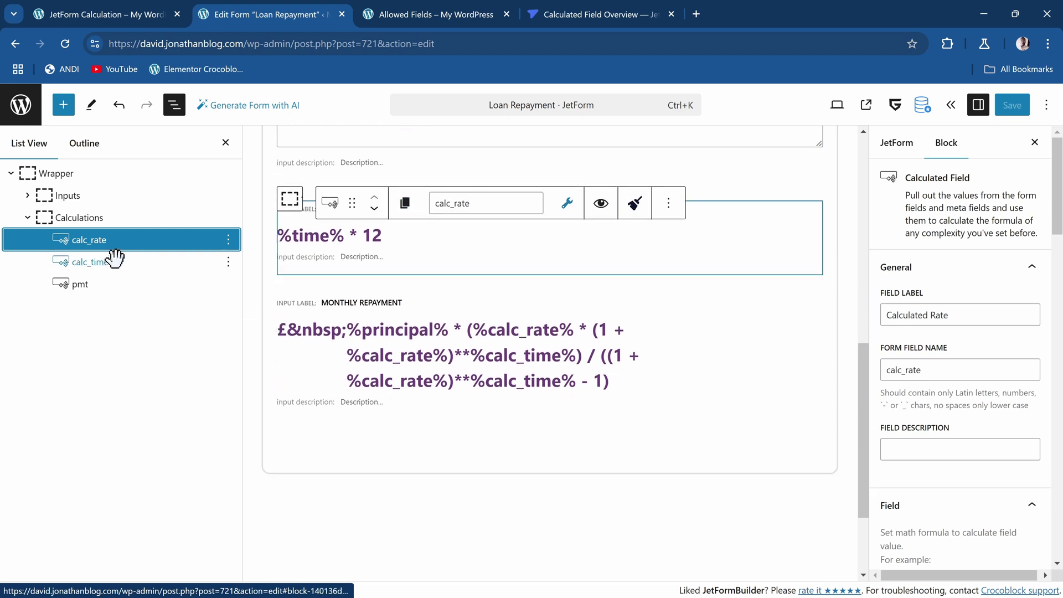
{"action": "scroll", "coordinate": [376, 273], "scroll_direction": "up", "scroll_amount": 3}
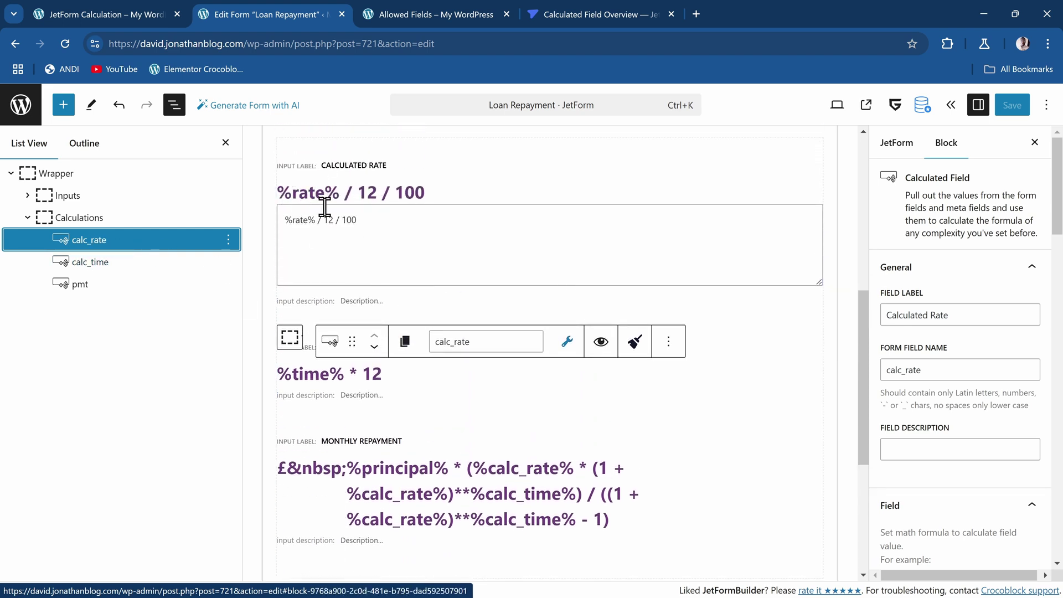
- Delete the whole %rate% / 12 / 100 formula from calc_rate
{"action": "left_click", "coordinate": [354, 235]}
{"action": "left_click_drag", "start_coordinate": [372, 221], "coordinate": [272, 237]}
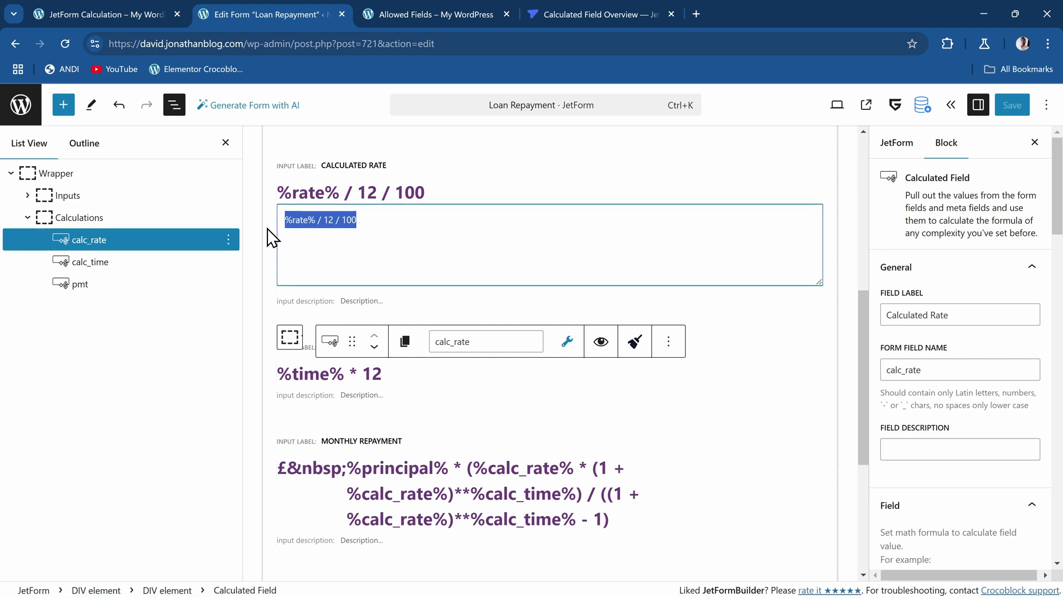
{"action": "key", "text": "BackSpace"}
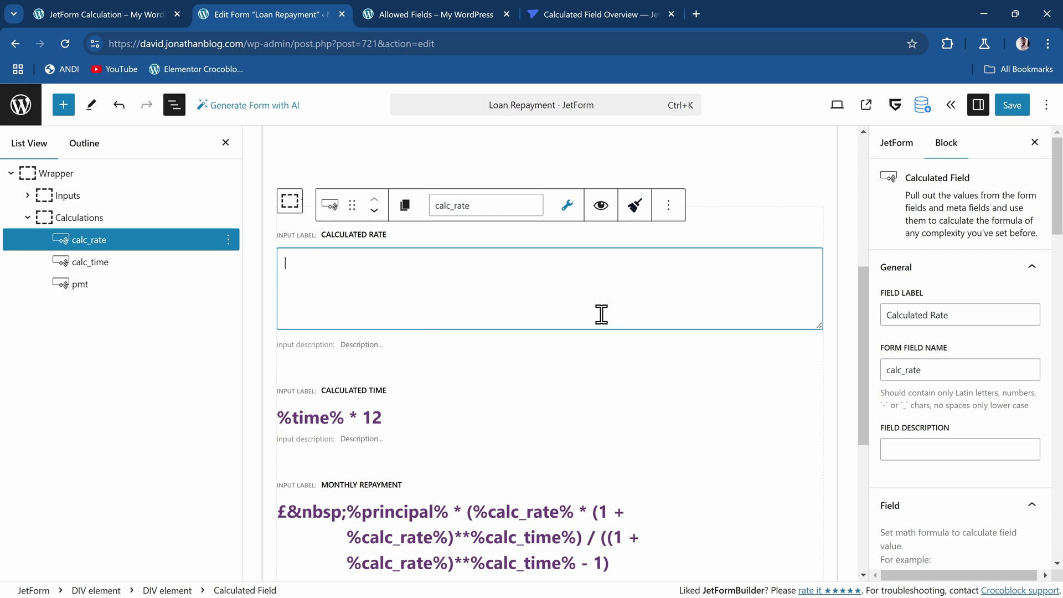
- Insert the %rate% field macro into the Calculated Rate formula
{"action": "left_click", "coordinate": [566, 213]}
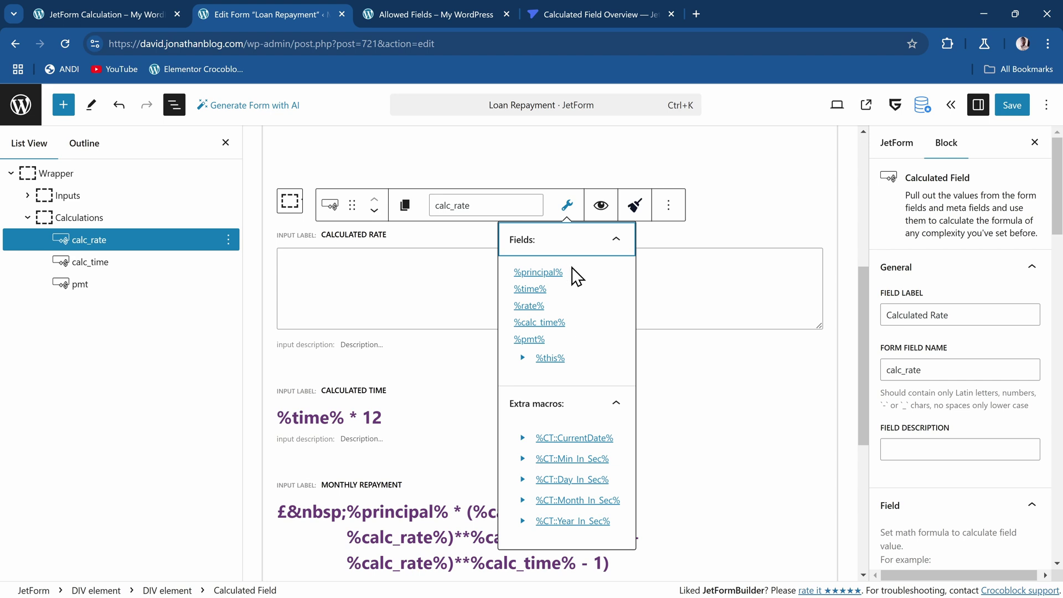
{"action": "left_click", "coordinate": [529, 306]}
{"action": "left_click", "coordinate": [383, 299]}
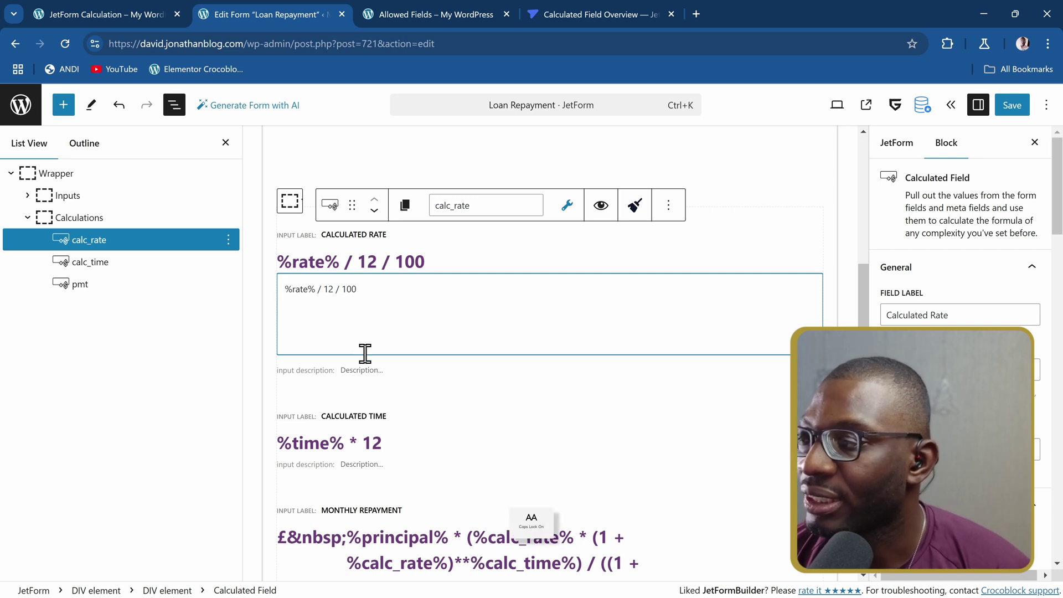
- Try META:: and FIELD:: prefixes before rate, then remove them to keep plain %rate%
{"action": "type", "text": "META"}
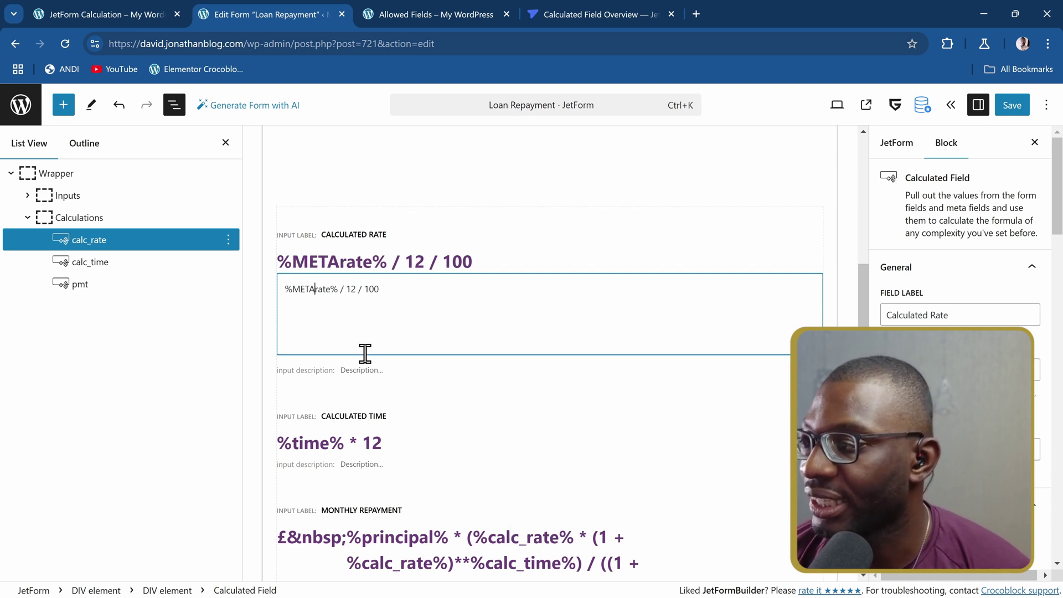
{"action": "type", "text": "::"}
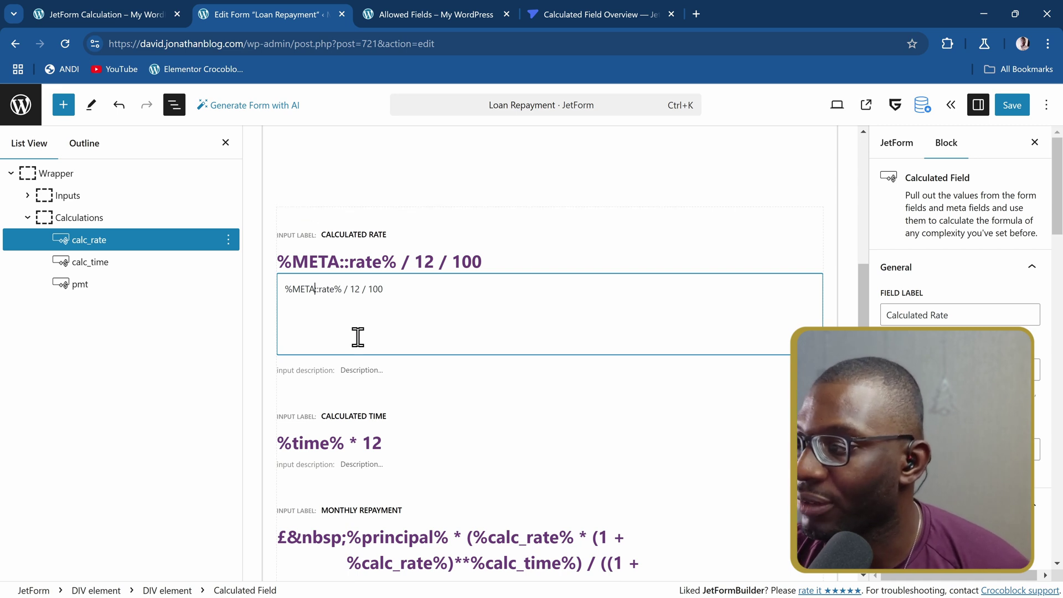
{"action": "key", "text": "BackSpace"}
{"action": "key", "text": "BackSpace"}
{"action": "key", "text": "BackSpace"}
{"action": "key", "text": "BackSpace"}
{"action": "type", "text": "FIELD"}
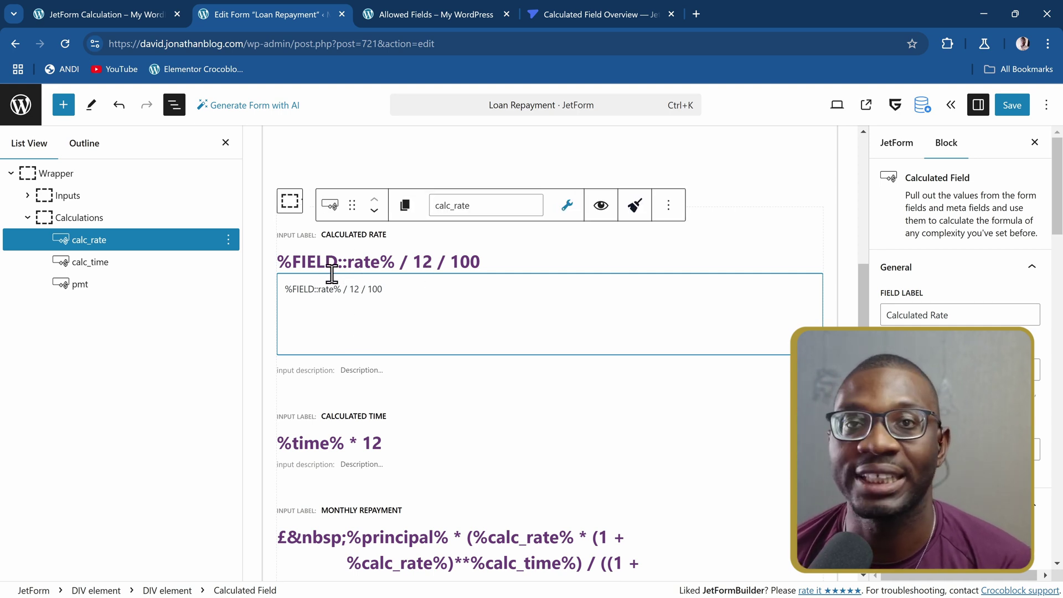
{"action": "key", "text": "Delete"}
{"action": "key", "text": "BackSpace"}
{"action": "key", "text": "BackSpace"}
{"action": "key", "text": "BackSpace"}
{"action": "key", "text": "BackSpace"}
{"action": "key", "text": "BackSpace"}
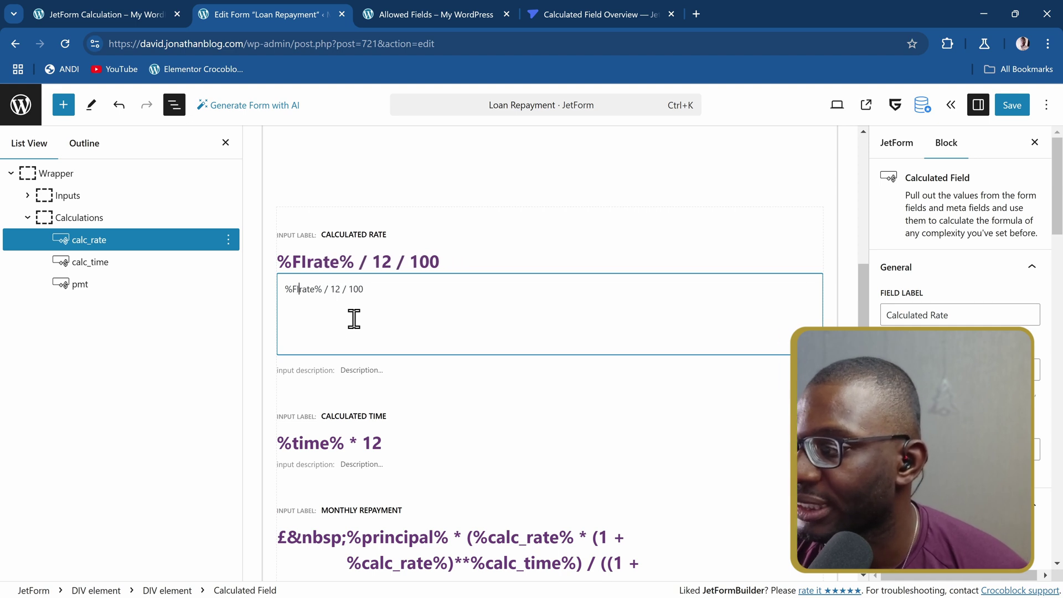
{"action": "key", "text": "BackSpace"}
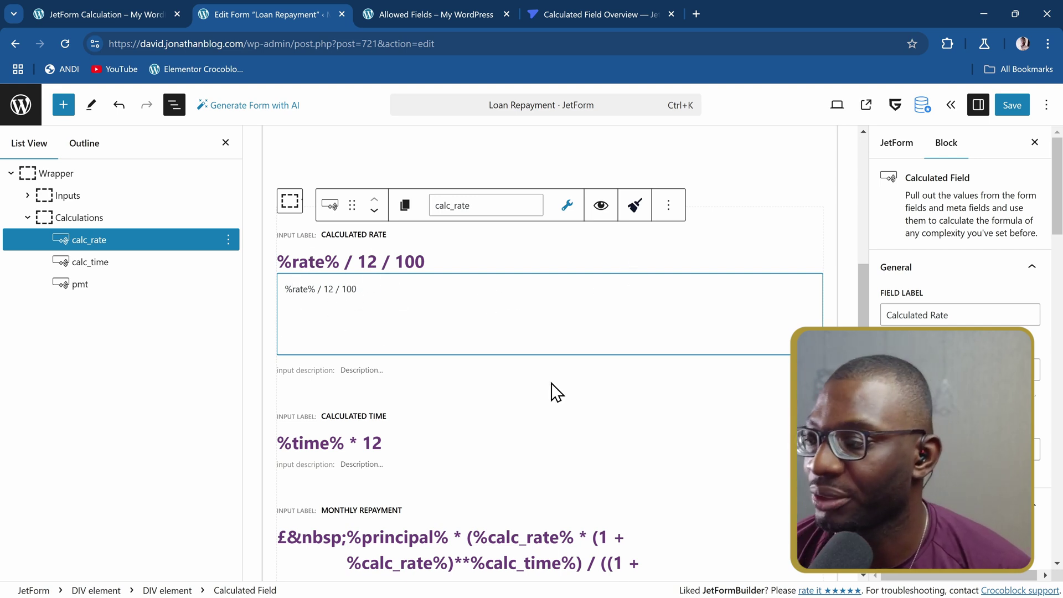
- Select calc_time's formula and switch to the live JetForm Calculation page
{"action": "scroll", "coordinate": [555, 396], "scroll_direction": "down", "scroll_amount": 4}
{"action": "left_click", "coordinate": [400, 248]}
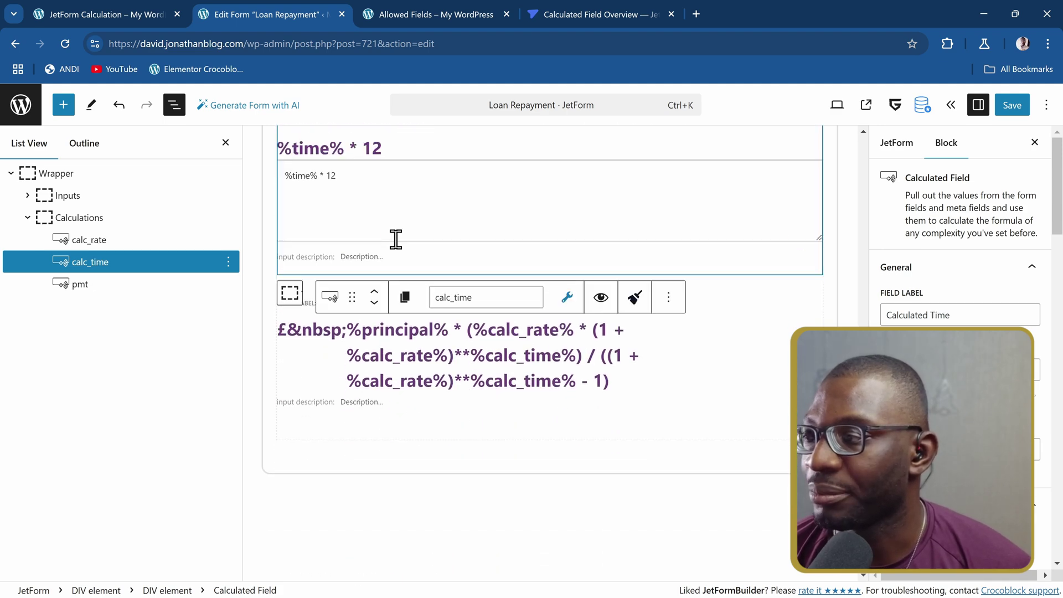
{"action": "left_click", "coordinate": [120, 17]}
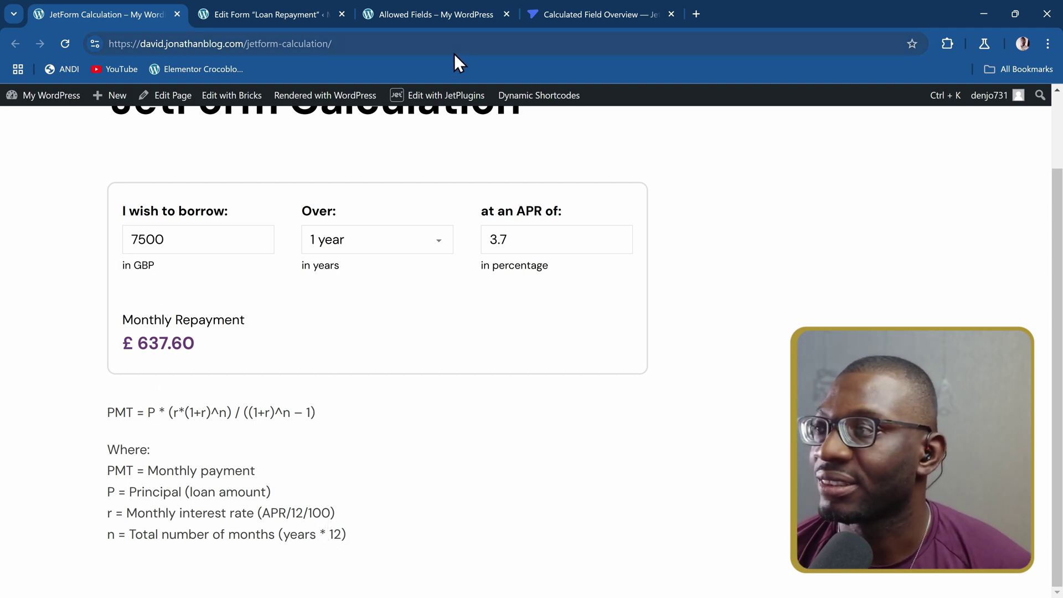
- Browse the Allowed Maths Functions tables, from rounding and statistics down to Math.sqrt and Math.exp
{"action": "left_click", "coordinate": [437, 15]}
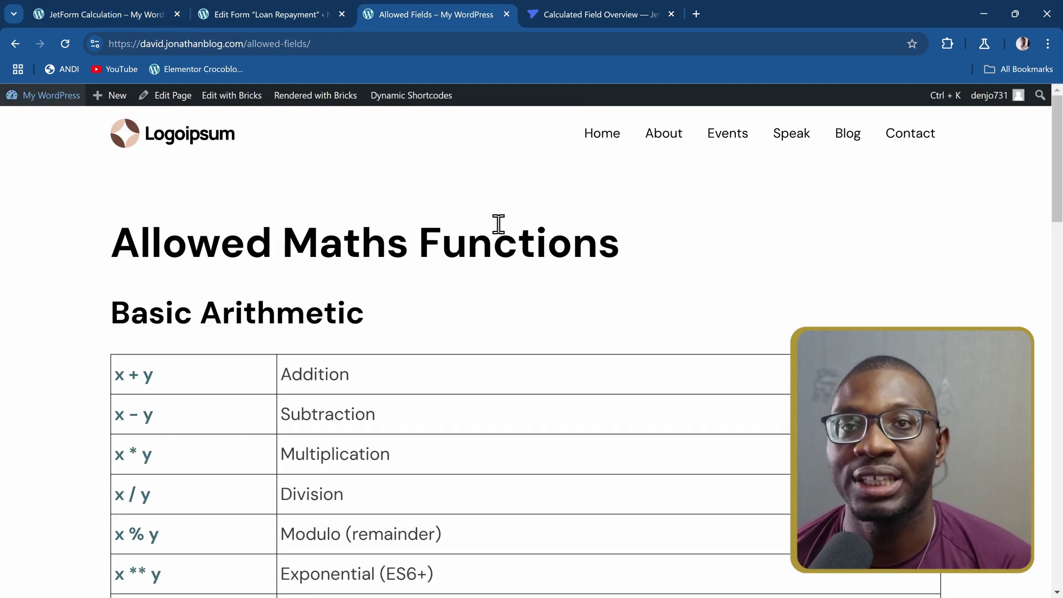
{"action": "scroll", "coordinate": [497, 221], "scroll_direction": "down", "scroll_amount": 1}
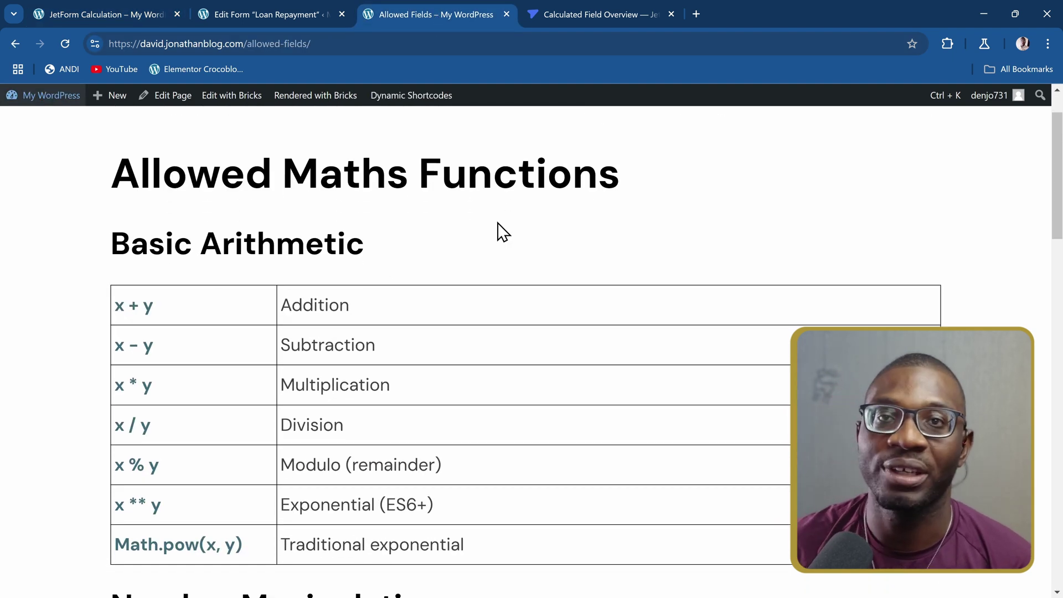
{"action": "scroll", "coordinate": [484, 224], "scroll_direction": "down", "scroll_amount": 2}
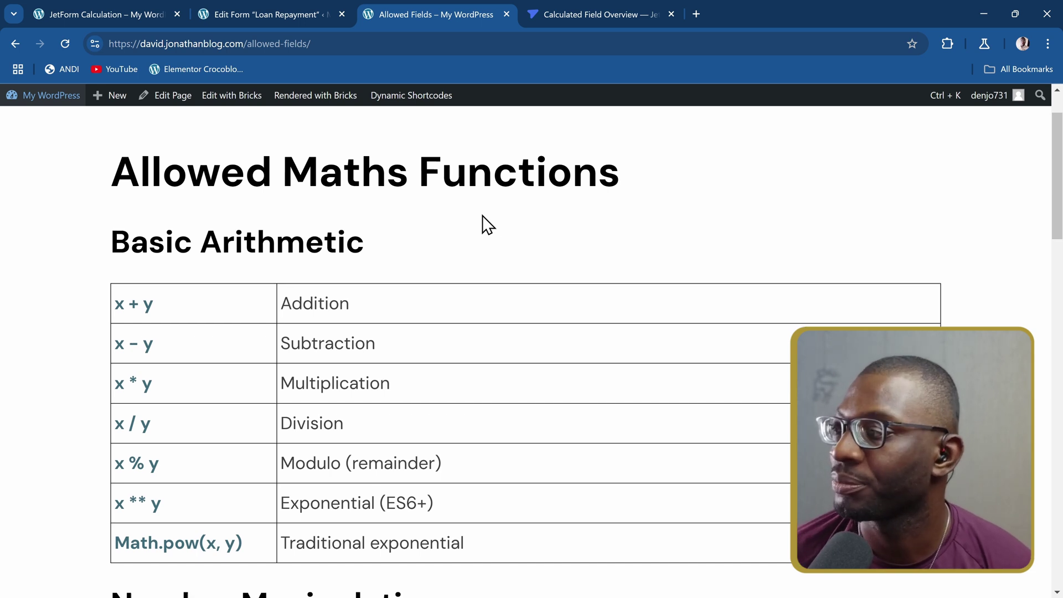
{"action": "scroll", "coordinate": [401, 207], "scroll_direction": "up", "scroll_amount": 1}
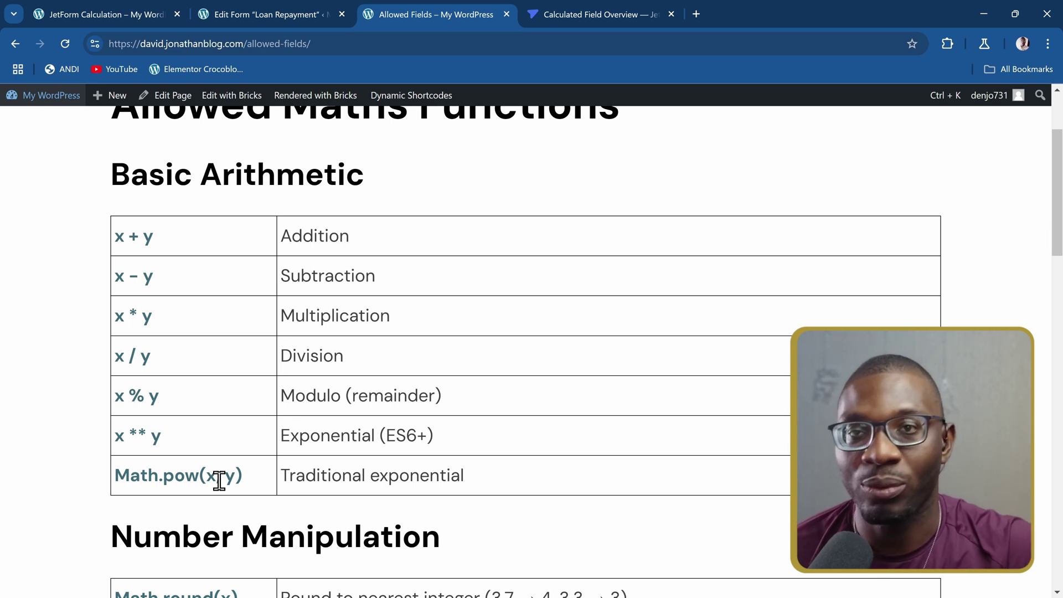
{"action": "scroll", "coordinate": [327, 393], "scroll_direction": "down", "scroll_amount": 6}
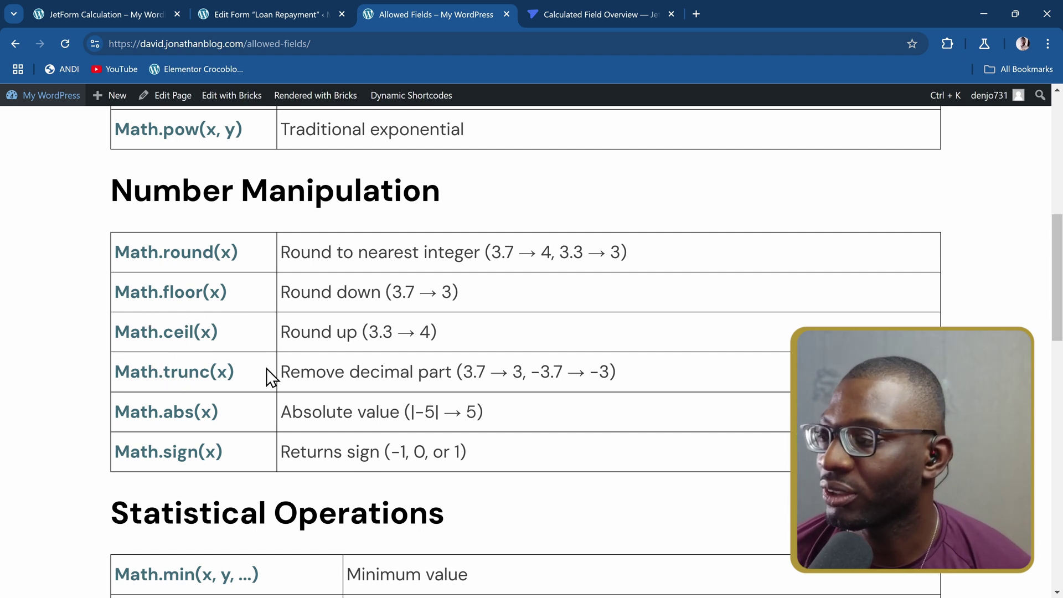
{"action": "scroll", "coordinate": [267, 370], "scroll_direction": "down", "scroll_amount": 2}
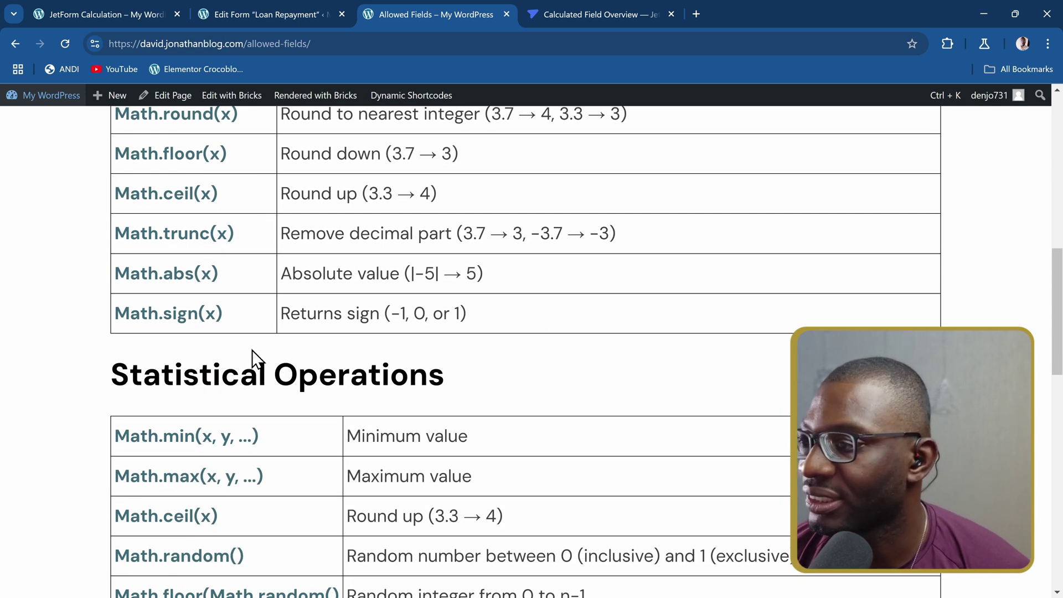
{"action": "scroll", "coordinate": [260, 354], "scroll_direction": "down", "scroll_amount": 3}
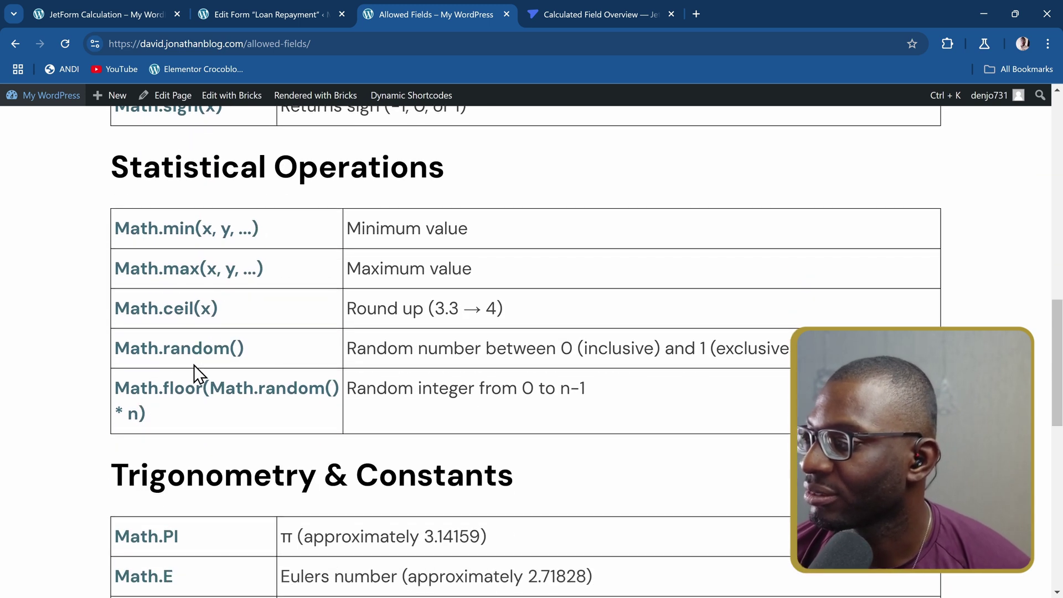
{"action": "scroll", "coordinate": [198, 432], "scroll_direction": "down", "scroll_amount": 6}
{"action": "scroll", "coordinate": [196, 423], "scroll_direction": "down", "scroll_amount": 3}
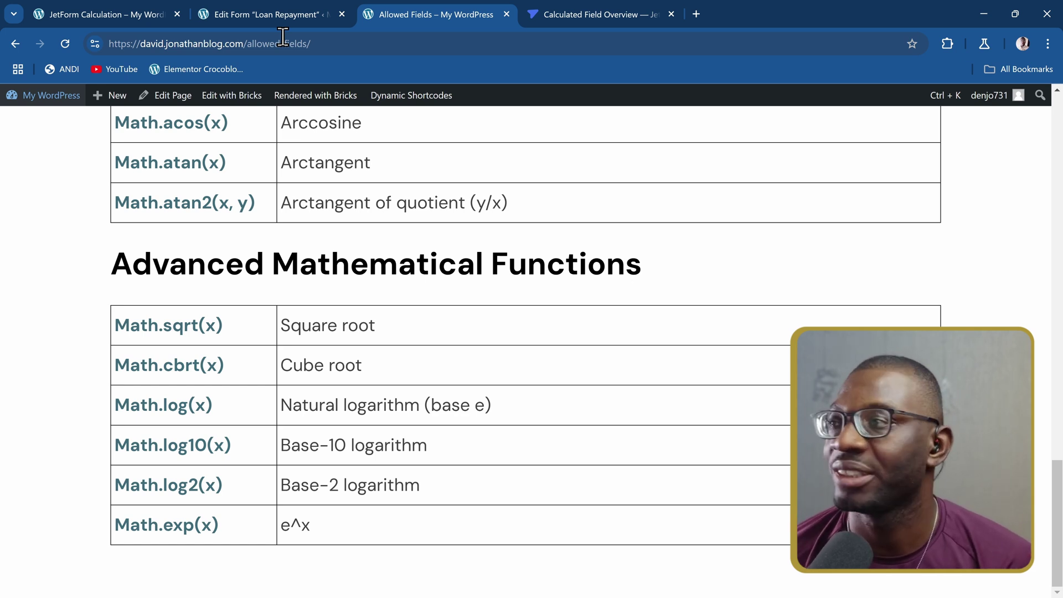
{"action": "left_click", "coordinate": [241, 12]}
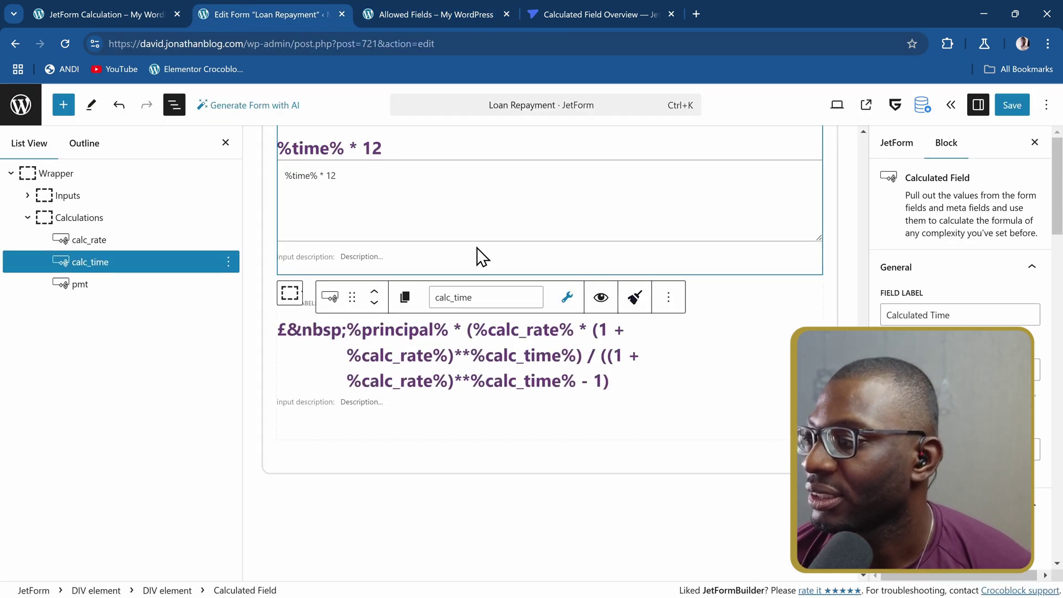
{"action": "left_click", "coordinate": [405, 335]}
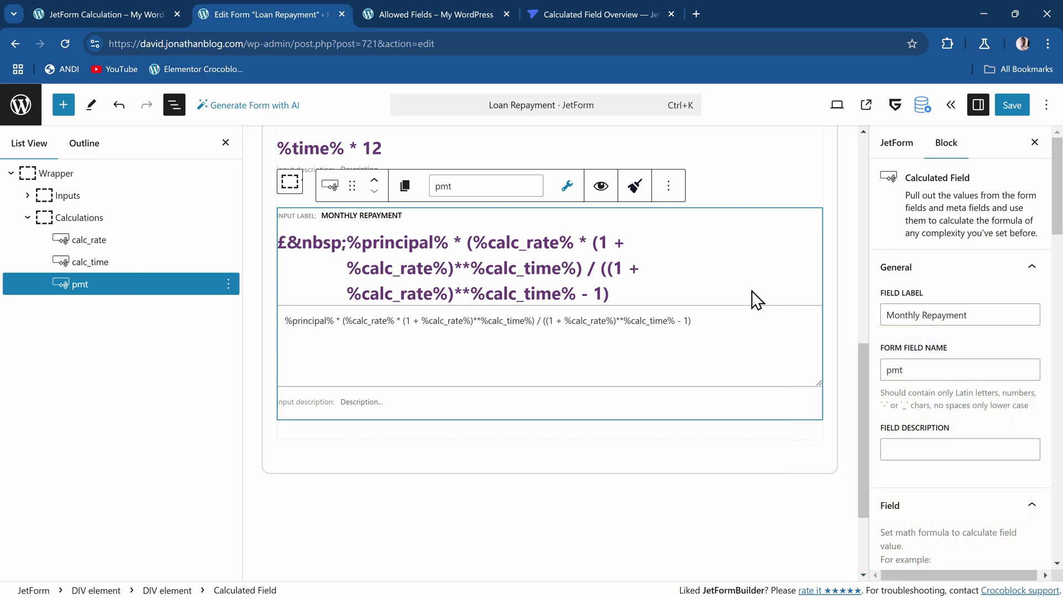
{"action": "left_click", "coordinate": [104, 12]}
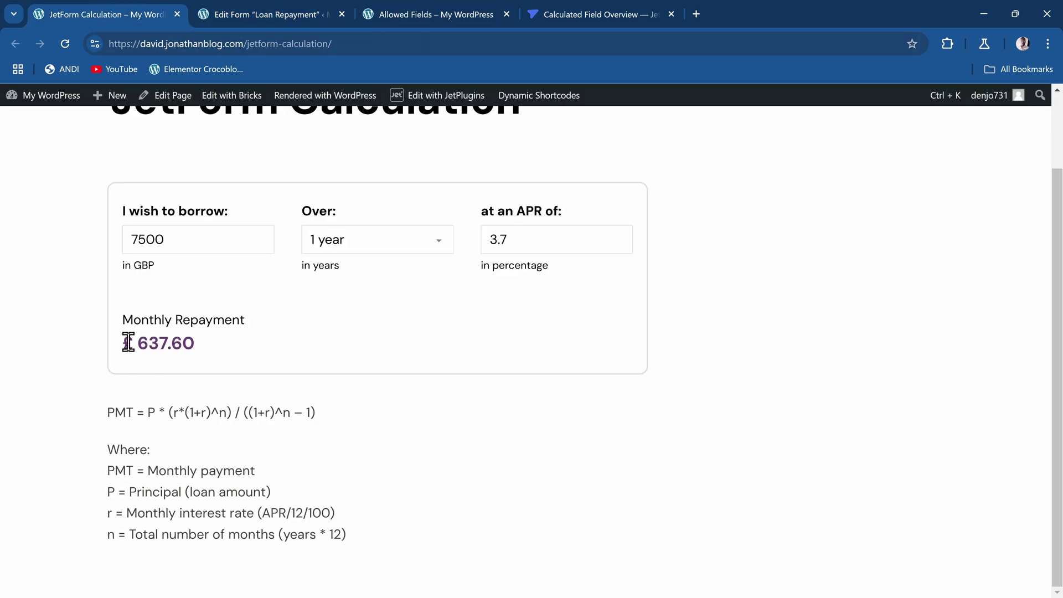
{"action": "left_click", "coordinate": [285, 15]}
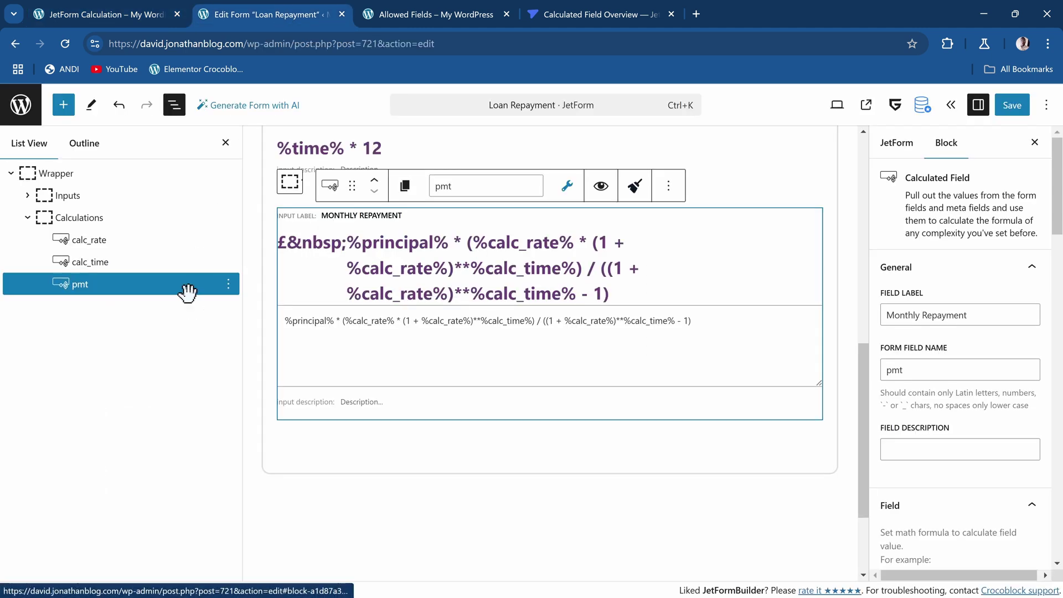
- Inspect calc_rate, calc_time and pmt settings: Number, 2 decimals, '.' and ',' separators, £ prefix
{"action": "left_click", "coordinate": [160, 241]}
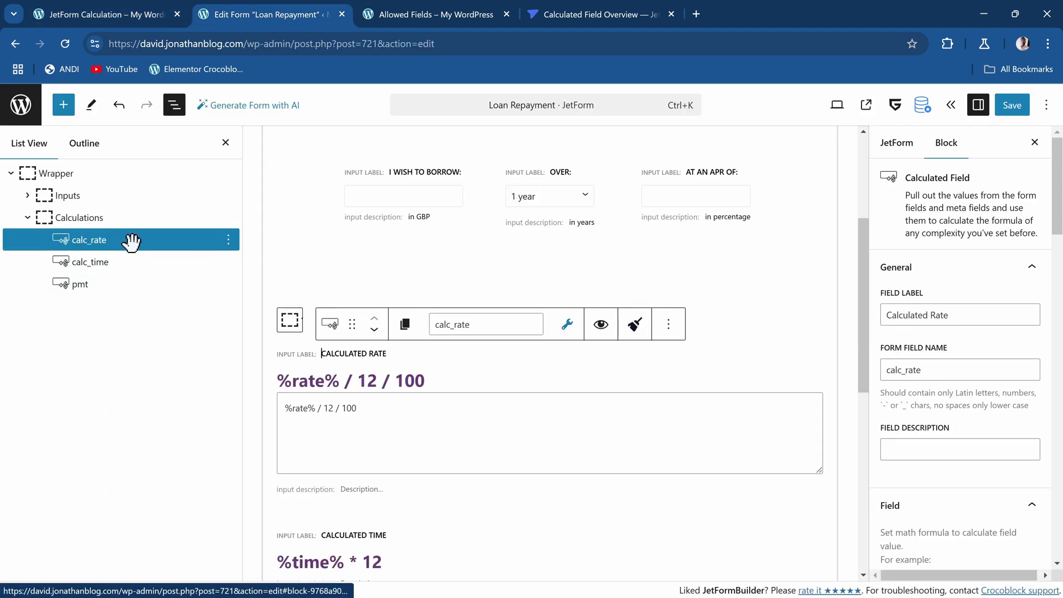
{"action": "scroll", "coordinate": [948, 310], "scroll_direction": "down", "scroll_amount": 10}
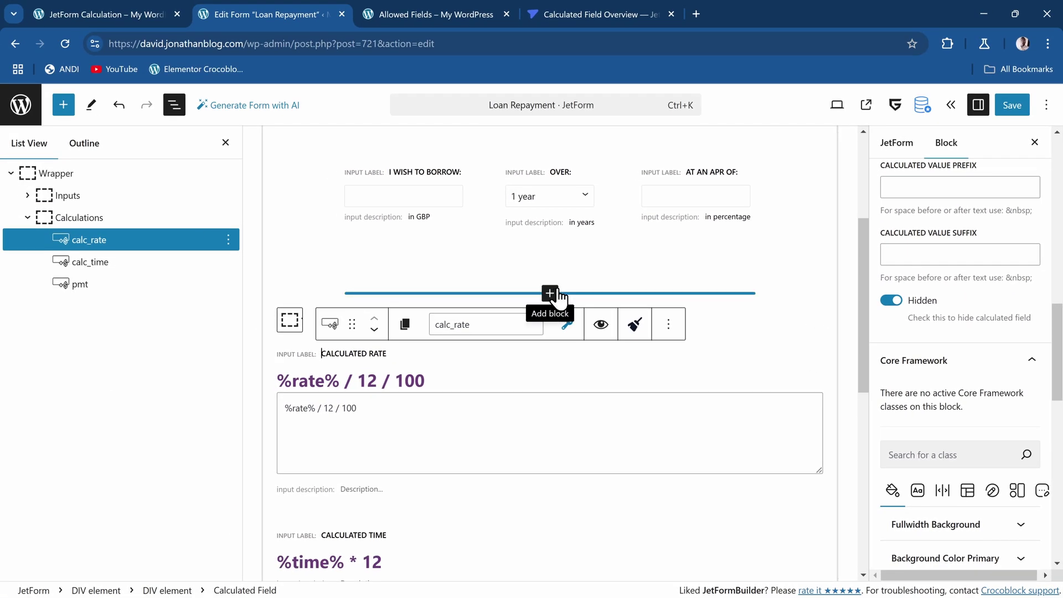
{"action": "left_click", "coordinate": [117, 264]}
{"action": "left_click", "coordinate": [107, 285]}
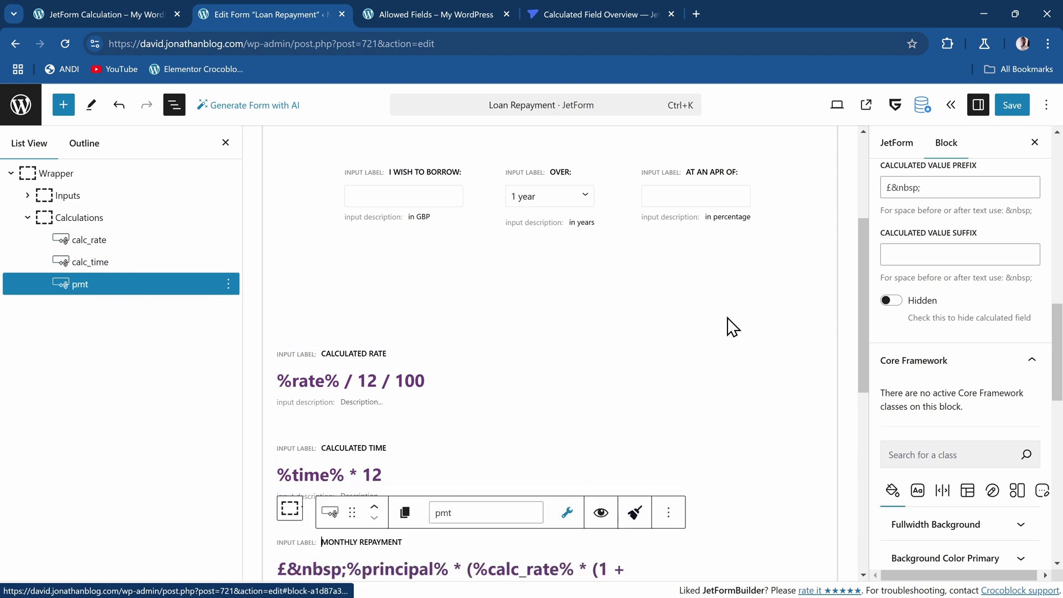
{"action": "scroll", "coordinate": [897, 320], "scroll_direction": "up", "scroll_amount": 2}
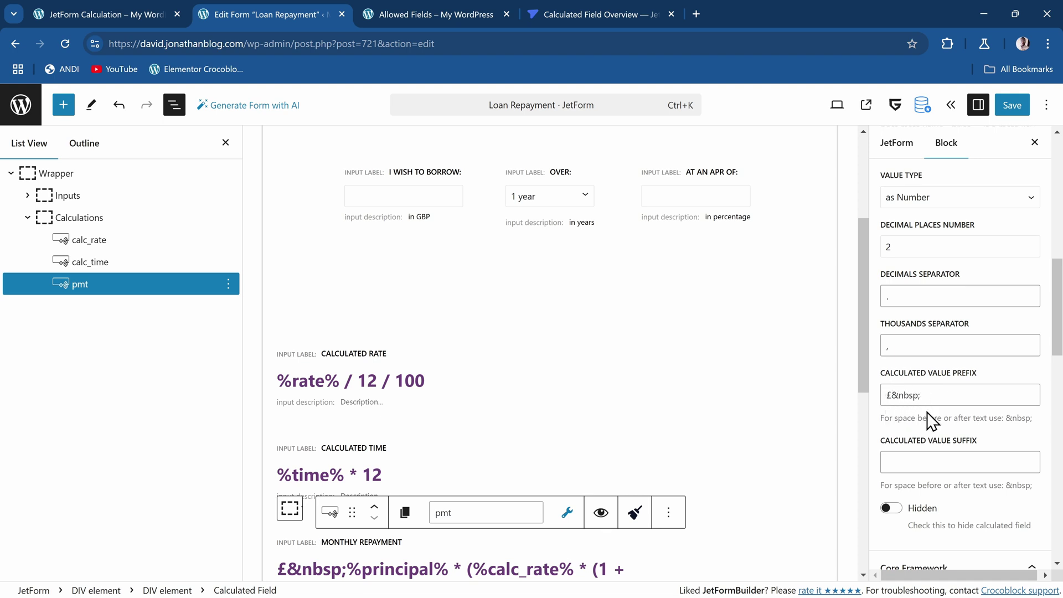
{"action": "scroll", "coordinate": [921, 393], "scroll_direction": "up", "scroll_amount": 1}
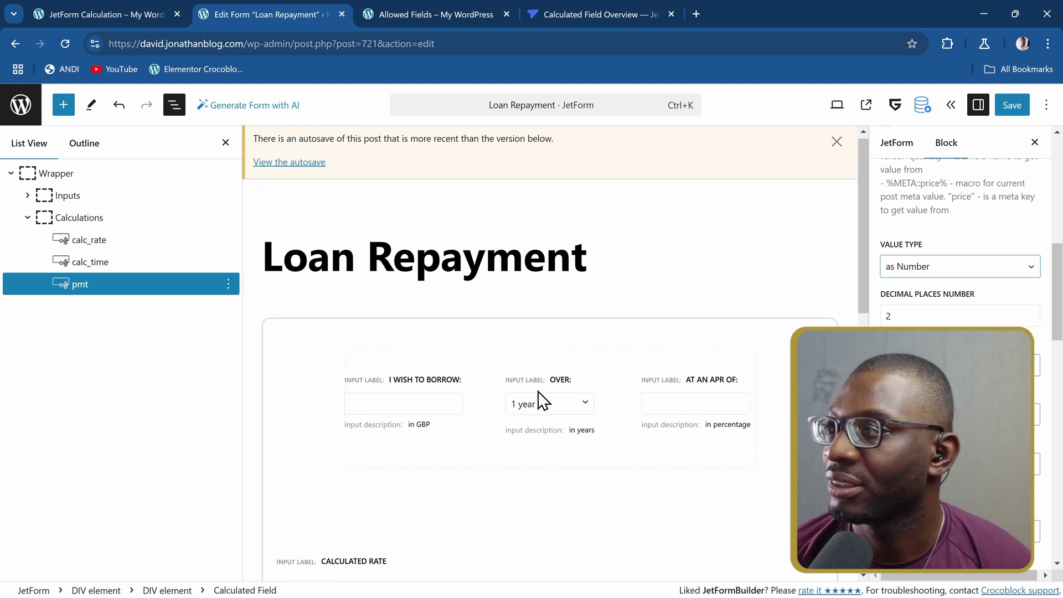
- Edit the JetForm Calculation page, change its Rate custom field from 4 to 10, and save
{"action": "left_click", "coordinate": [101, 6]}
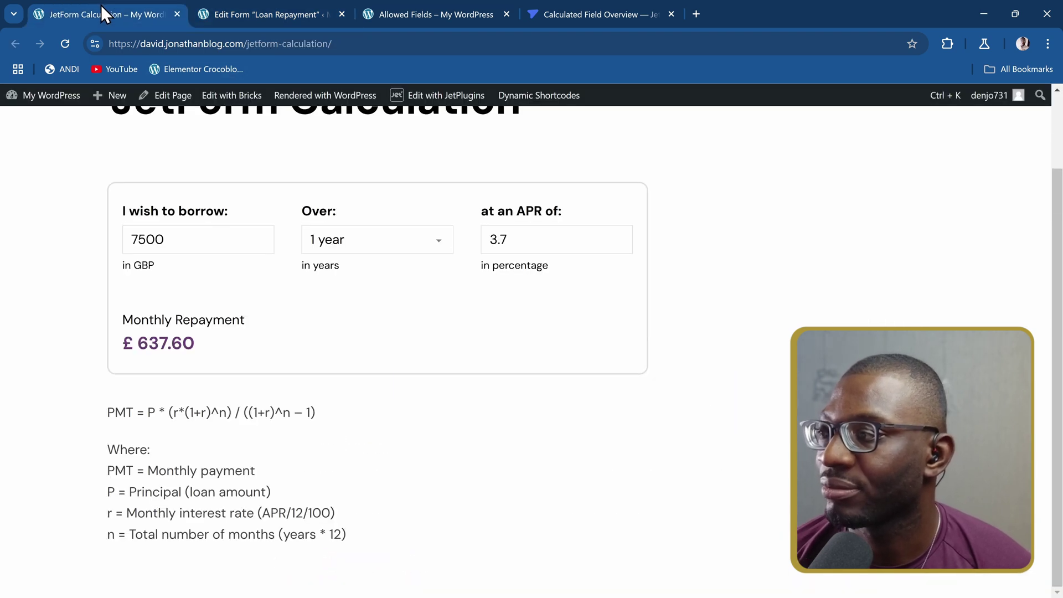
{"action": "scroll", "coordinate": [222, 132], "scroll_direction": "up", "scroll_amount": 2}
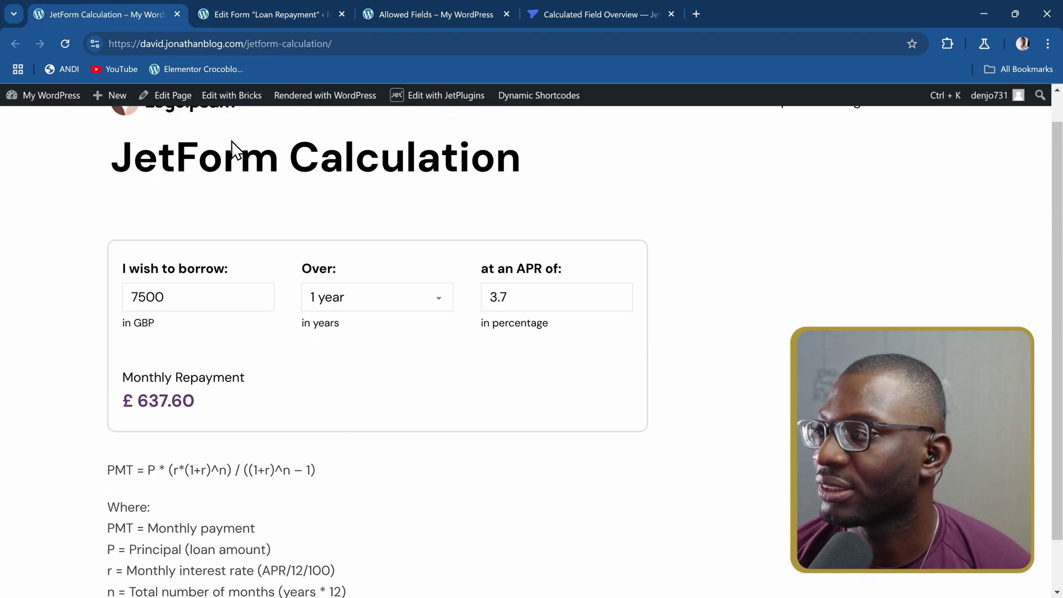
{"action": "left_click", "coordinate": [167, 95]}
{"action": "scroll", "coordinate": [429, 166], "scroll_direction": "down", "scroll_amount": 5}
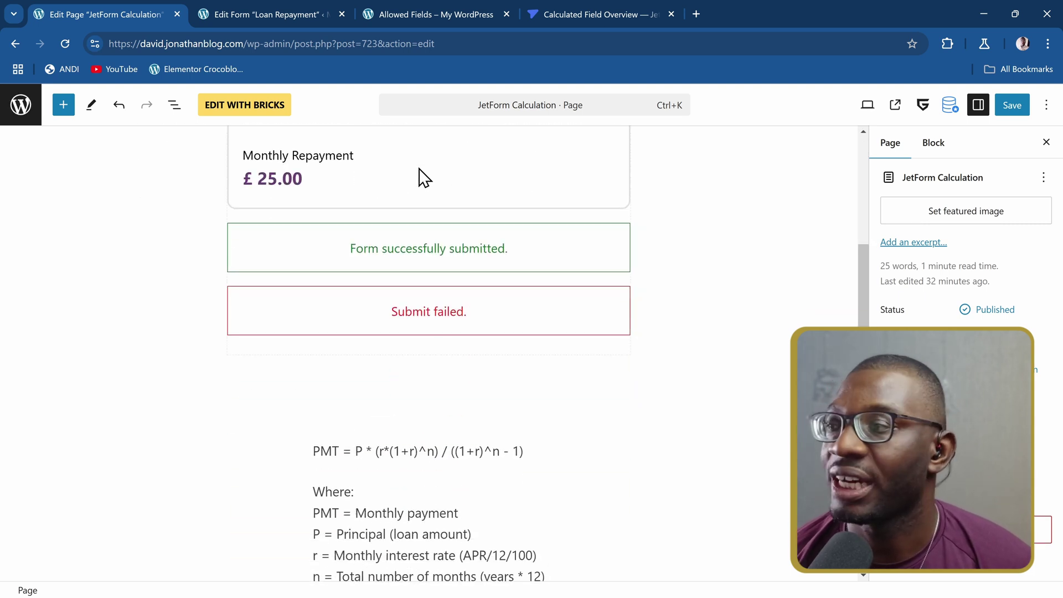
{"action": "scroll", "coordinate": [424, 177], "scroll_direction": "up", "scroll_amount": 4}
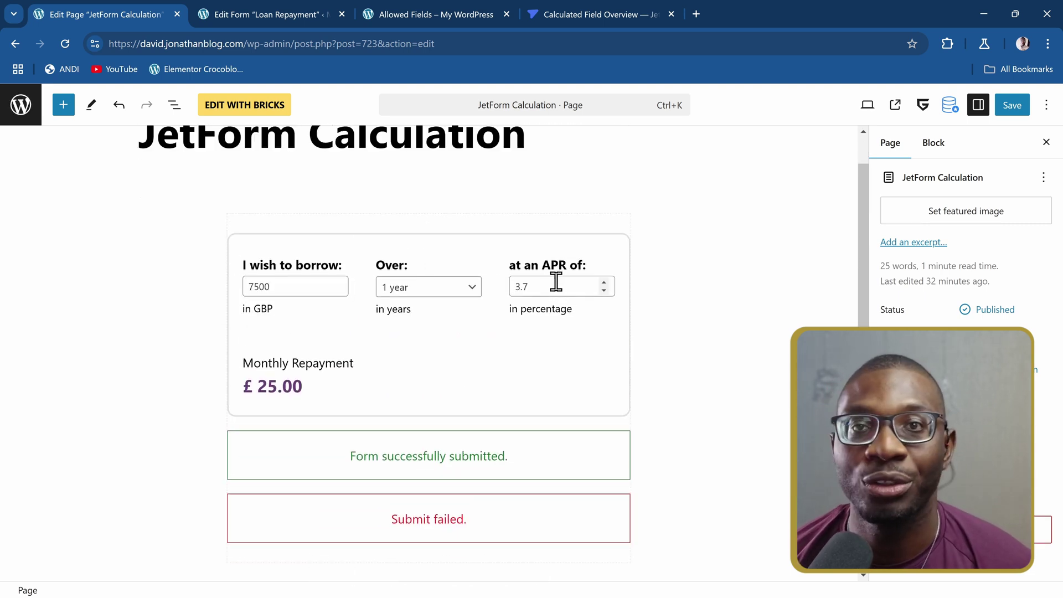
{"action": "scroll", "coordinate": [559, 278], "scroll_direction": "down", "scroll_amount": 8}
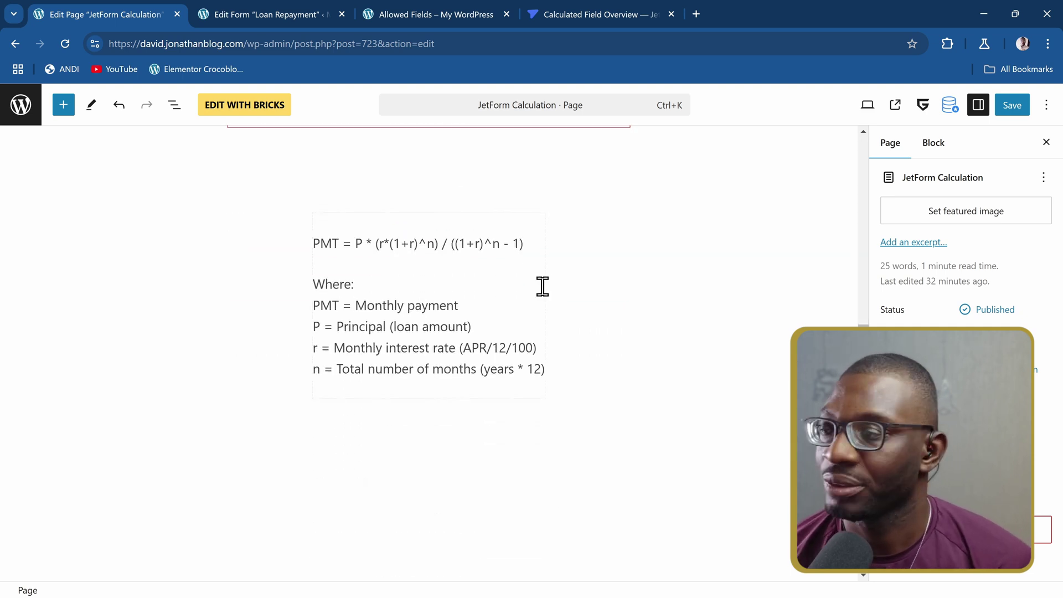
{"action": "scroll", "coordinate": [541, 288], "scroll_direction": "down", "scroll_amount": 3}
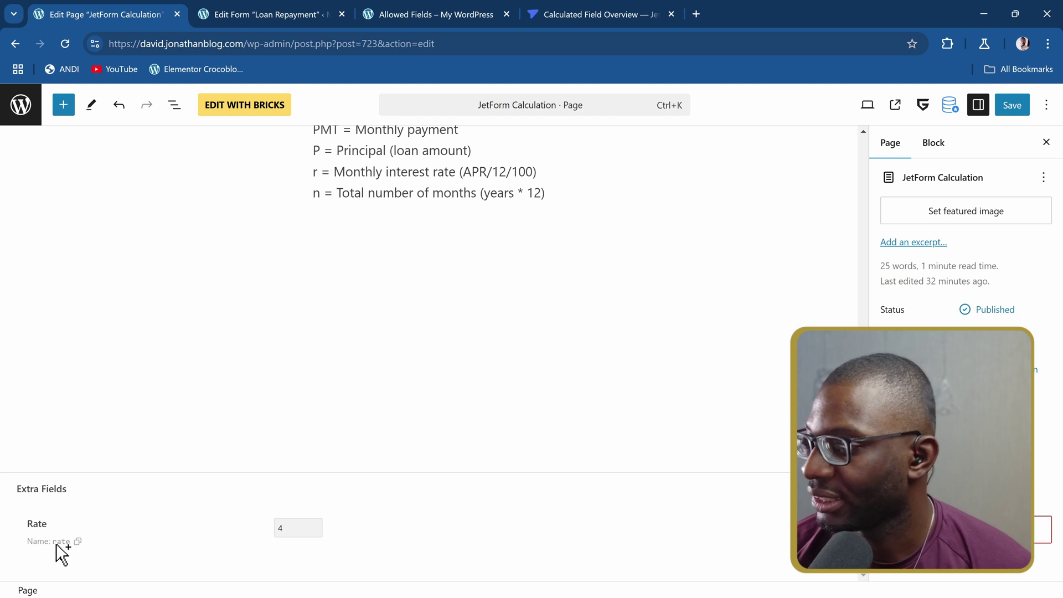
{"action": "double_click", "coordinate": [280, 528]}
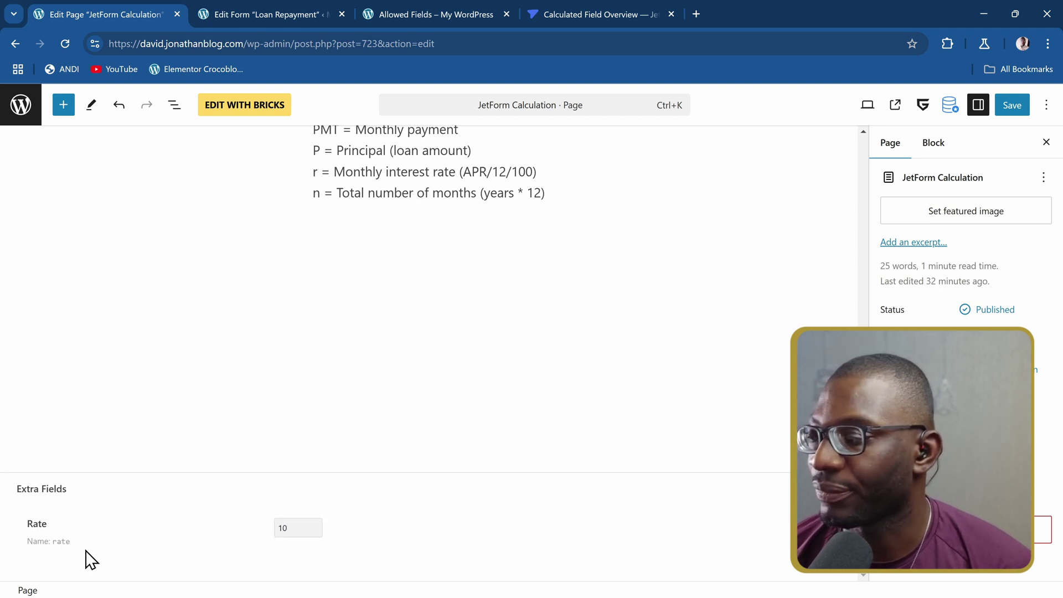
{"action": "left_click", "coordinate": [1013, 107]}
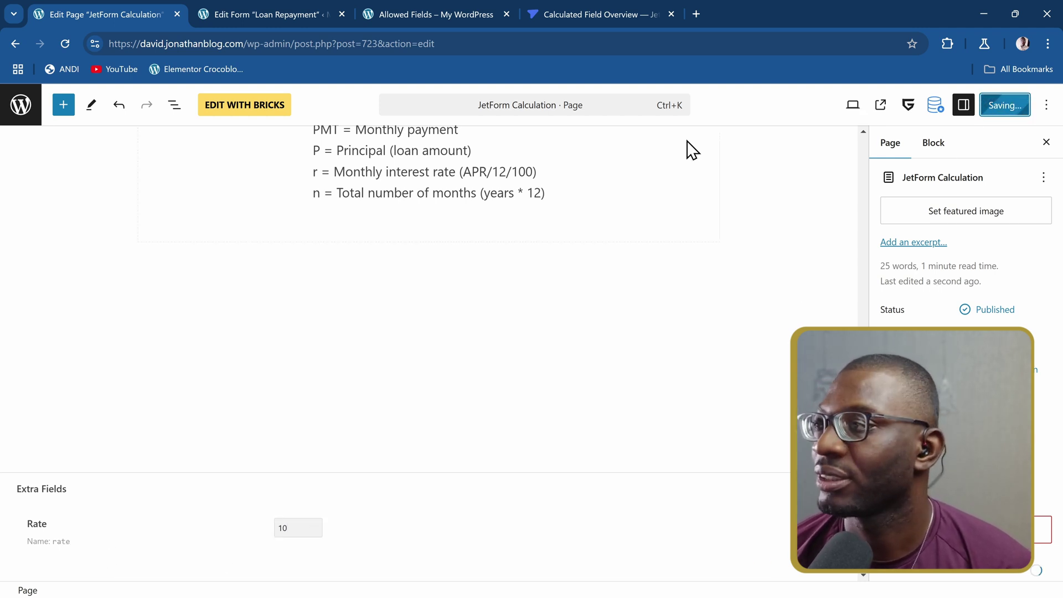
- Return to the Loan Repayment form and open the calc_rate formula for editing
{"action": "left_click", "coordinate": [254, 11]}
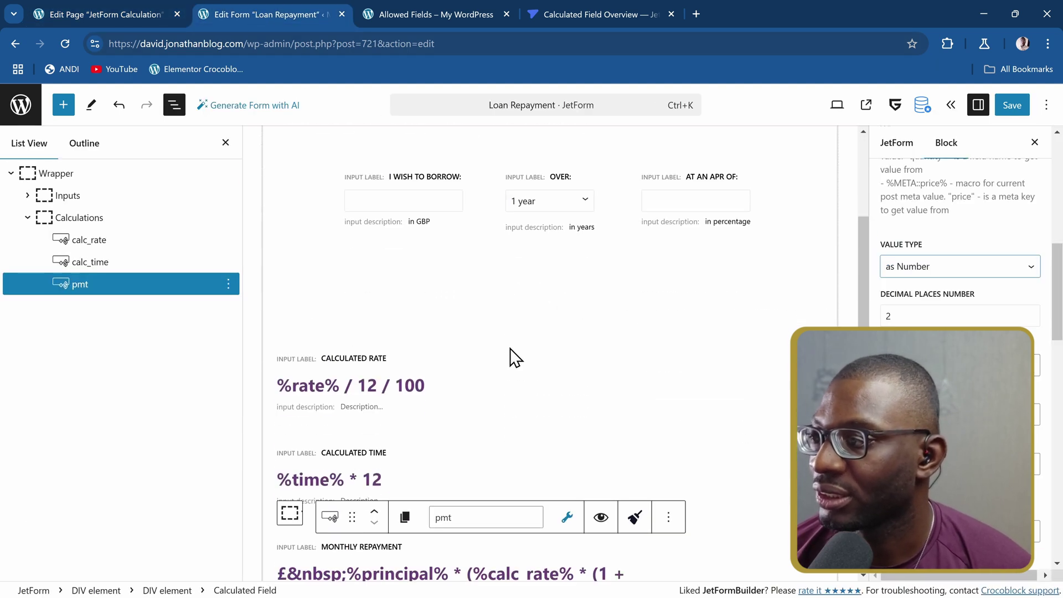
{"action": "scroll", "coordinate": [510, 357], "scroll_direction": "down", "scroll_amount": 4}
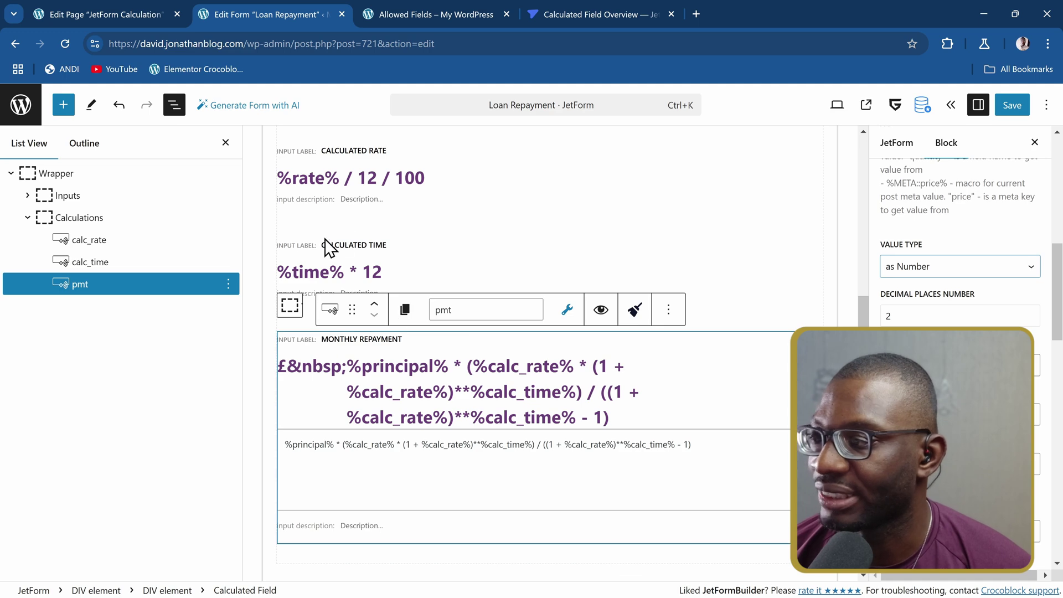
{"action": "scroll", "coordinate": [340, 222], "scroll_direction": "up", "scroll_amount": 7}
{"action": "scroll", "coordinate": [339, 227], "scroll_direction": "down", "scroll_amount": 4}
{"action": "left_click", "coordinate": [332, 316]}
{"action": "scroll", "coordinate": [682, 179], "scroll_direction": "up", "scroll_amount": 3}
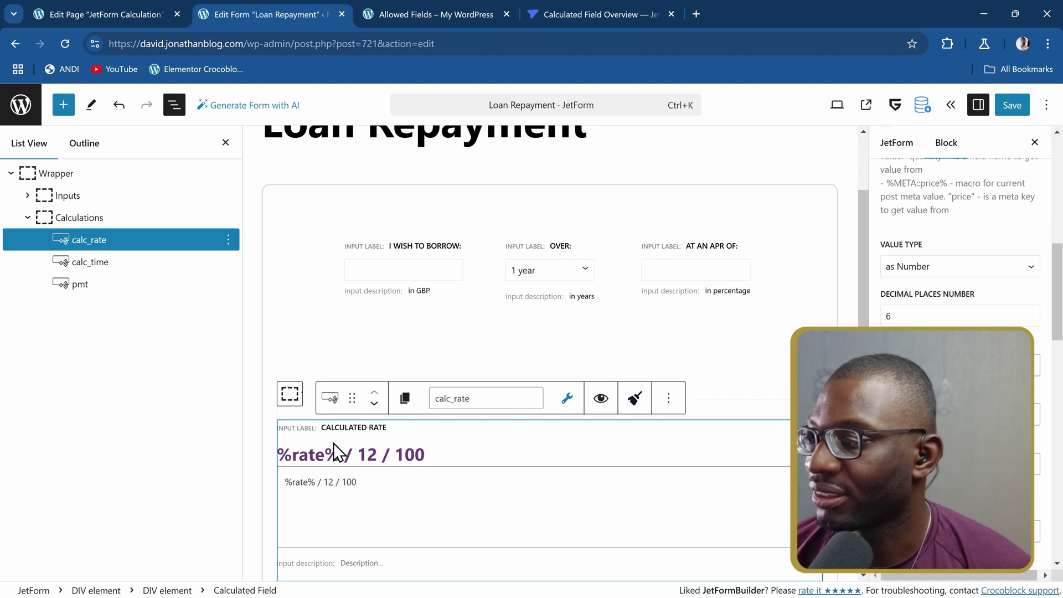
- Change the calc_rate formula to %META::rate% / 12 / 100 and save the form
{"action": "left_click", "coordinate": [291, 482]}
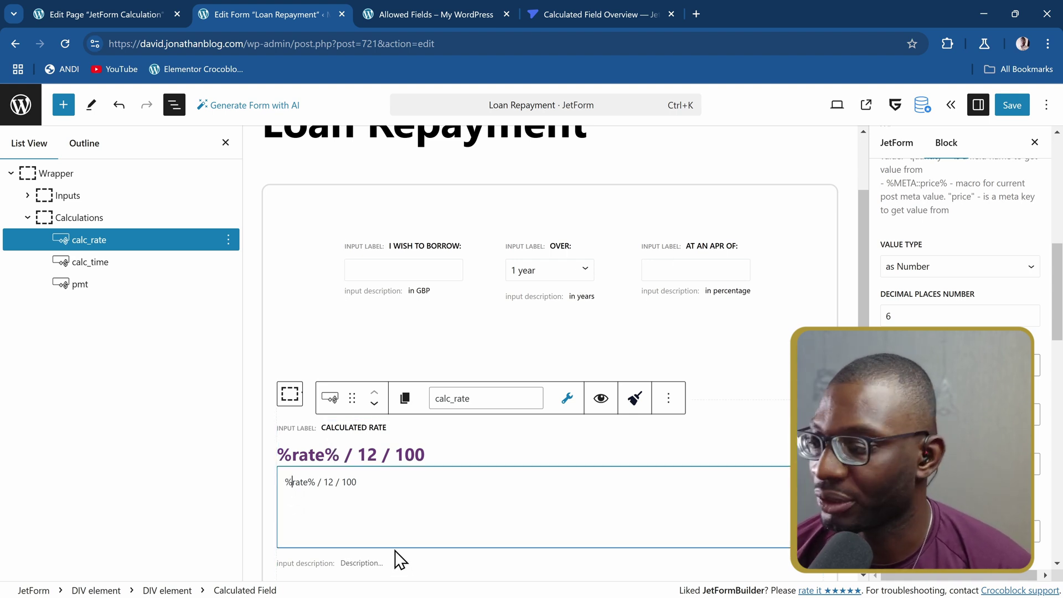
{"action": "key", "text": "Caps_Lock"}
{"action": "type", "text": "met"}
{"action": "key", "text": "BackSpace"}
{"action": "key", "text": "BackSpace"}
{"action": "key", "text": "Caps_Lock"}
{"action": "key", "text": "BackSpace"}
{"action": "type", "text": "META::"}
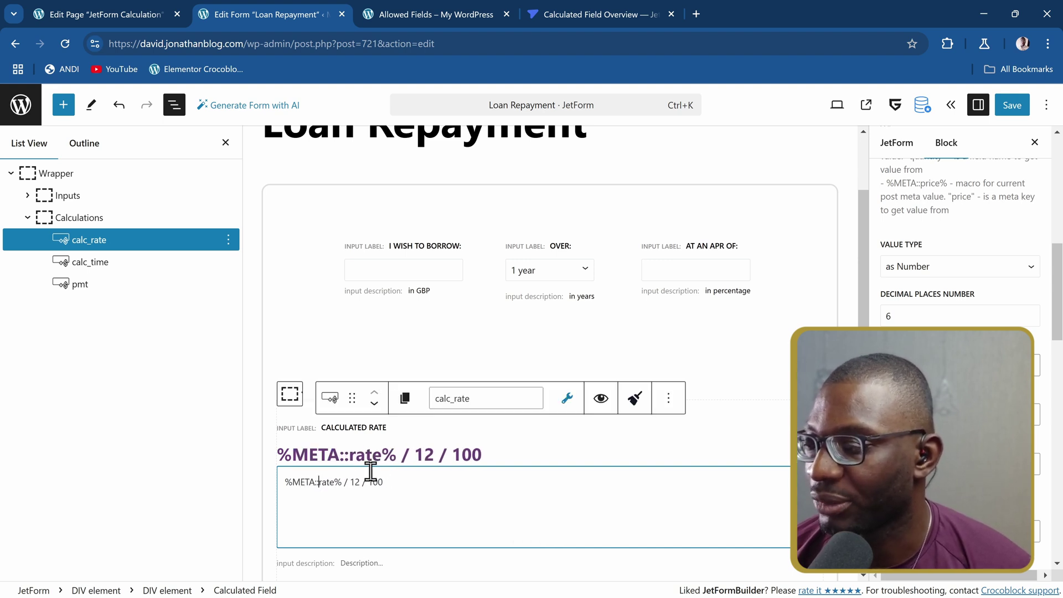
{"action": "double_click", "coordinate": [327, 481]}
{"action": "key", "text": "Right"}
{"action": "left_click", "coordinate": [89, 13]}
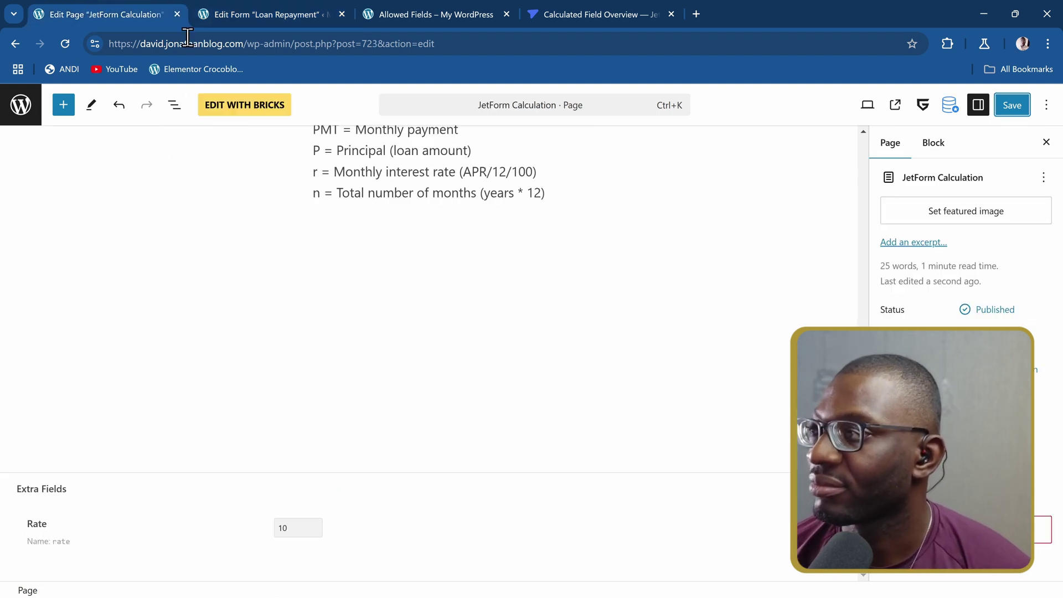
{"action": "left_click", "coordinate": [243, 13]}
{"action": "left_click", "coordinate": [1011, 105]}
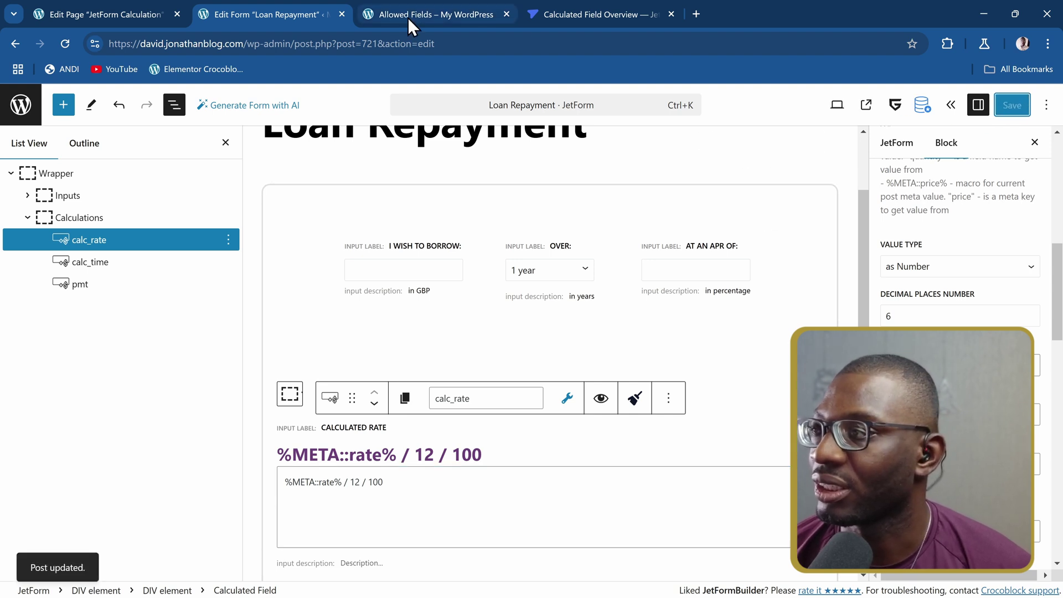
- Reload the live calculator, change APR to 3.2 (still £659.37), then return to the page editor
{"action": "left_click", "coordinate": [132, 16]}
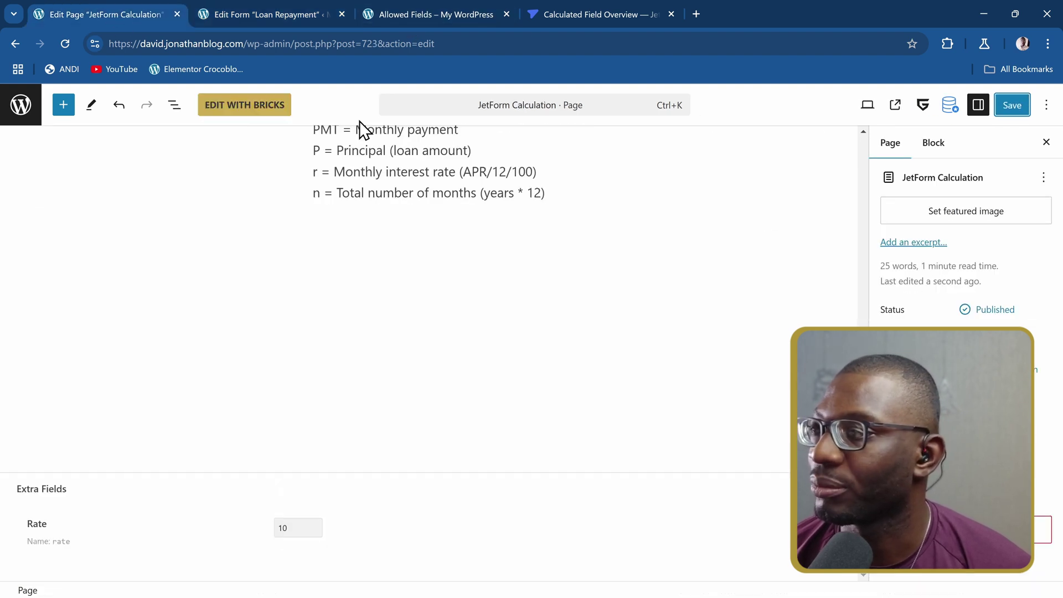
{"action": "left_click", "coordinate": [899, 108]}
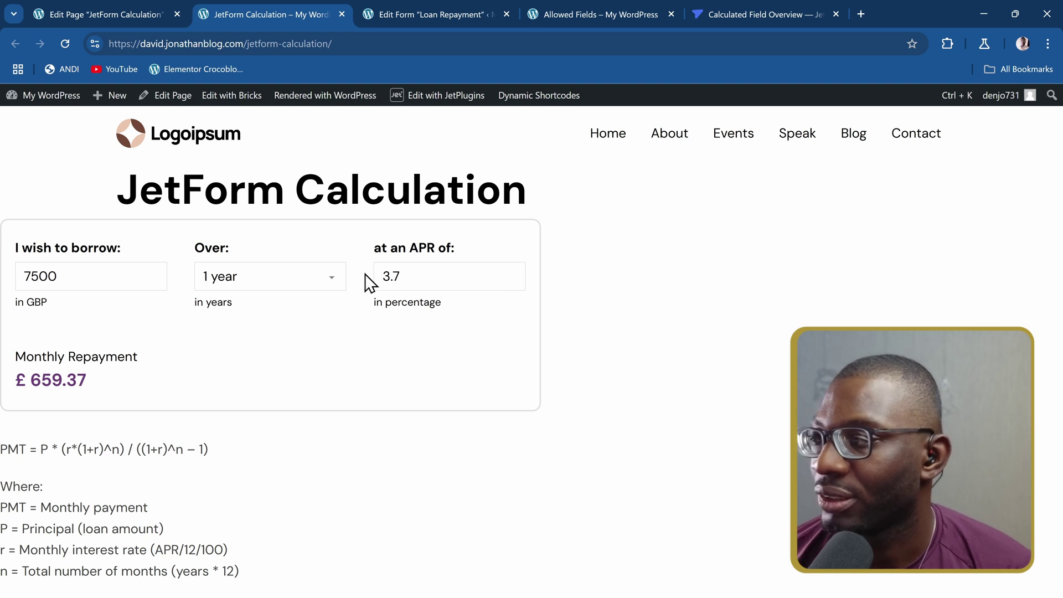
{"action": "left_click", "coordinate": [64, 43]}
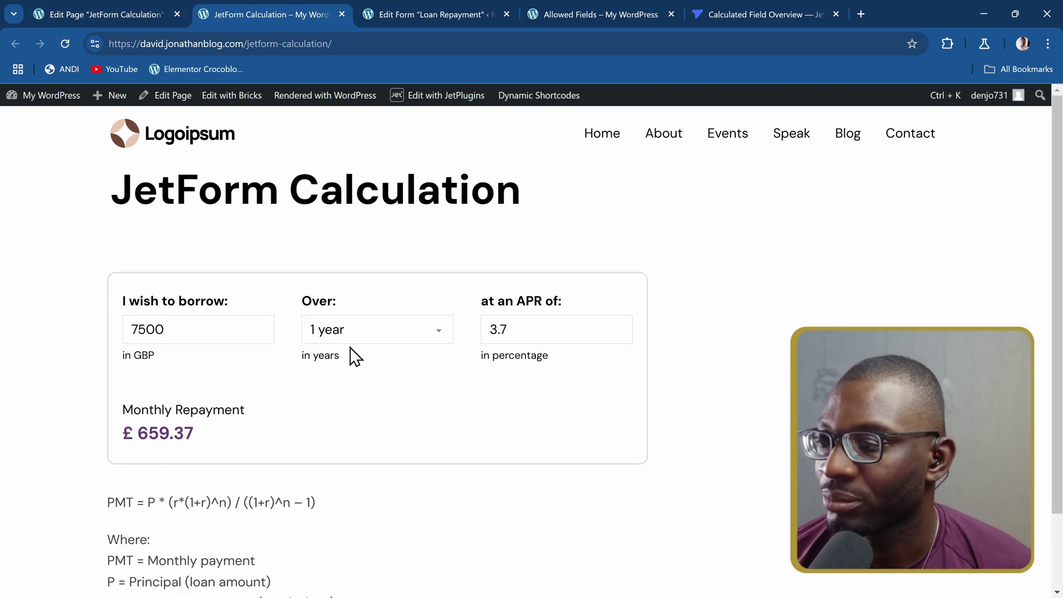
{"action": "scroll", "coordinate": [410, 363], "scroll_direction": "down", "scroll_amount": 1}
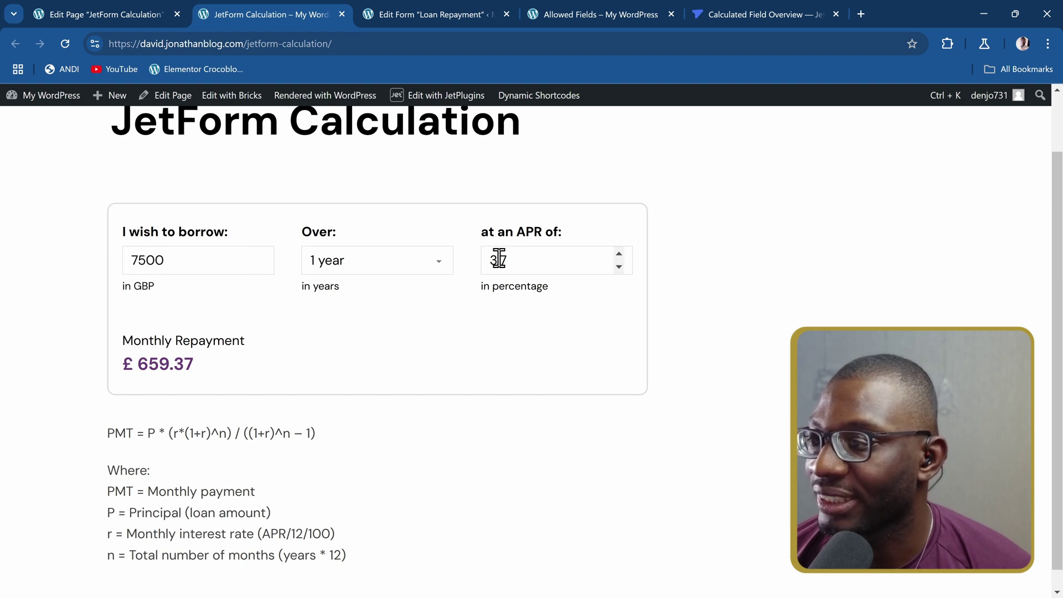
{"action": "left_click", "coordinate": [536, 266]}
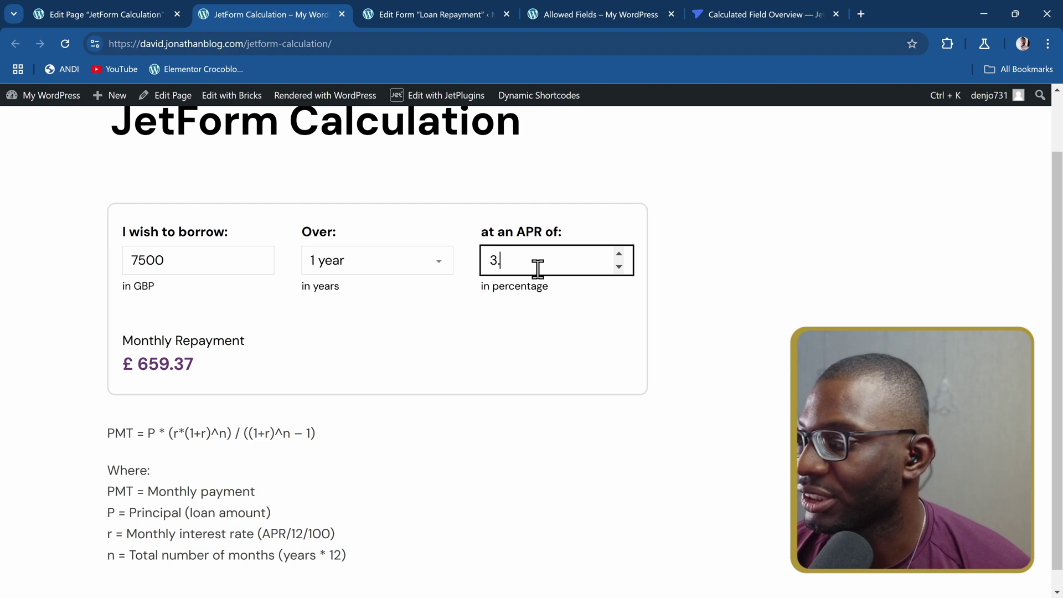
{"action": "type", "text": "2"}
{"action": "left_click", "coordinate": [552, 334]}
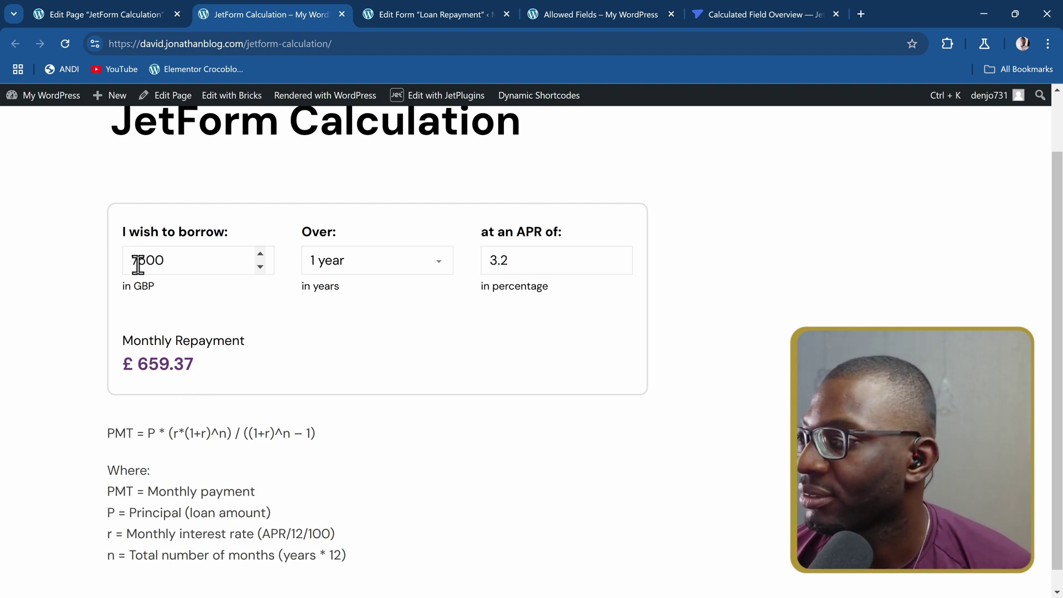
{"action": "left_click", "coordinate": [99, 14]}
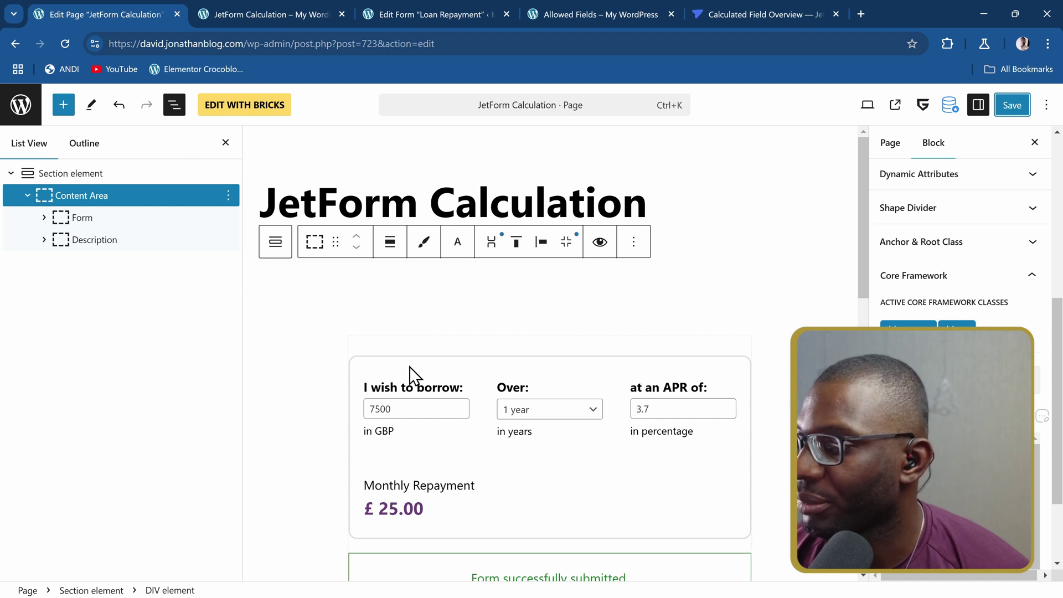
- Change the page's Rate meta field from 10 to 1 and save
{"action": "scroll", "coordinate": [420, 381], "scroll_direction": "down", "scroll_amount": 10}
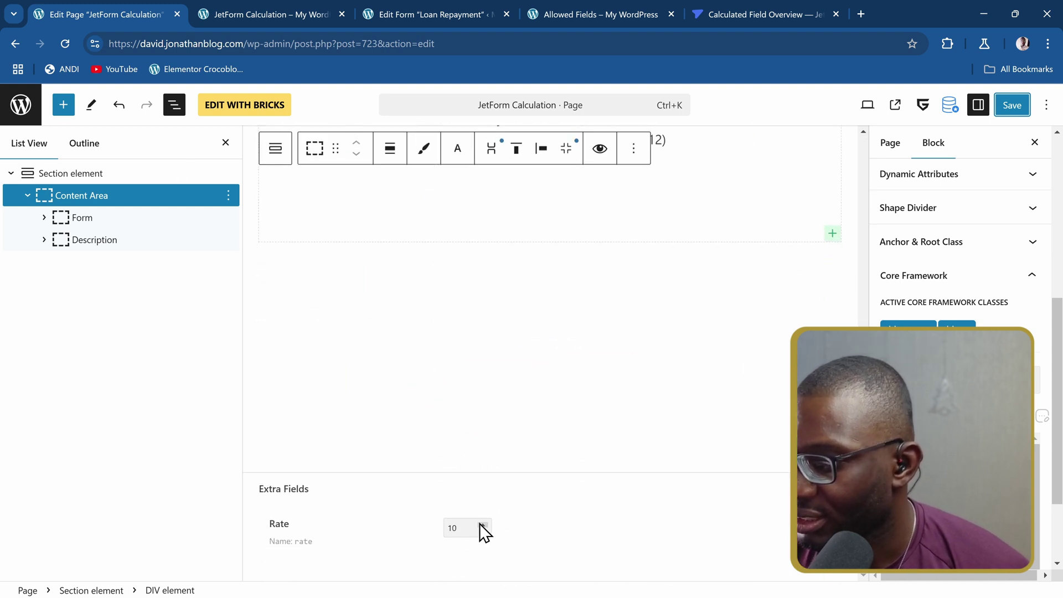
{"action": "double_click", "coordinate": [472, 525]}
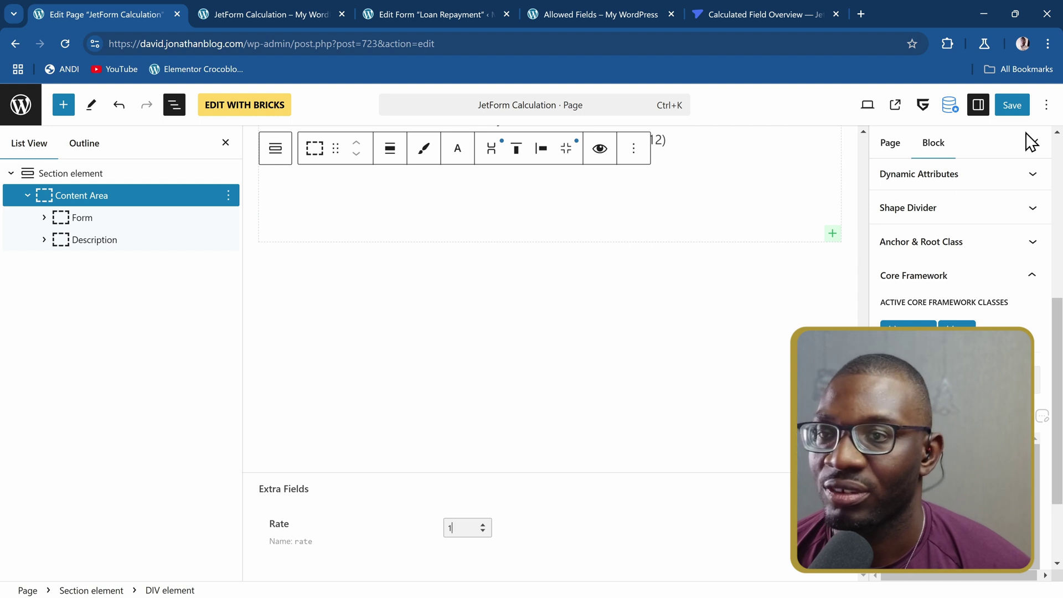
{"action": "type", "text": "1"}
{"action": "left_click", "coordinate": [1012, 105]}
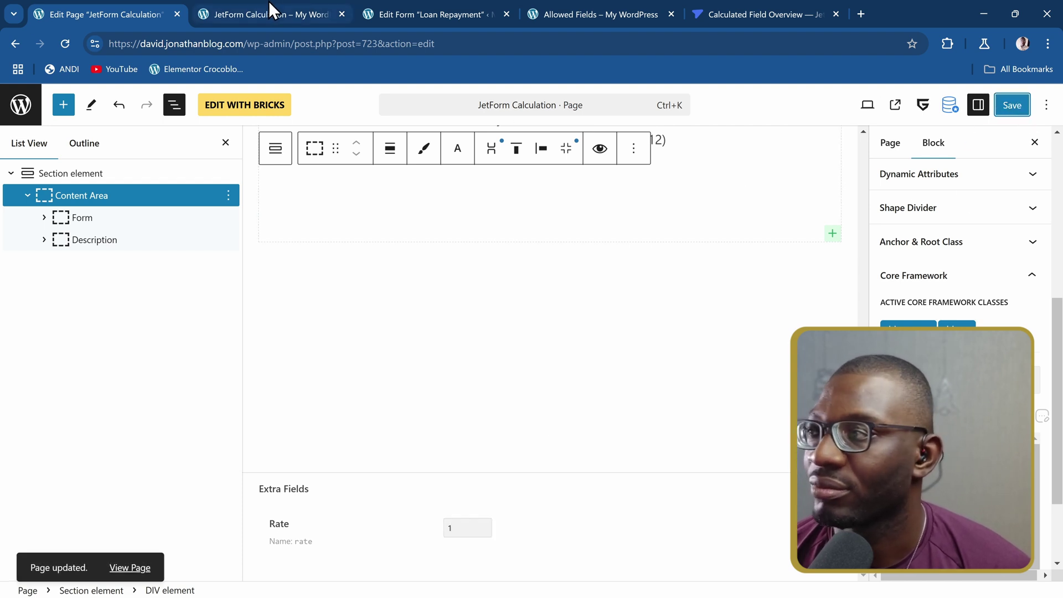
- Reload the live calculator and cut the borrow amount from 7500 to 75, giving £6.28 monthly
{"action": "left_click", "coordinate": [301, 5]}
{"action": "left_click", "coordinate": [64, 43]}
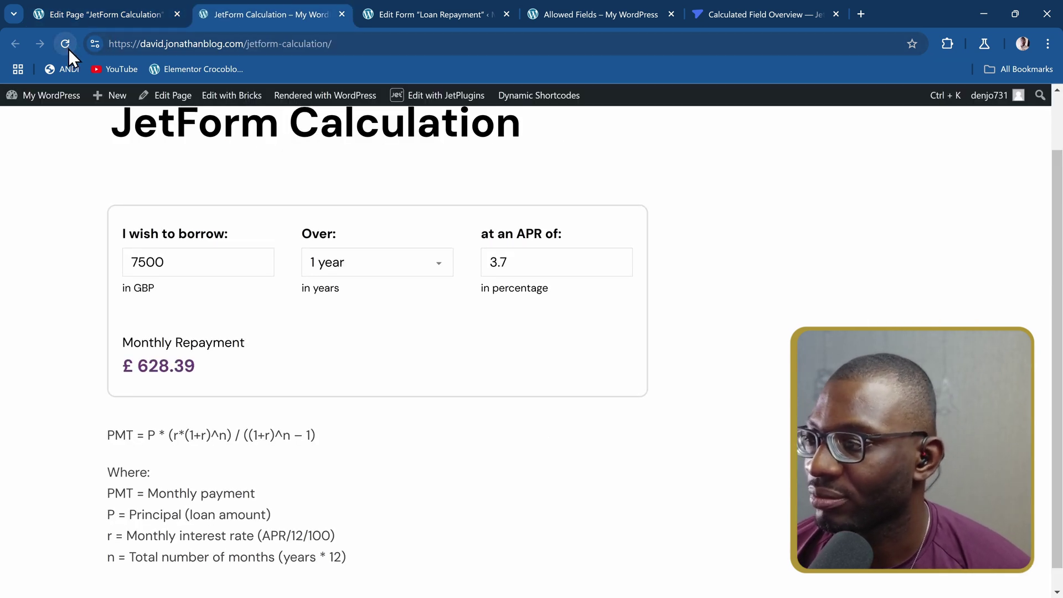
{"action": "scroll", "coordinate": [295, 311], "scroll_direction": "down", "scroll_amount": 1}
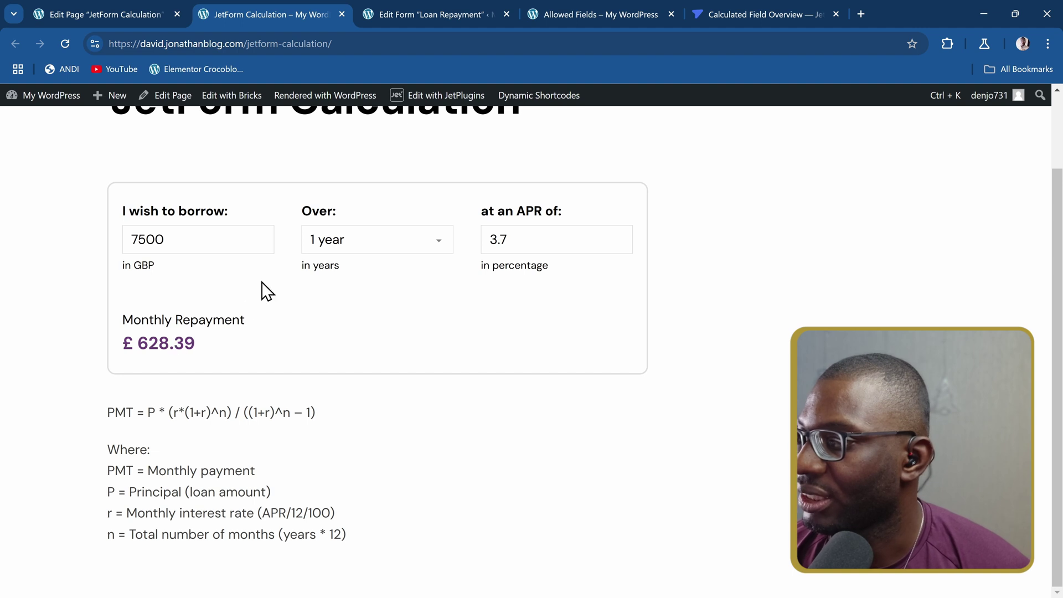
{"action": "left_click", "coordinate": [173, 246]}
{"action": "key", "text": "BackSpace"}
{"action": "key", "text": "BackSpace"}
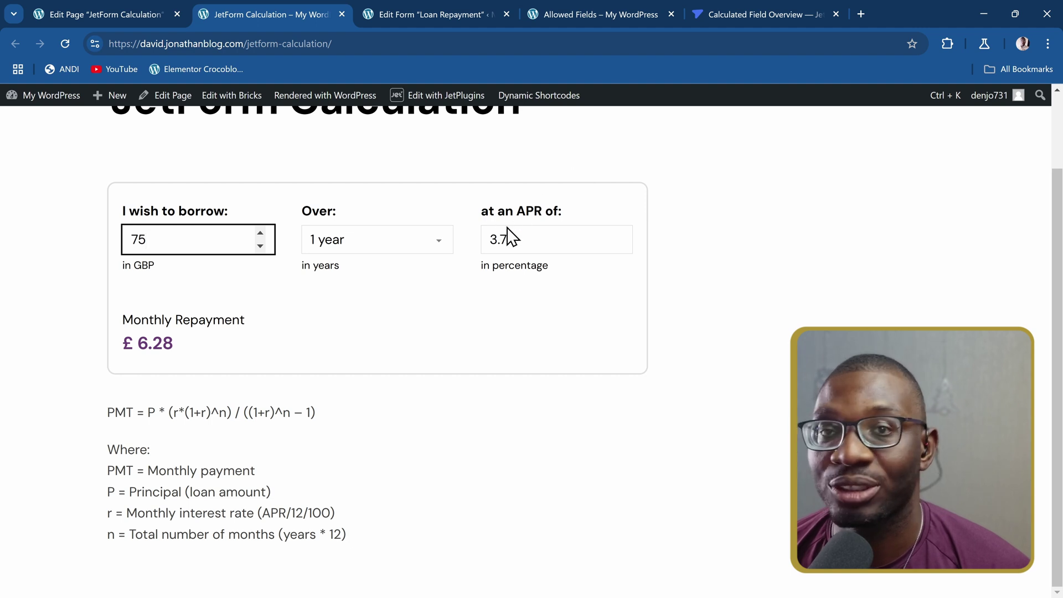
- Set the page's Rate meta value to 5 and save
{"action": "left_click", "coordinate": [131, 15]}
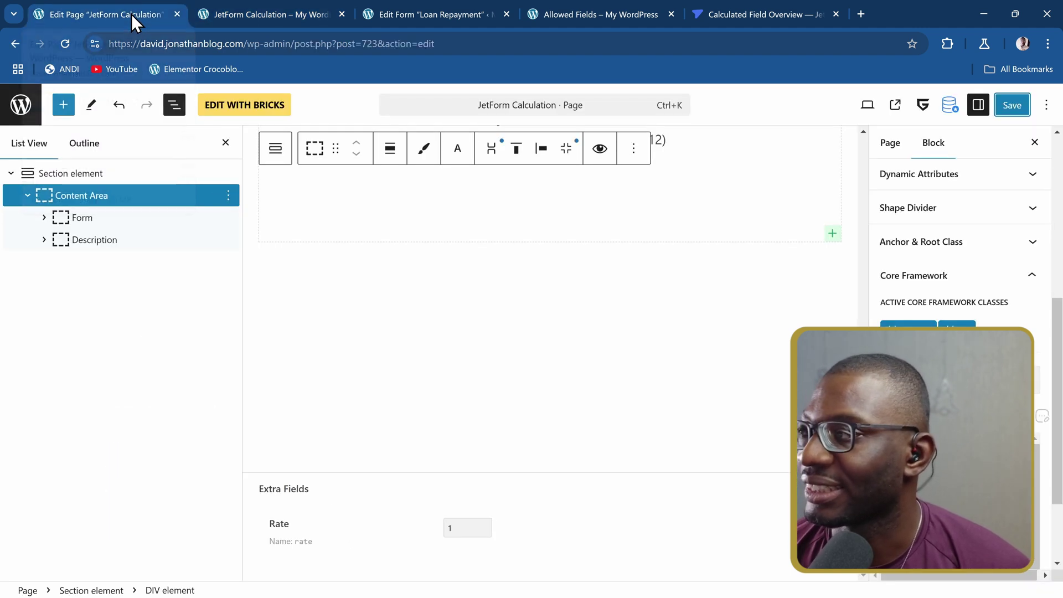
{"action": "left_click", "coordinate": [471, 527]}
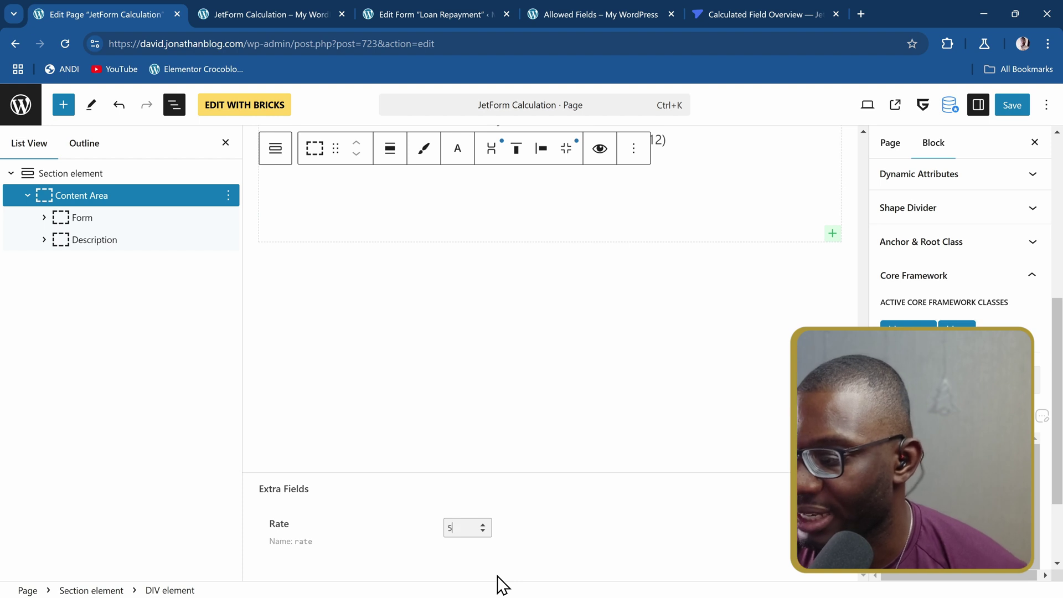
{"action": "left_click", "coordinate": [1011, 104]}
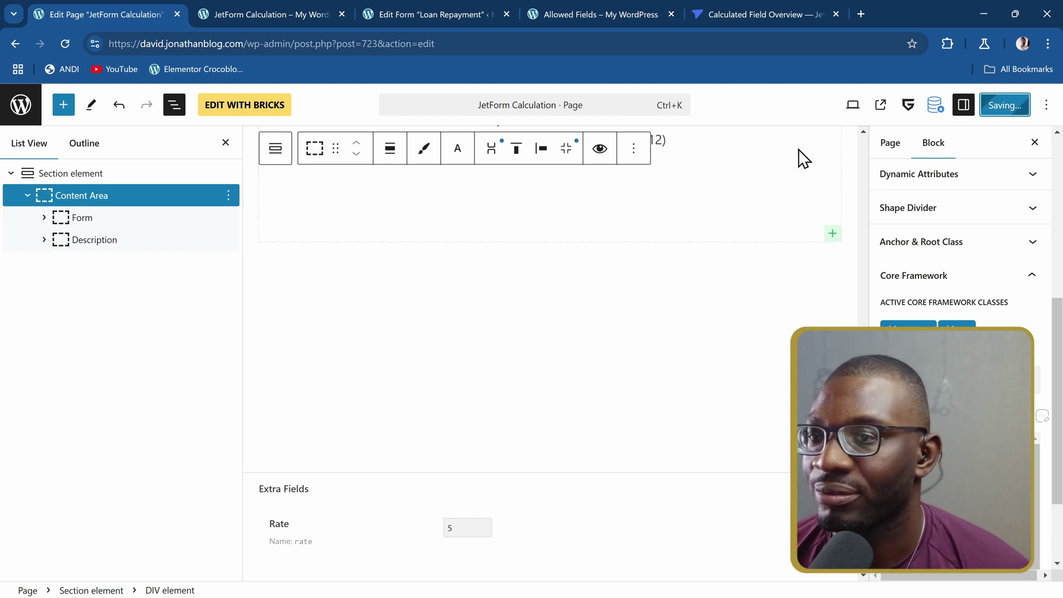
- On the live calculator, enter 7500 then trim it to 75, getting £6.42 monthly
{"action": "left_click", "coordinate": [249, 12]}
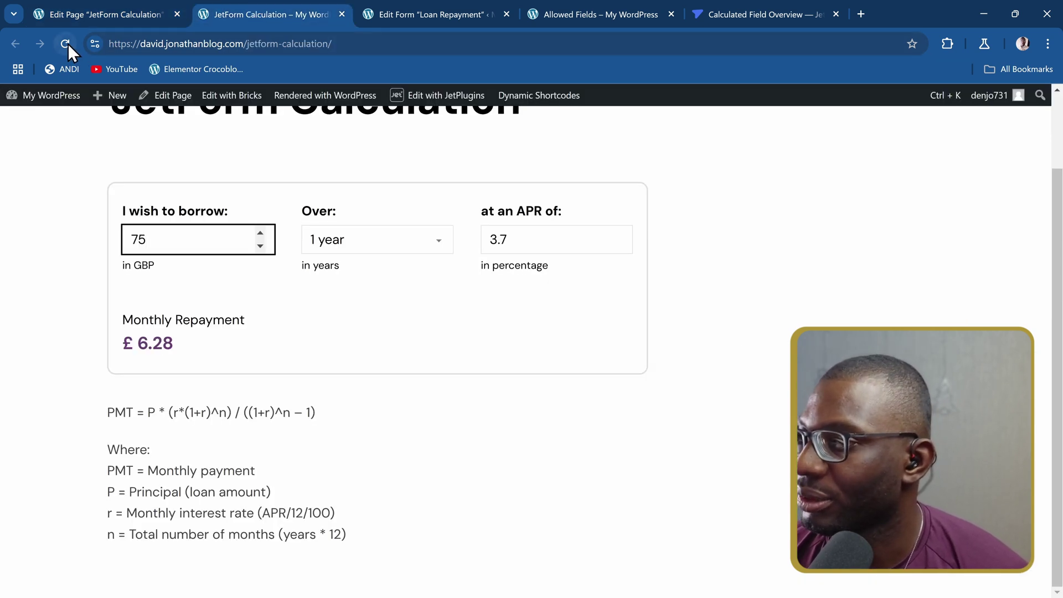
{"action": "type", "text": "7500"}
{"action": "left_click", "coordinate": [190, 245]}
{"action": "left_click", "coordinate": [194, 249]}
{"action": "key", "text": "BackSpace"}
{"action": "key", "text": "BackSpace"}
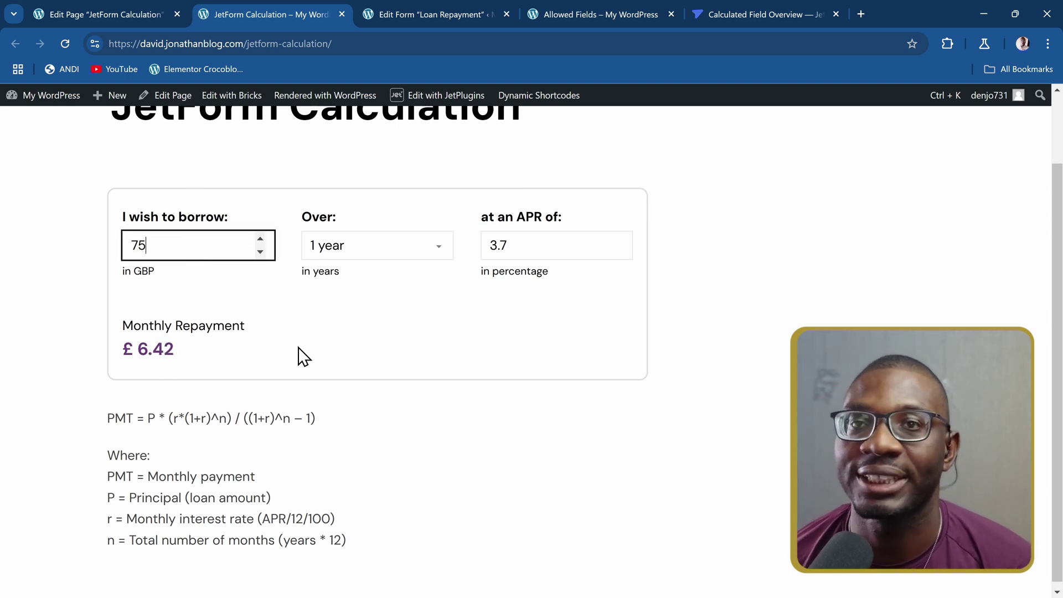
{"action": "left_click", "coordinate": [43, 7]}
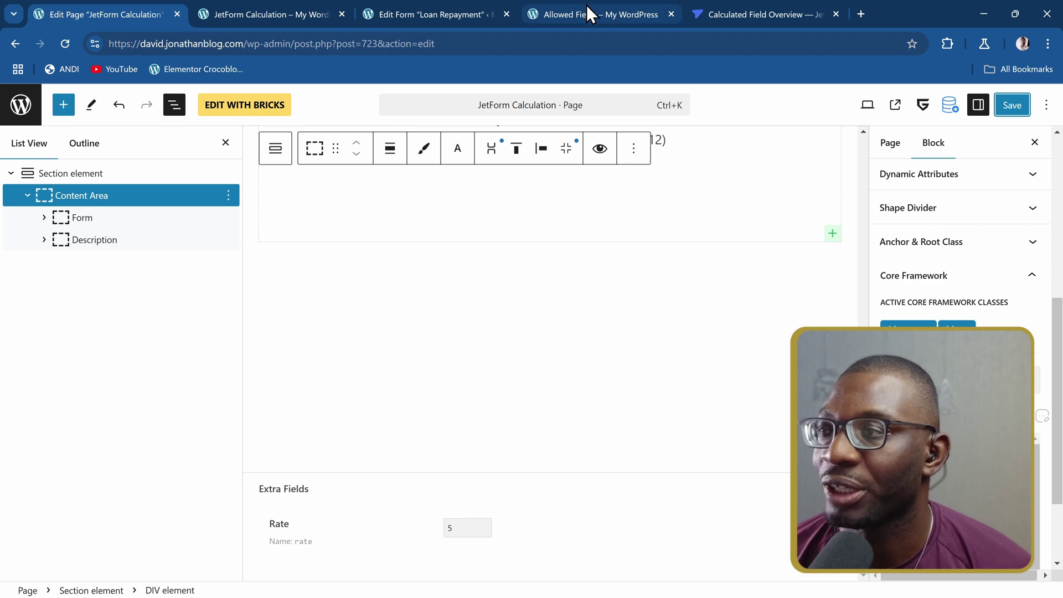
- Add a new Calculated Field block to the Loan Repayment form
{"action": "left_click", "coordinate": [305, 14]}
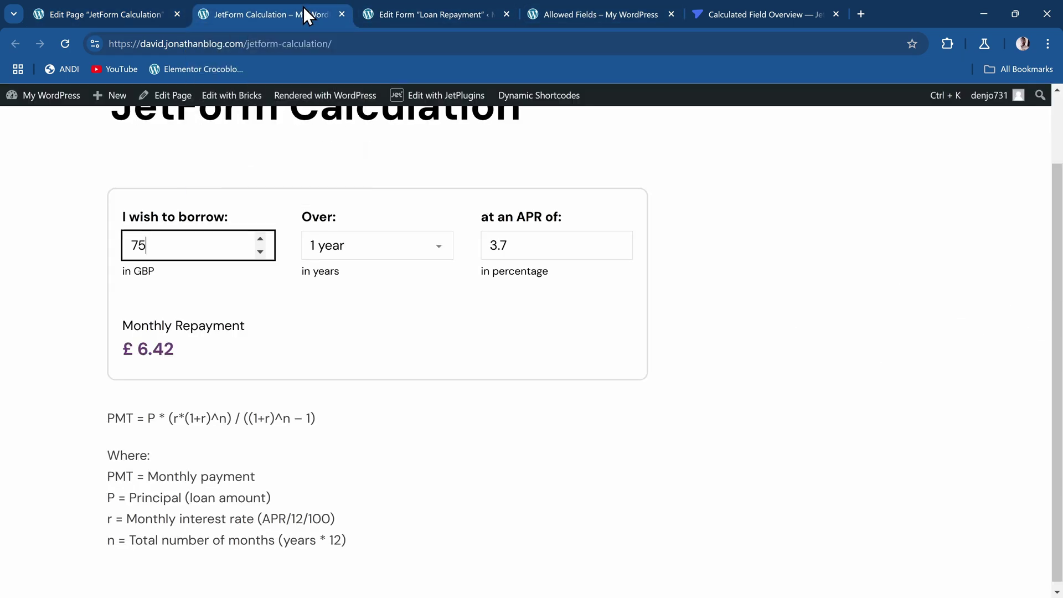
{"action": "left_click", "coordinate": [430, 10]}
{"action": "scroll", "coordinate": [429, 316], "scroll_direction": "down", "scroll_amount": 8}
{"action": "left_click", "coordinate": [63, 106]}
{"action": "left_click", "coordinate": [110, 191]}
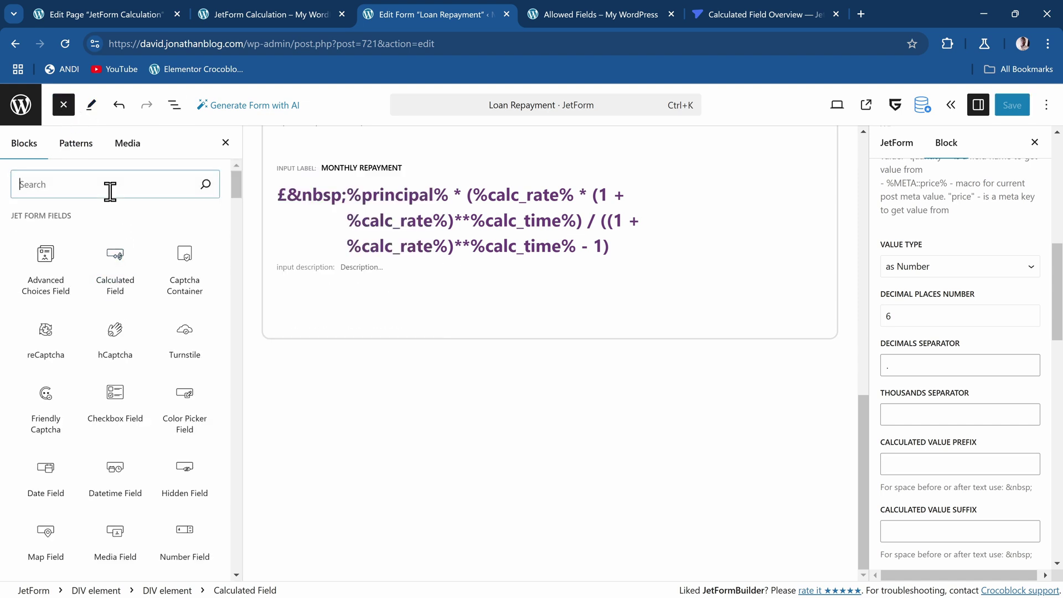
{"action": "left_click", "coordinate": [89, 253]}
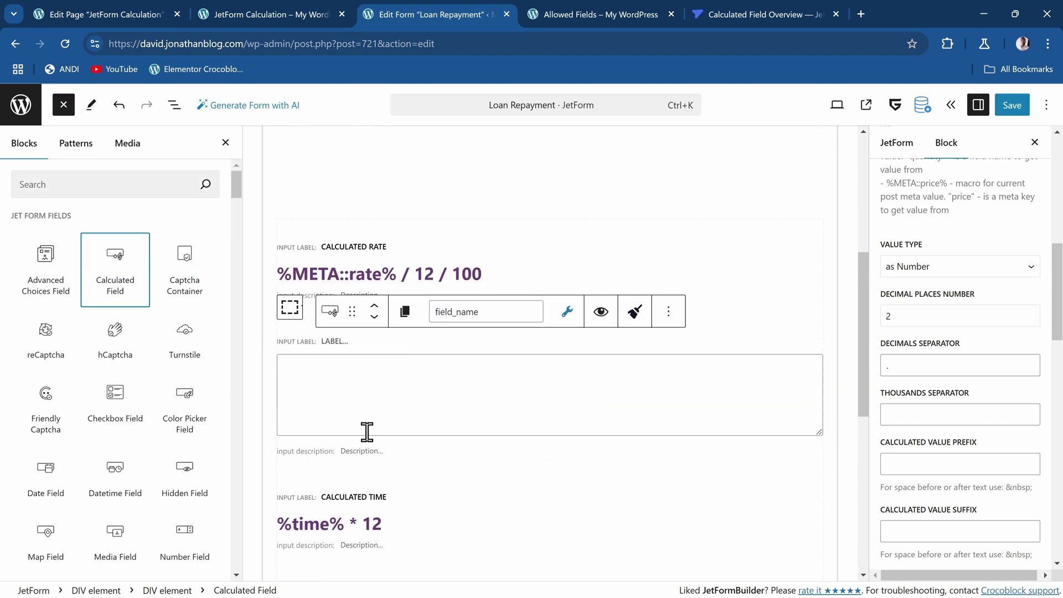
- Set its formula to Math.sqrt(25), copied from the Allowed Fields reference, and save
{"action": "left_click", "coordinate": [388, 398]}
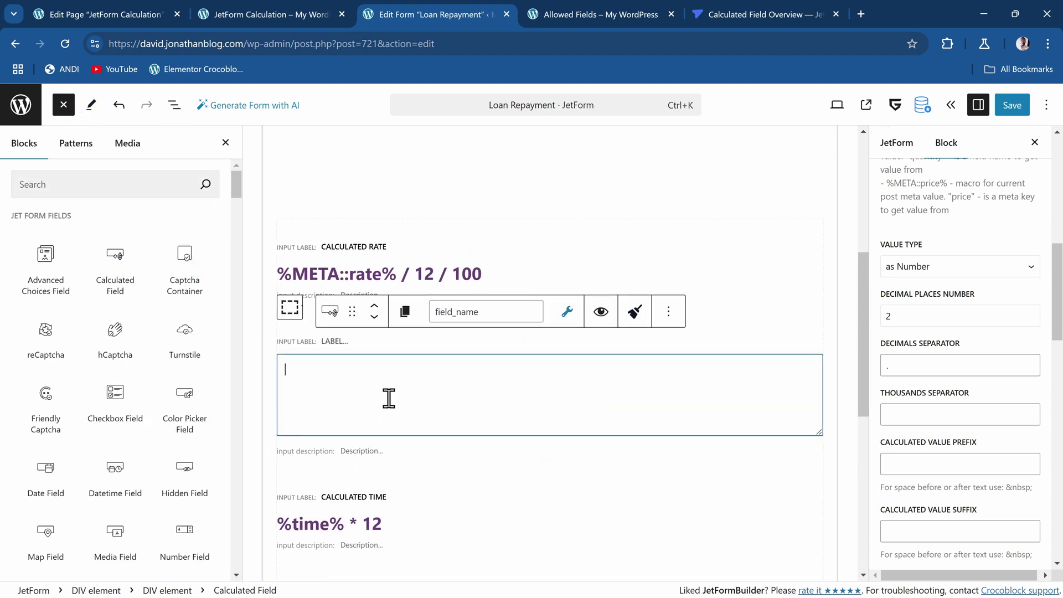
{"action": "left_click", "coordinate": [561, 2]}
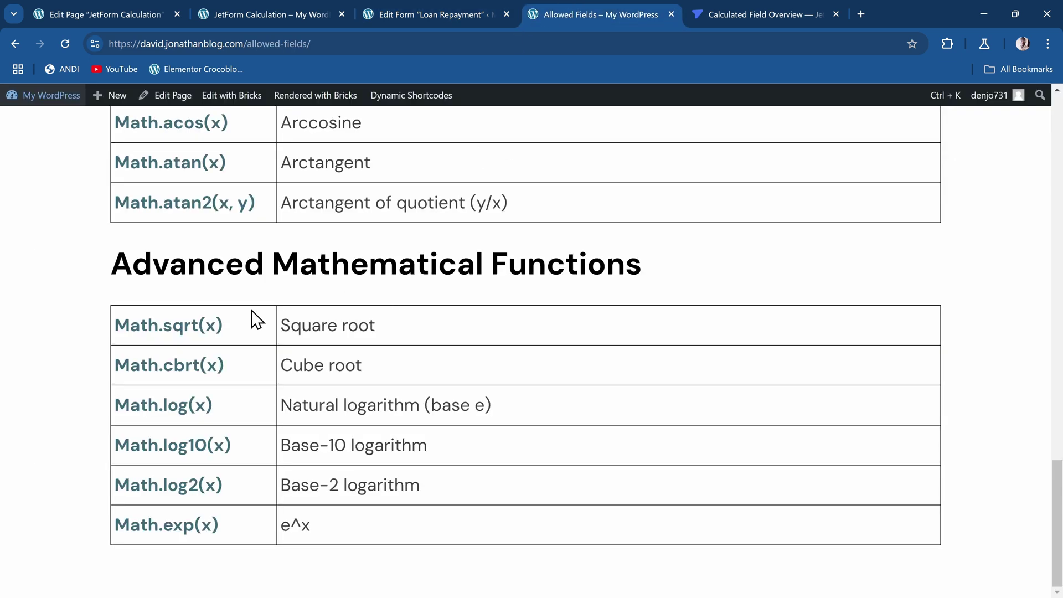
{"action": "left_click_drag", "start_coordinate": [198, 325], "coordinate": [89, 329]}
{"action": "key", "text": "ctrl+c"}
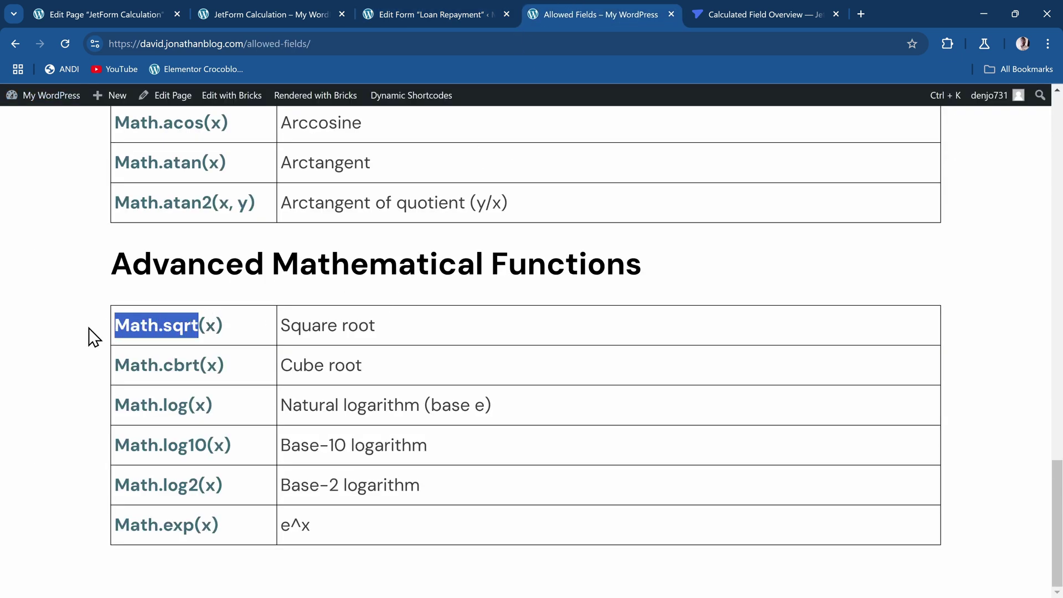
{"action": "left_click", "coordinate": [467, 11]}
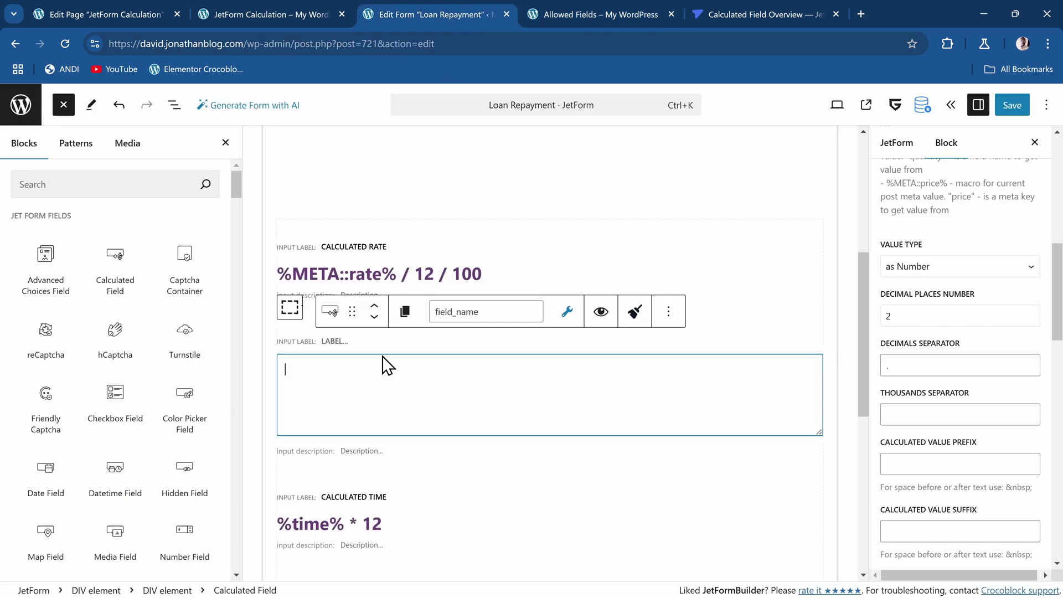
{"action": "key", "text": "ctrl+v"}
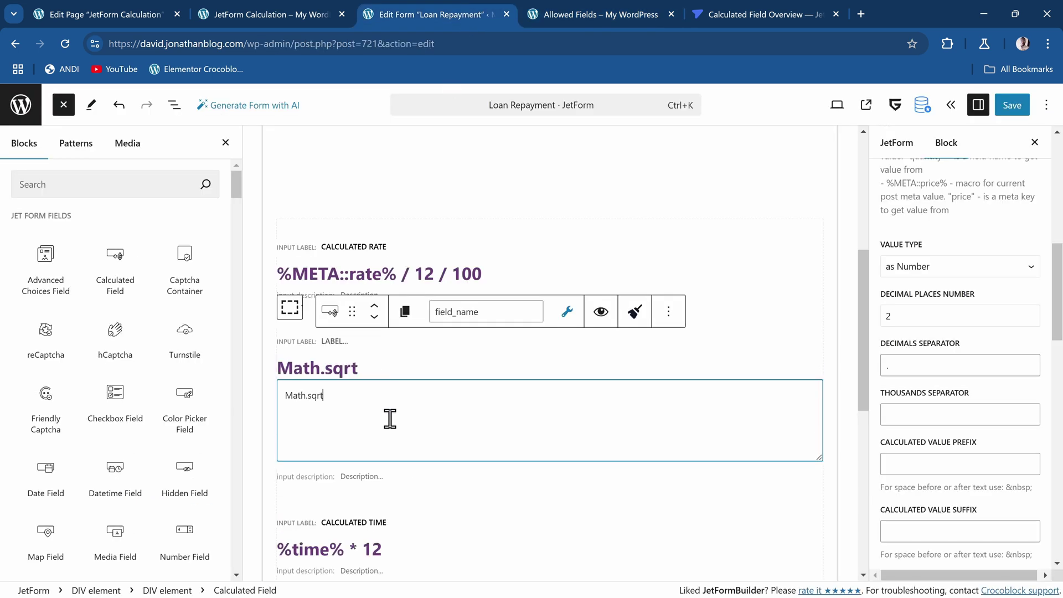
{"action": "type", "text": "(25"}
{"action": "left_click", "coordinate": [1012, 105]}
- Replace the Math.sqrt(25) formula with Math.cbrt(27), copied from the reference page, and save
{"action": "left_click", "coordinate": [296, 20]}
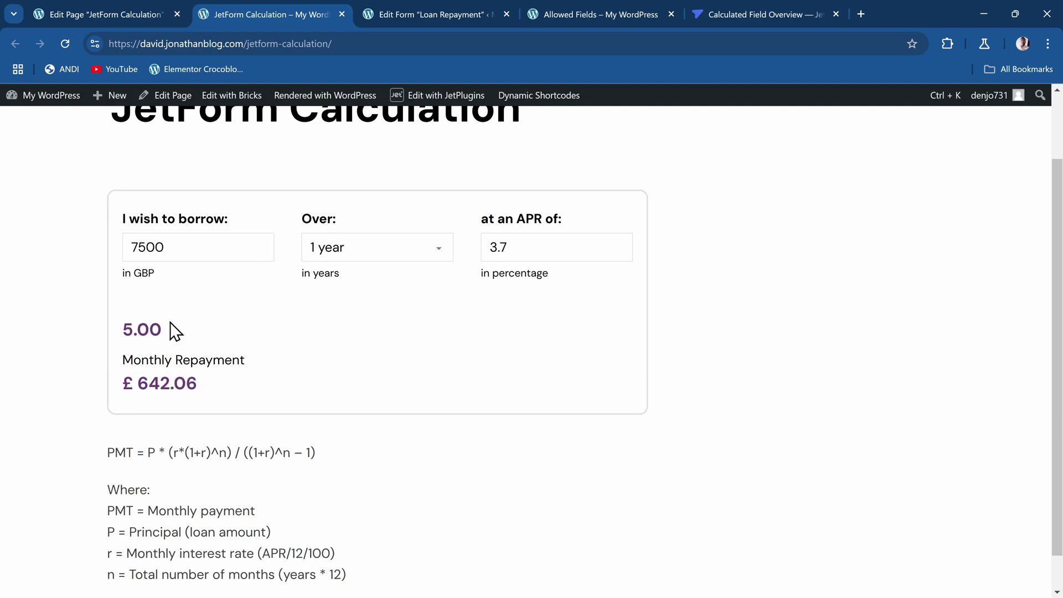
{"action": "left_click", "coordinate": [553, 14]}
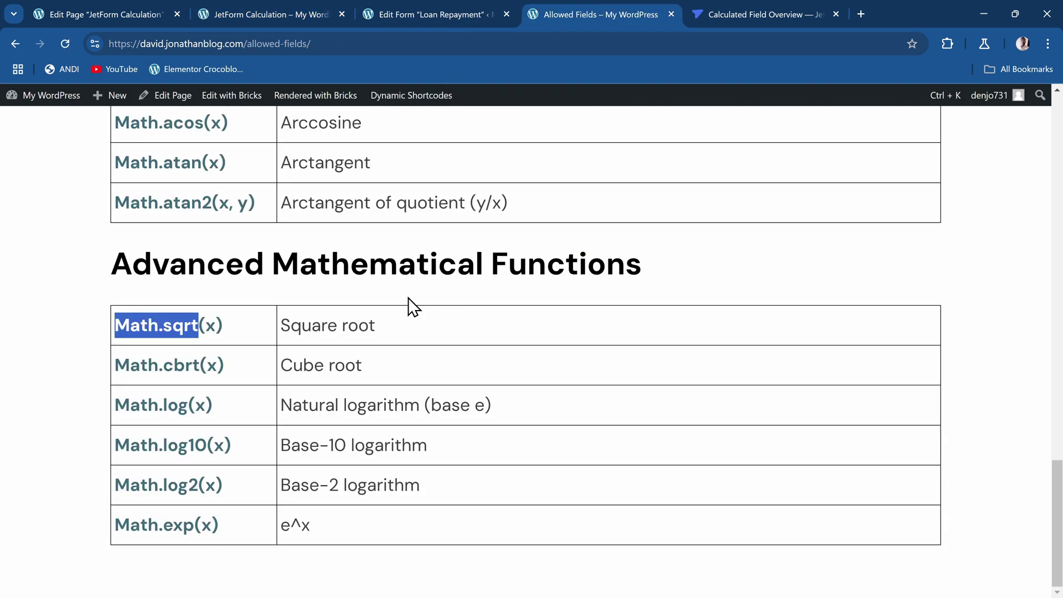
{"action": "left_click_drag", "start_coordinate": [205, 366], "coordinate": [115, 374]}
{"action": "key", "text": "ctrl+c"}
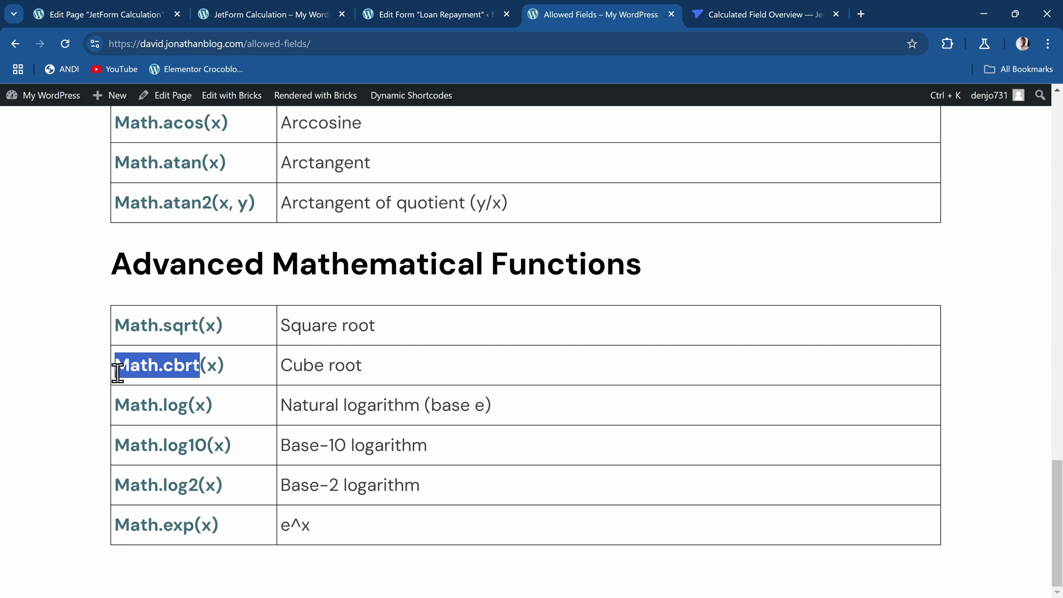
{"action": "left_click", "coordinate": [446, 3]}
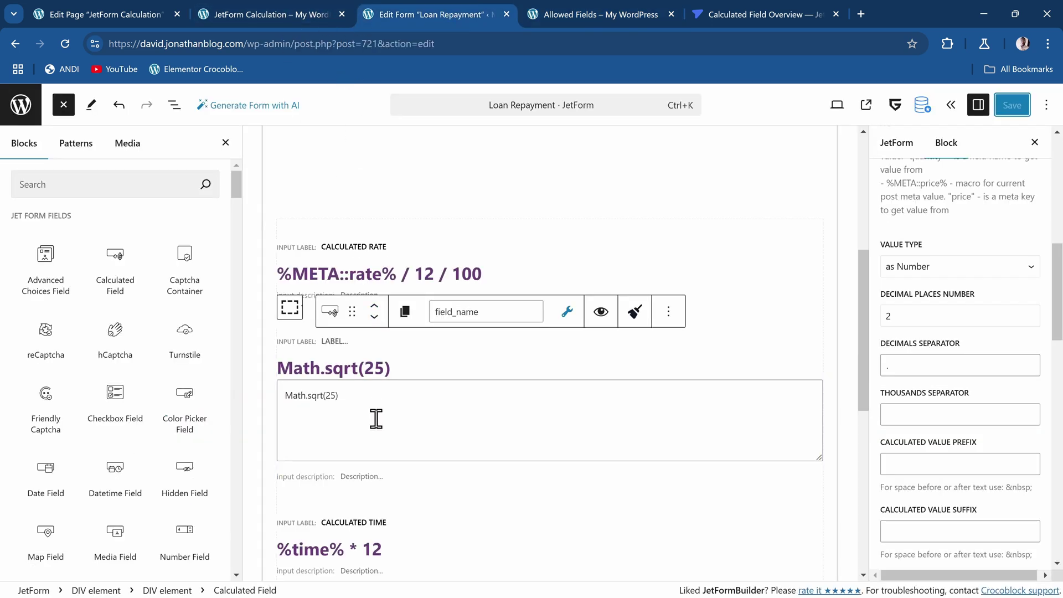
{"action": "left_click_drag", "start_coordinate": [339, 396], "coordinate": [266, 419]}
{"action": "key", "text": "ctrl+v"}
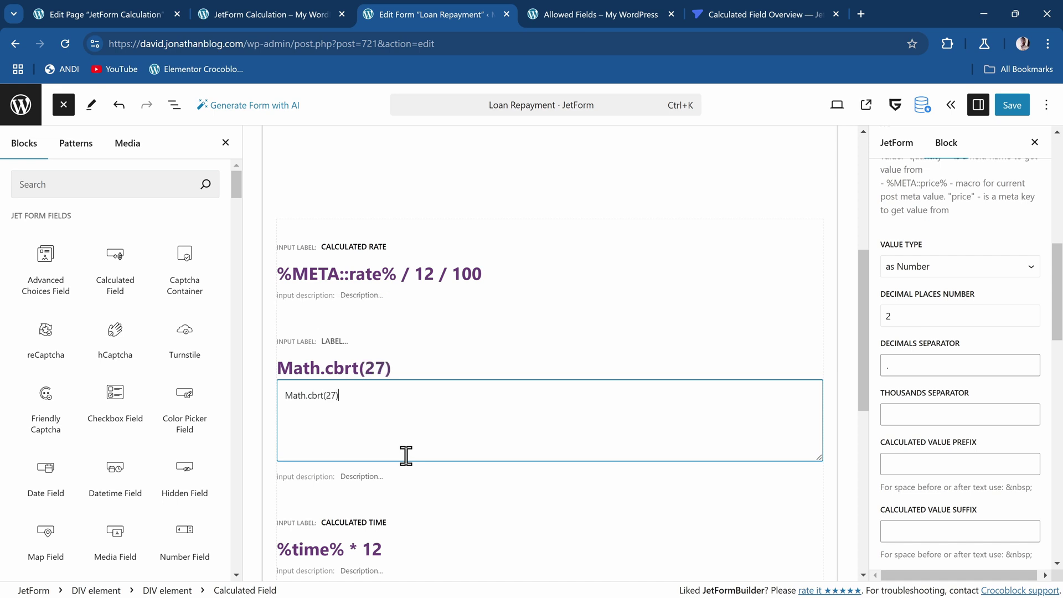
{"action": "left_click", "coordinate": [1009, 108]}
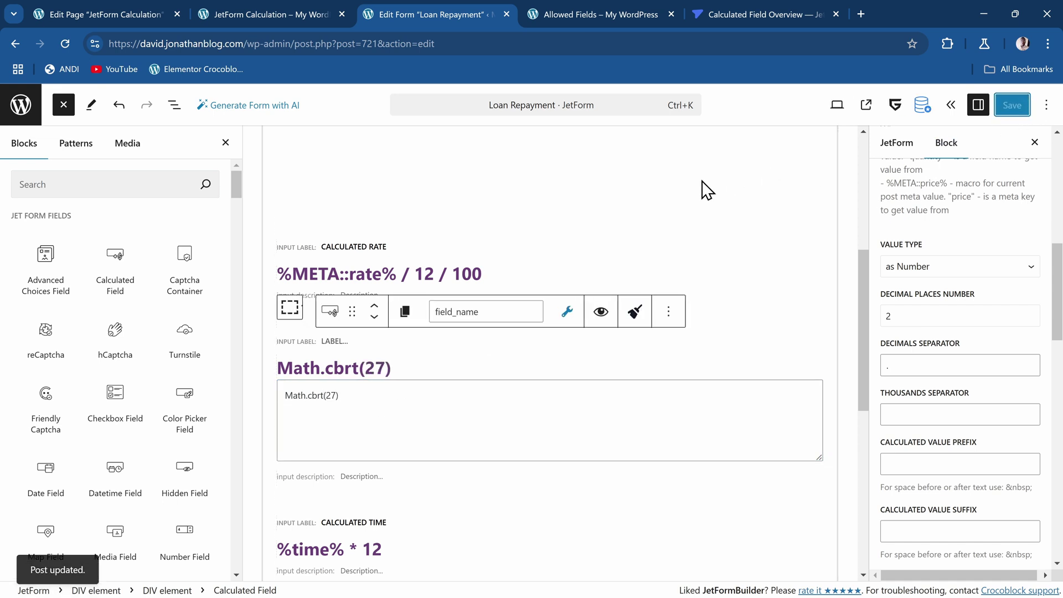
- Reload the live calculator to confirm 3.00, then reopen the Allowed Maths Functions reference
{"action": "left_click", "coordinate": [267, 15]}
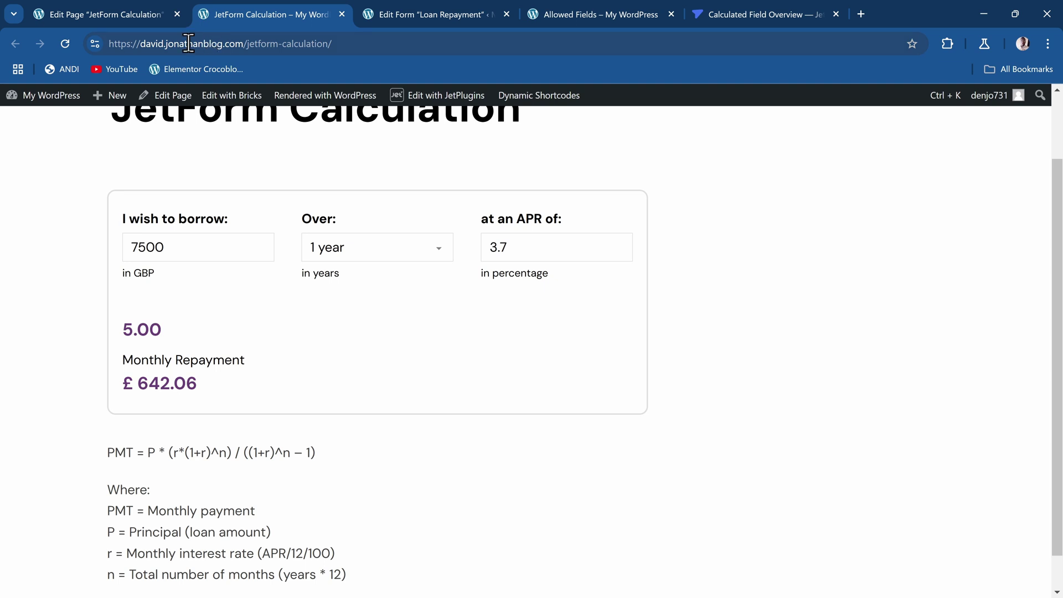
{"action": "left_click", "coordinate": [66, 44]}
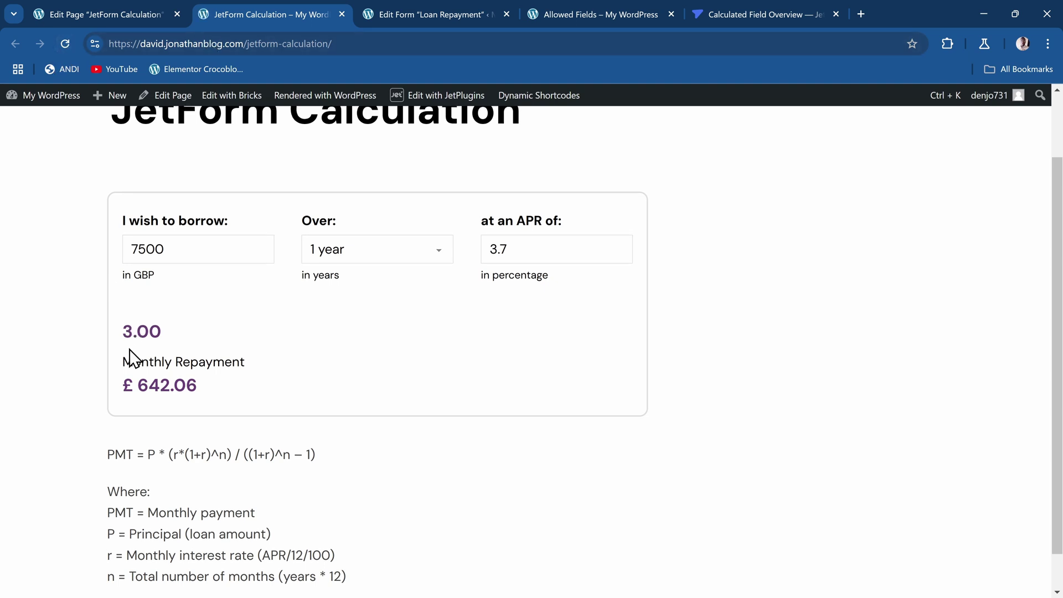
{"action": "left_click", "coordinate": [563, 12]}
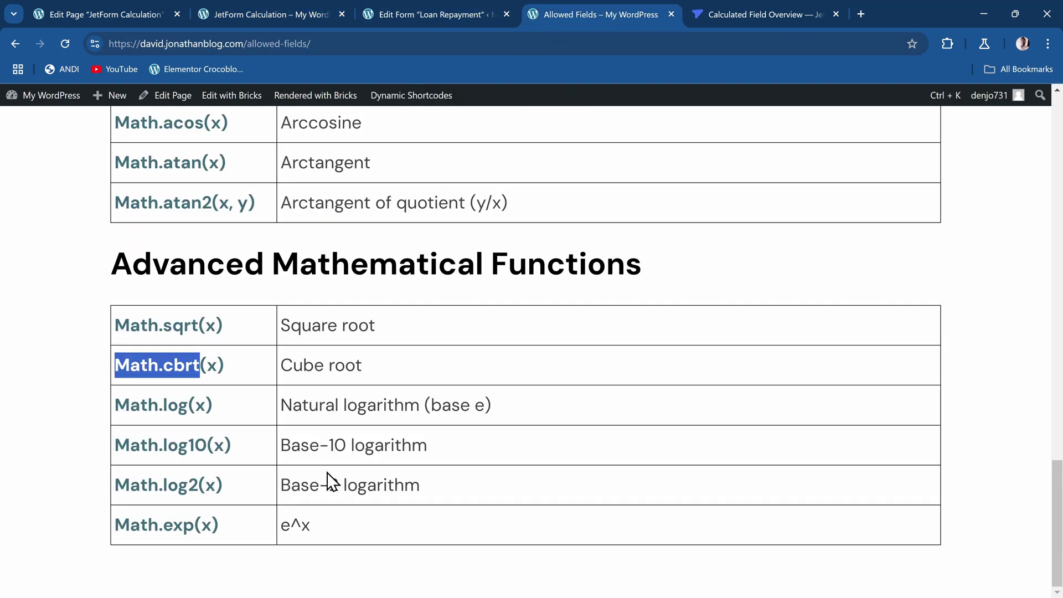
{"action": "scroll", "coordinate": [312, 471], "scroll_direction": "up", "scroll_amount": 20}
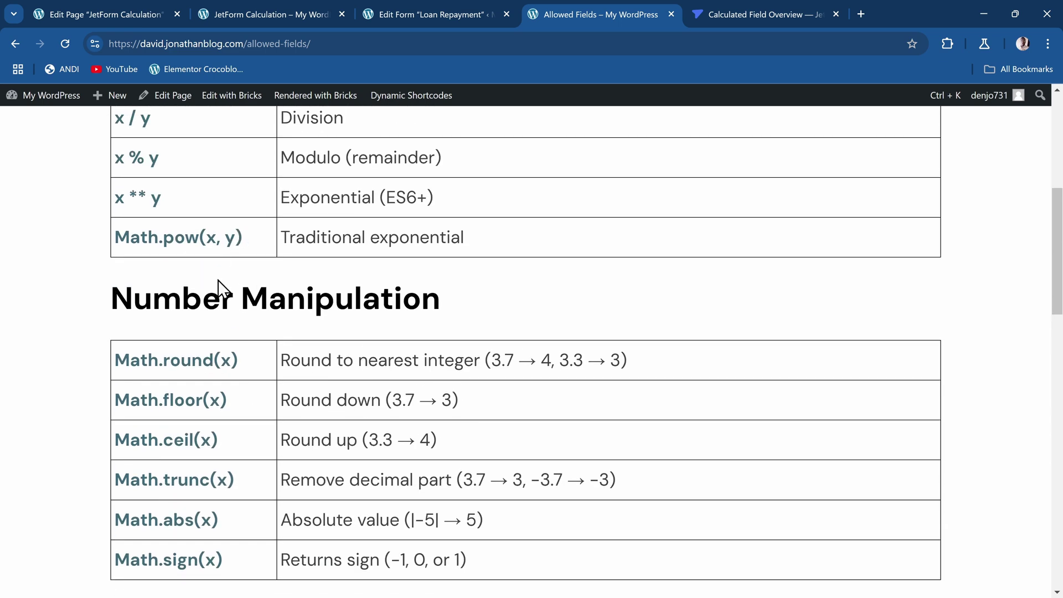
{"action": "scroll", "coordinate": [207, 308], "scroll_direction": "up", "scroll_amount": 7}
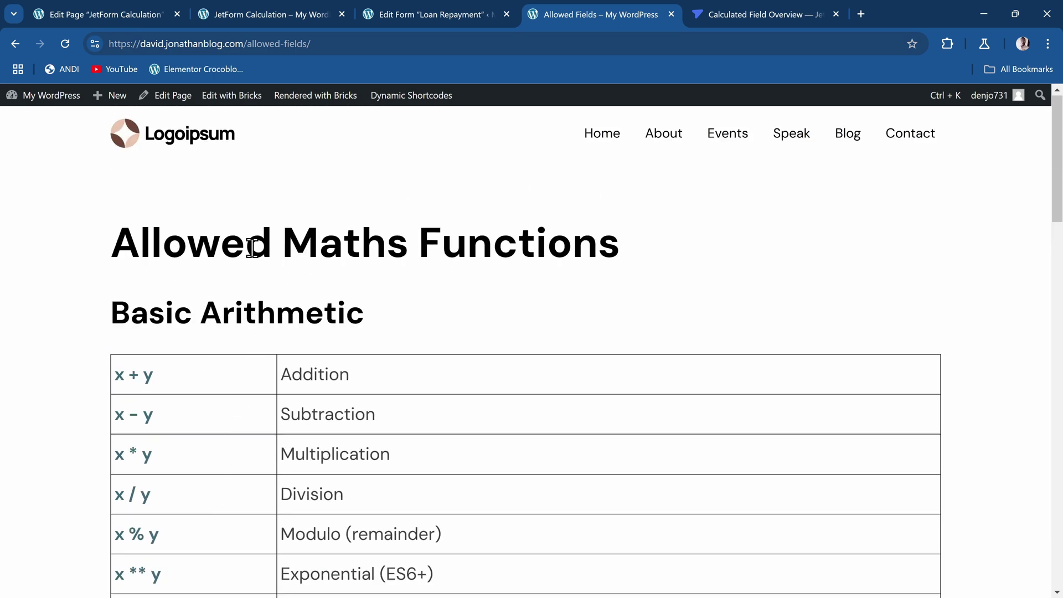
- Back in the form editor, clear the calculated field's Math.cbrt(27) formula
{"action": "left_click", "coordinate": [274, 11]}
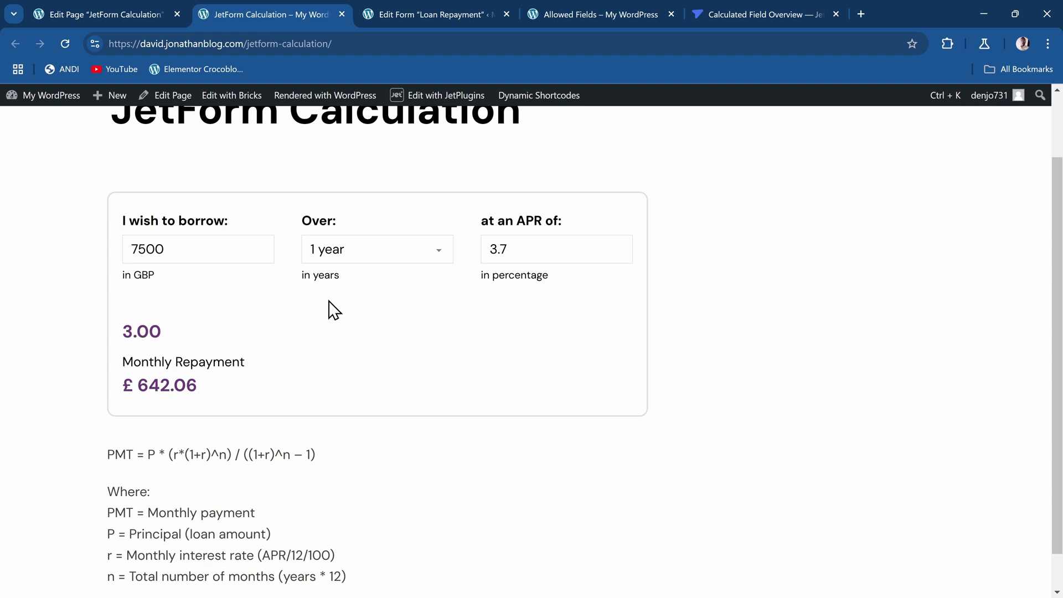
{"action": "left_click", "coordinate": [430, 12]}
{"action": "scroll", "coordinate": [354, 440], "scroll_direction": "down", "scroll_amount": 4}
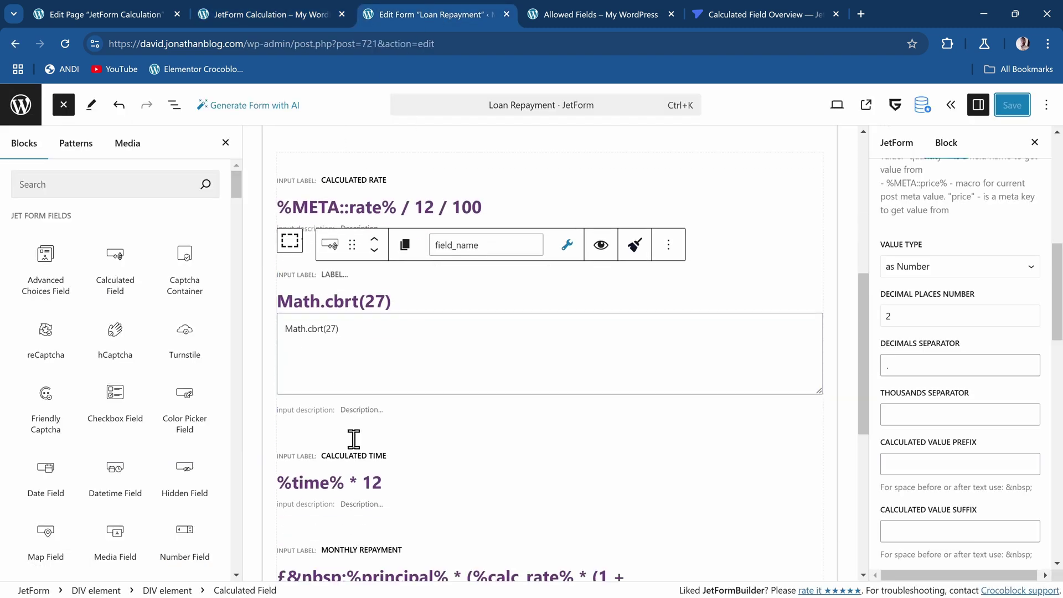
{"action": "scroll", "coordinate": [353, 440], "scroll_direction": "up", "scroll_amount": 6}
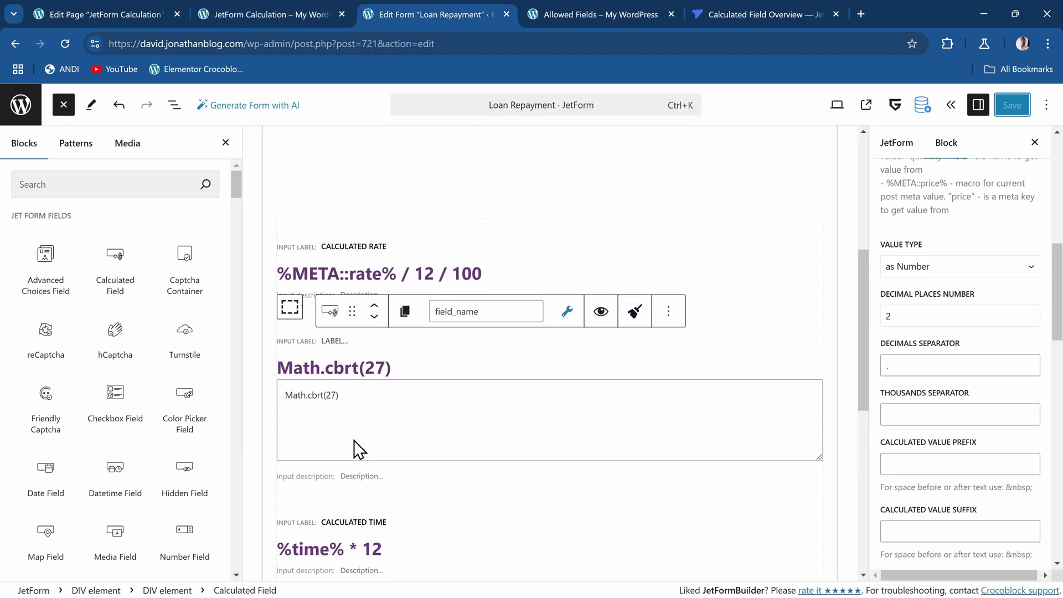
{"action": "scroll", "coordinate": [353, 437], "scroll_direction": "down", "scroll_amount": 10}
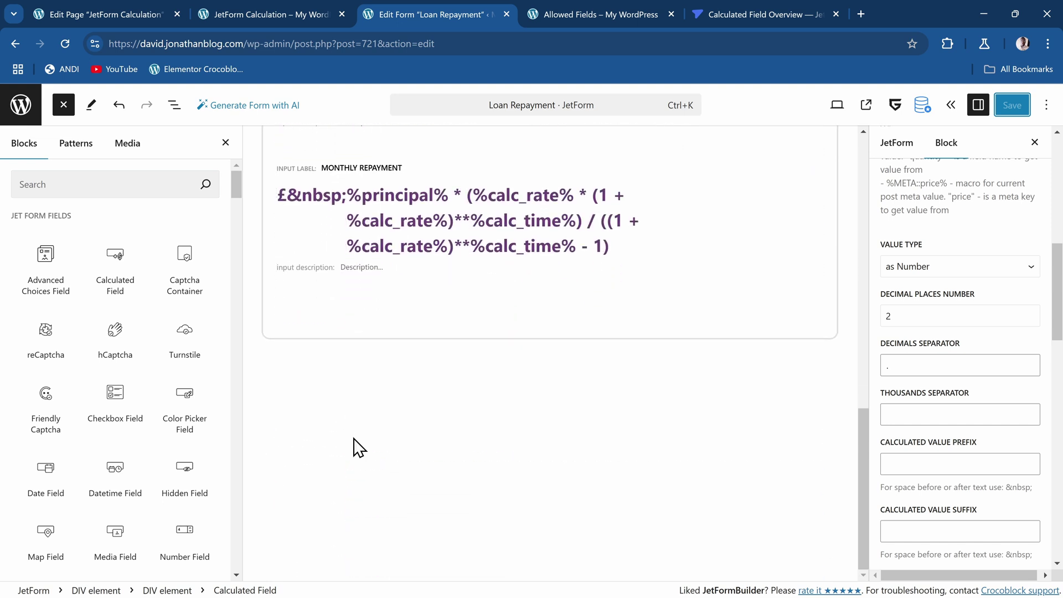
{"action": "scroll", "coordinate": [354, 437], "scroll_direction": "up", "scroll_amount": 5}
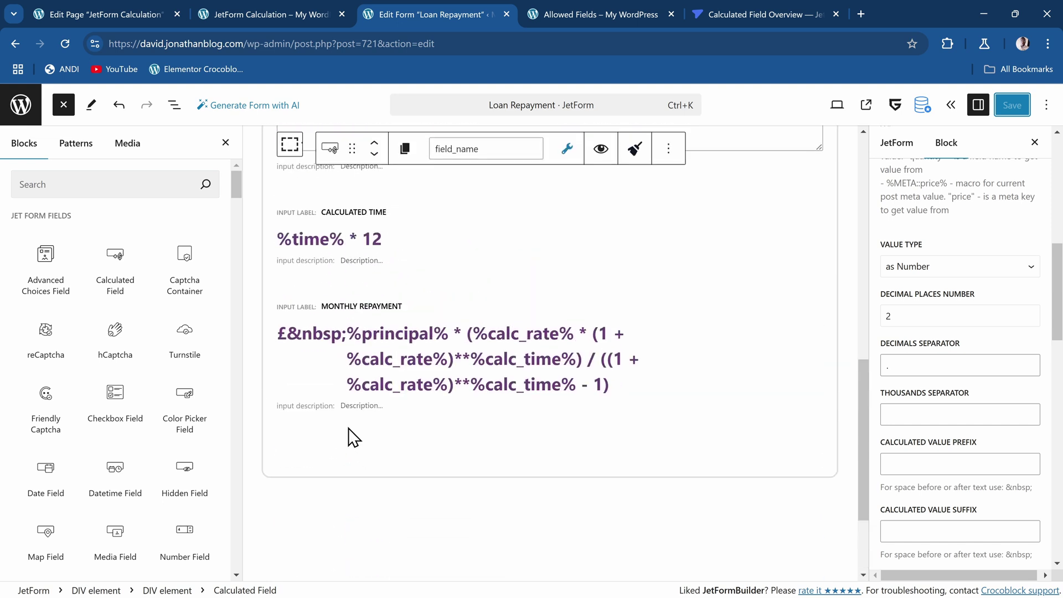
{"action": "scroll", "coordinate": [349, 426], "scroll_direction": "up", "scroll_amount": 1}
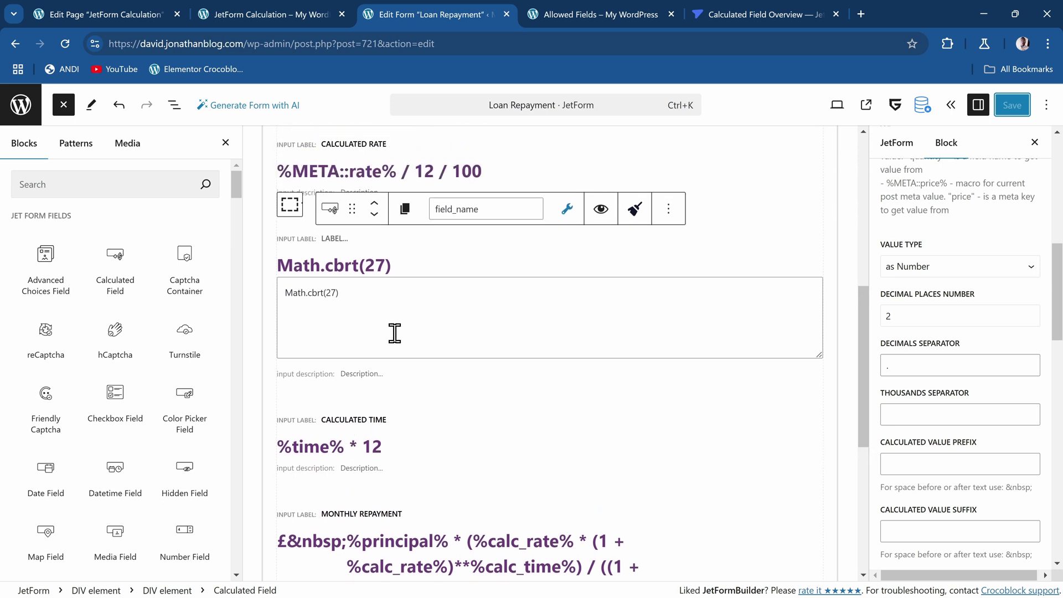
{"action": "triple_click", "coordinate": [394, 330]}
{"action": "key", "text": "BackSpace"}
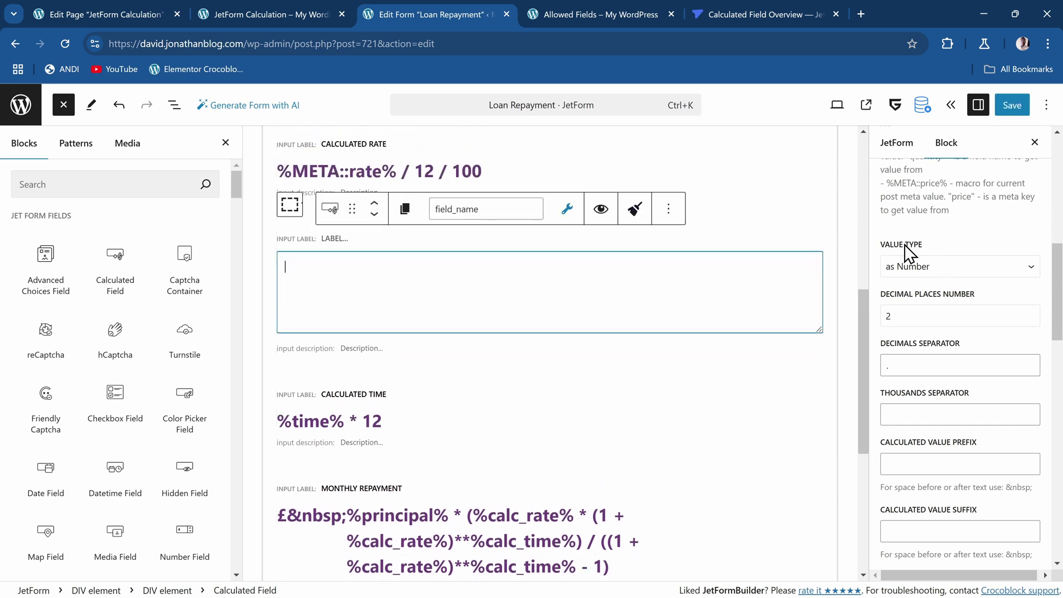
- Set Value Type to String and enter a formula joining two quoted first names with +
{"action": "left_click", "coordinate": [925, 267]}
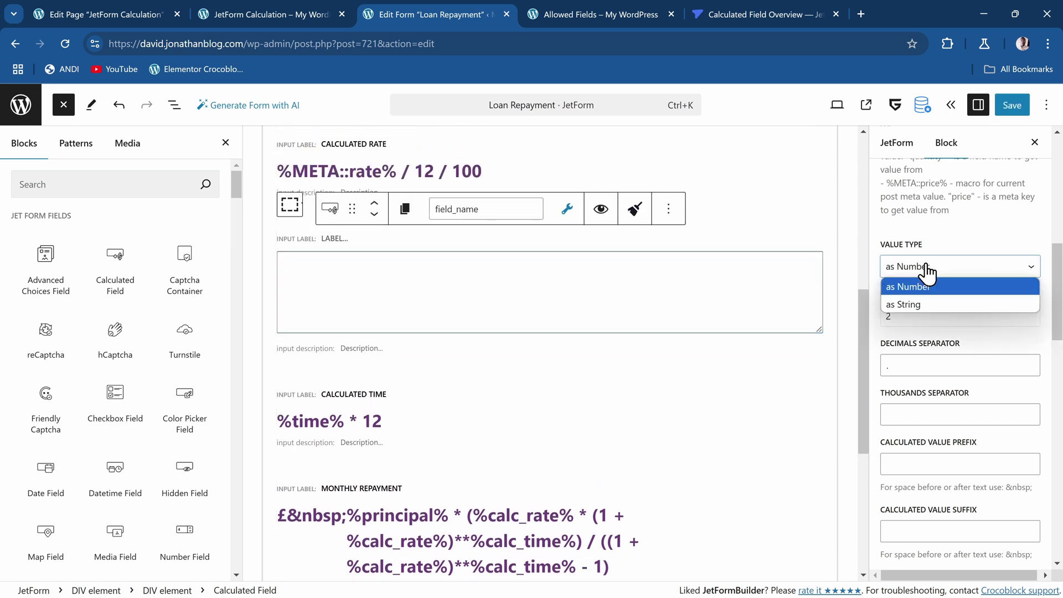
{"action": "left_click", "coordinate": [938, 304]}
{"action": "left_click", "coordinate": [471, 284]}
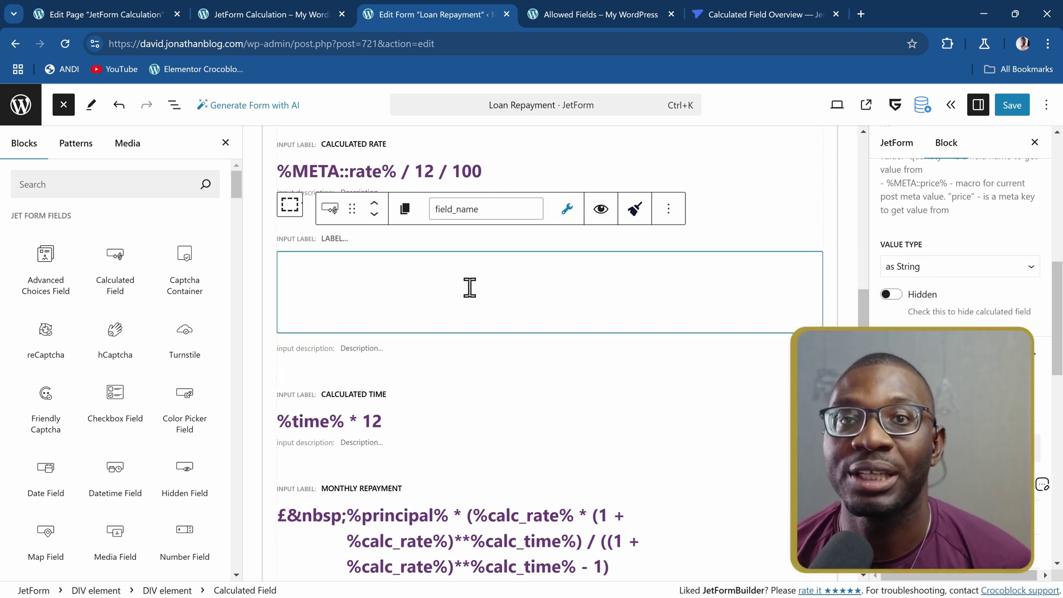
{"action": "type", "text": "'"}
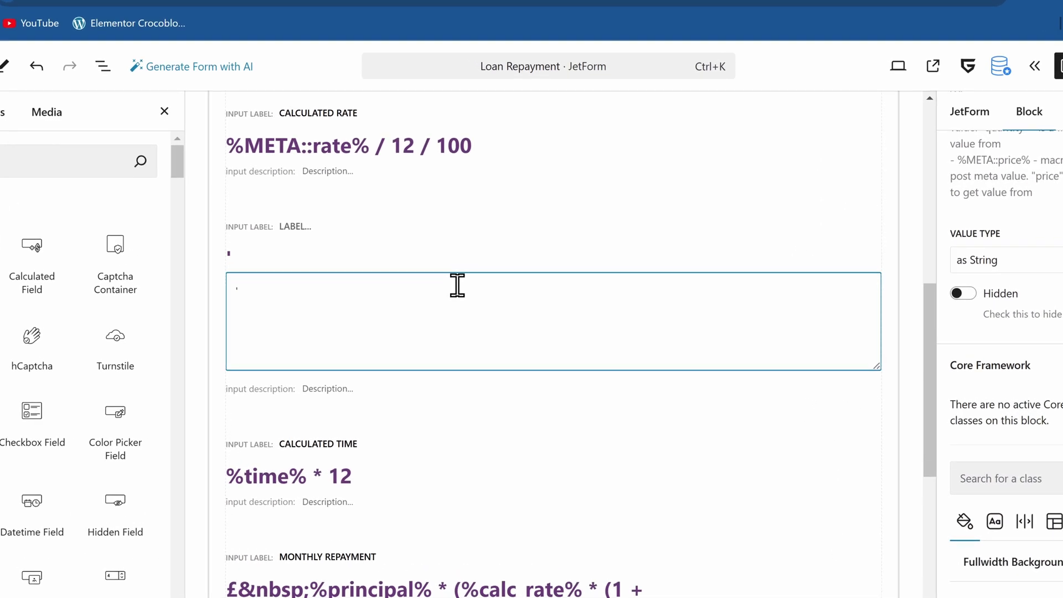
{"action": "type", "text": "D"}
{"action": "key", "text": "Caps_Lock"}
{"action": "type", "text": "avid' + 'Jon"}
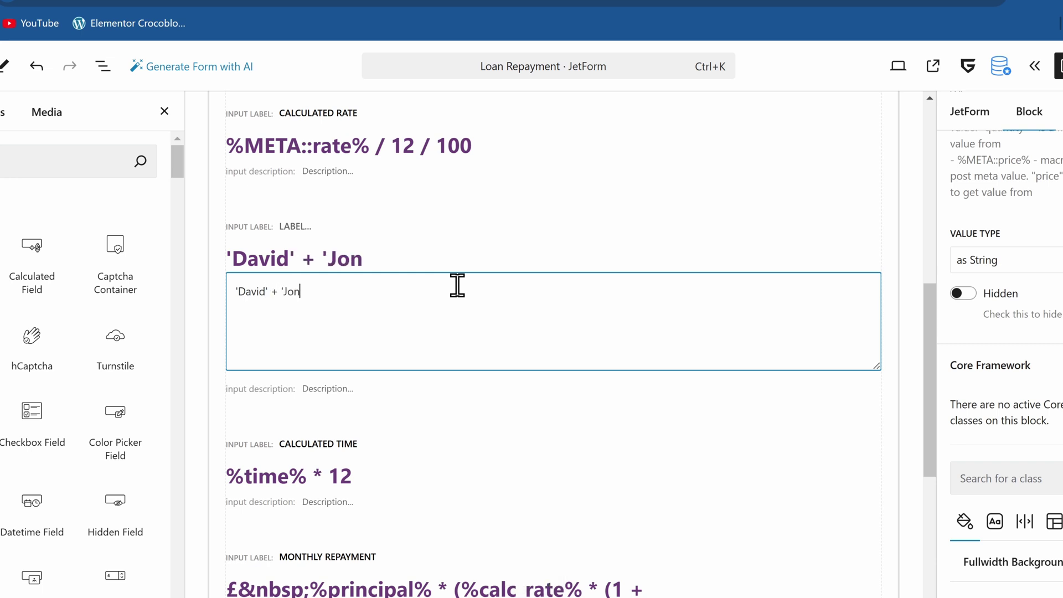
{"action": "type", "text": "athan"}
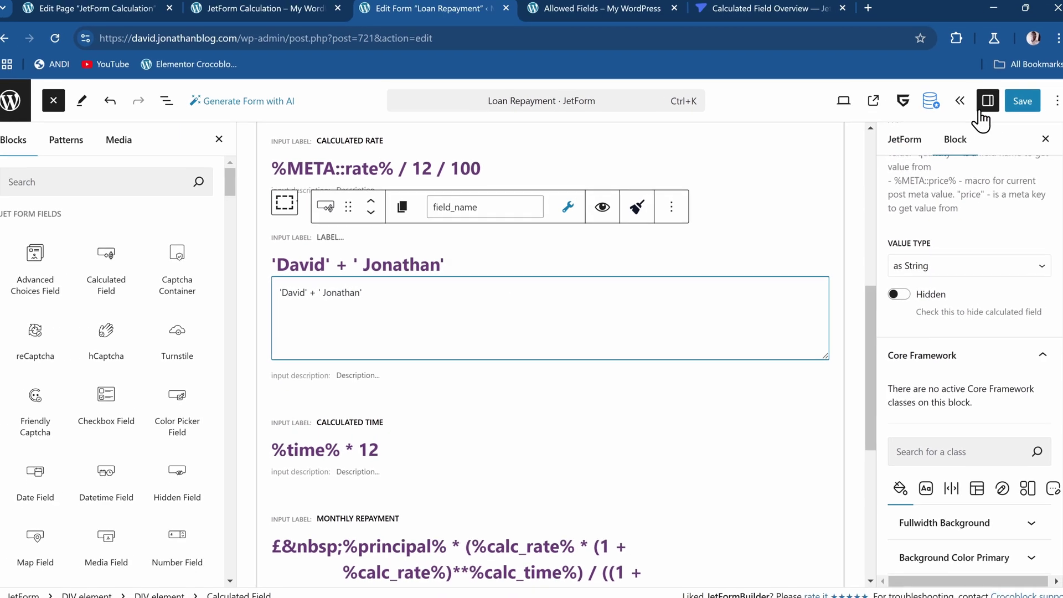
- Save the form and reload the live calculator to see the joined names instead of 3.00
{"action": "left_click", "coordinate": [1020, 101]}
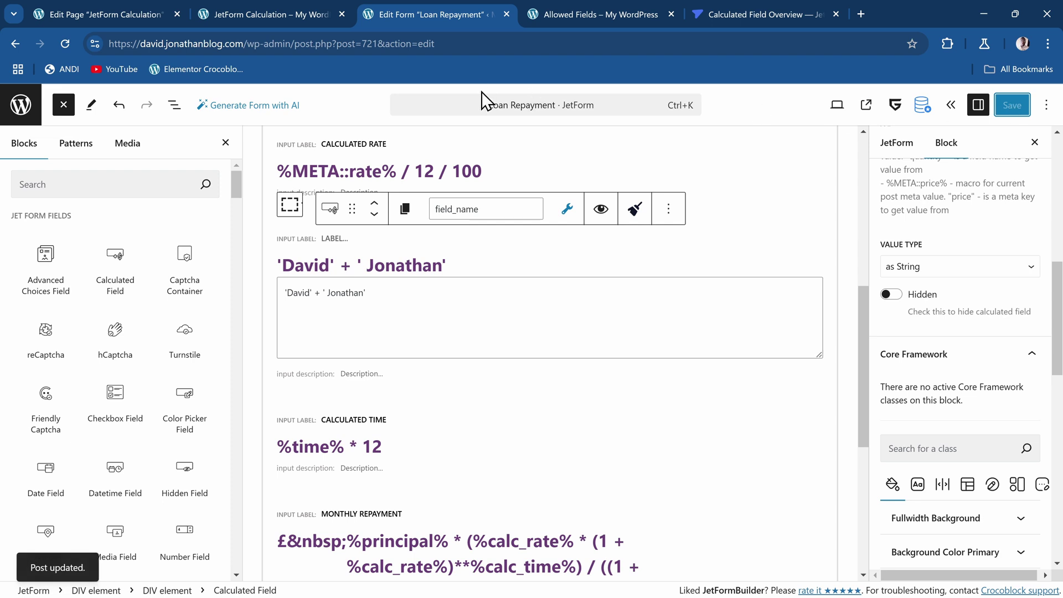
{"action": "left_click", "coordinate": [286, 7]}
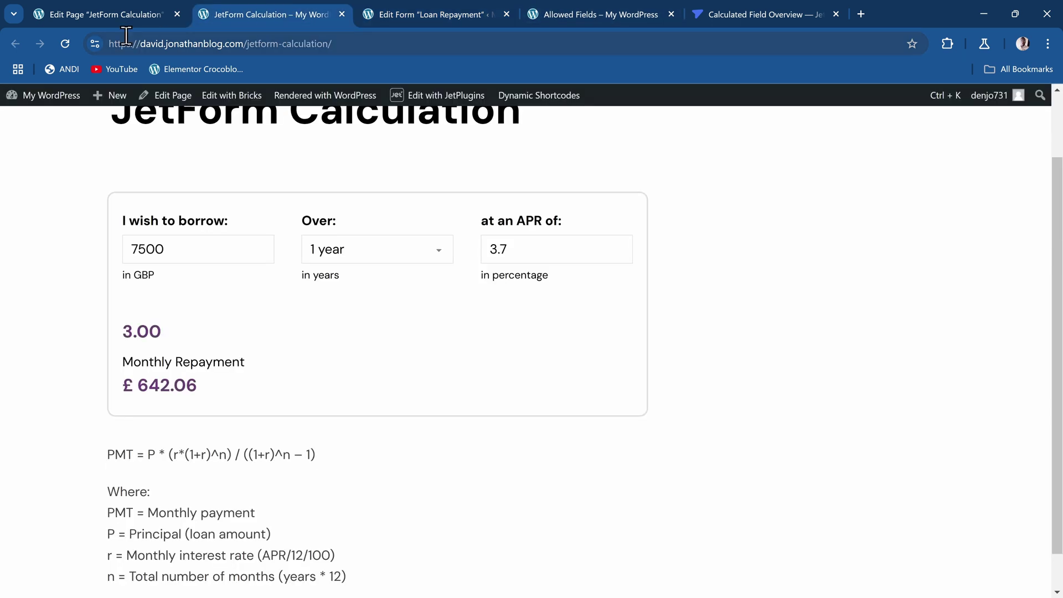
{"action": "left_click", "coordinate": [65, 44]}
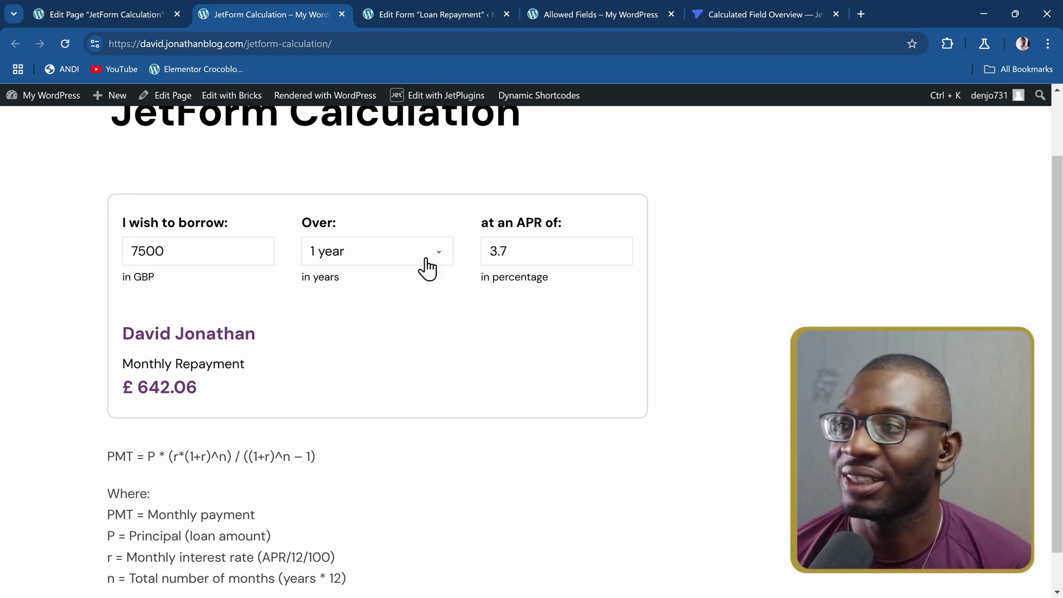
{"action": "left_click", "coordinate": [458, 11]}
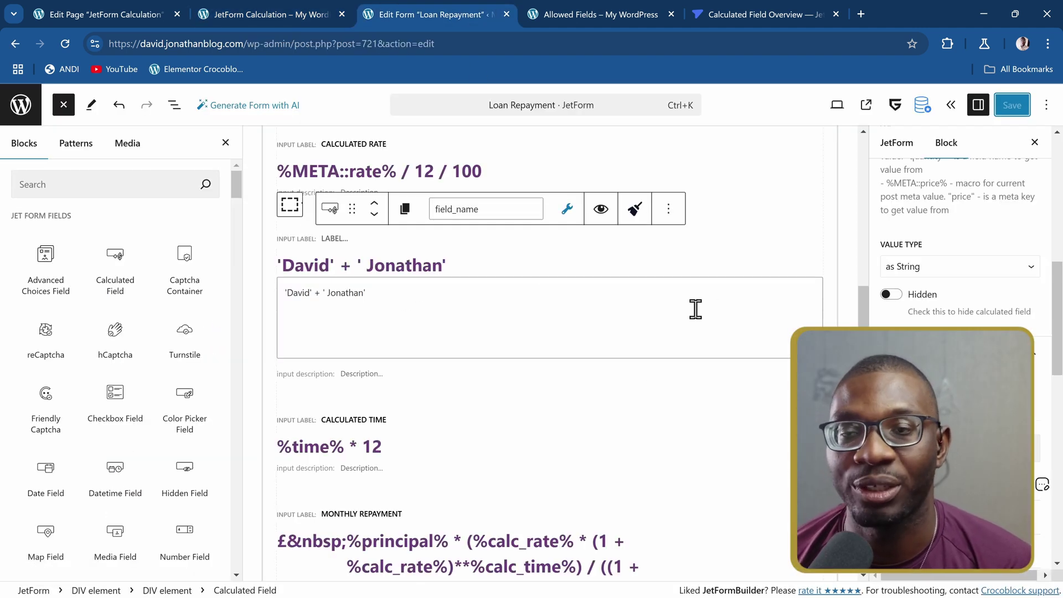